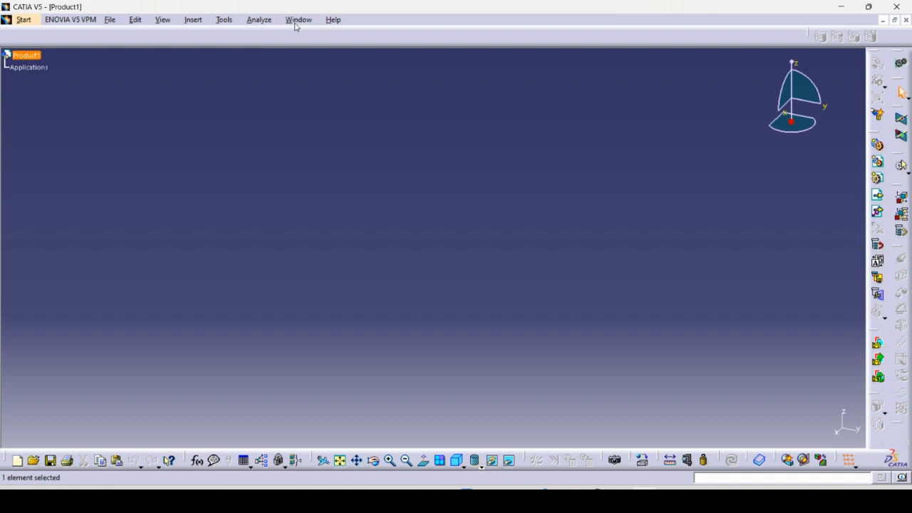
# Look through the workbench categories from Infrastructure and Mechanical Design to Knowledgeware and ENOVIA V5 VPM
pyautogui.click(27, 21)
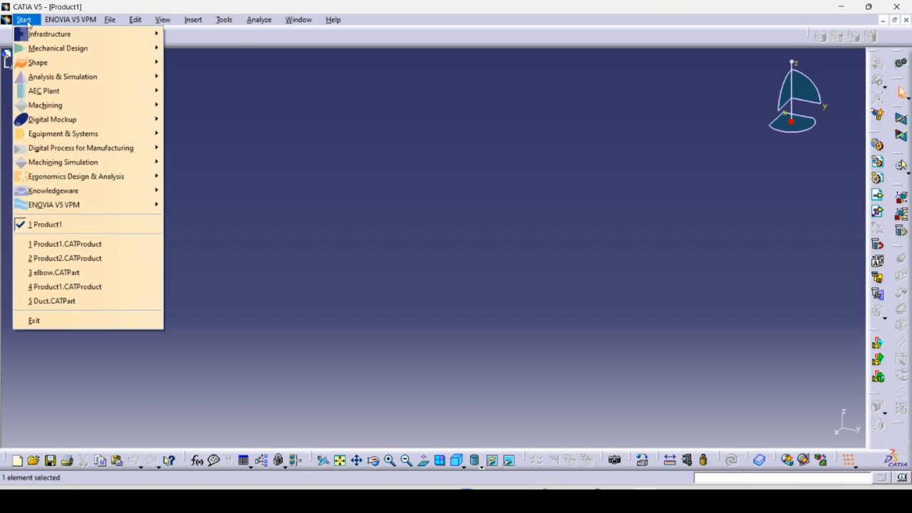
pyautogui.moveTo(44, 37)
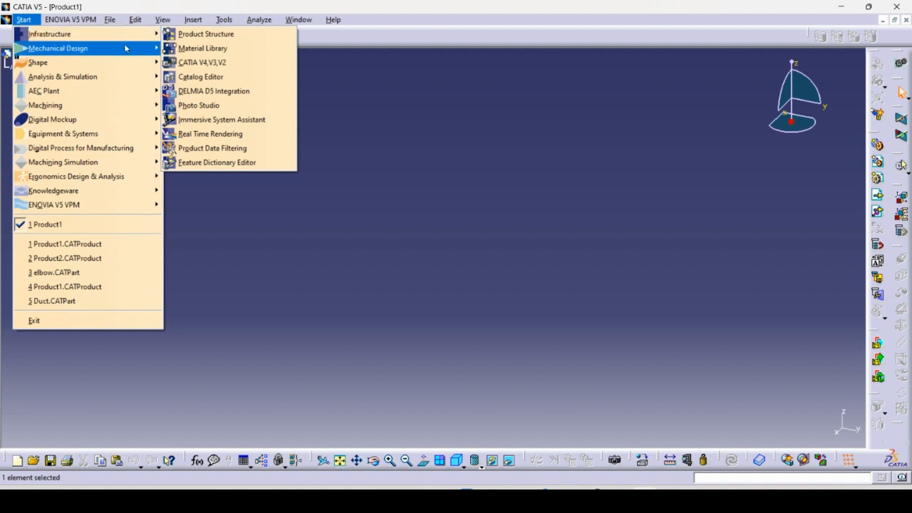
pyautogui.moveTo(126, 48)
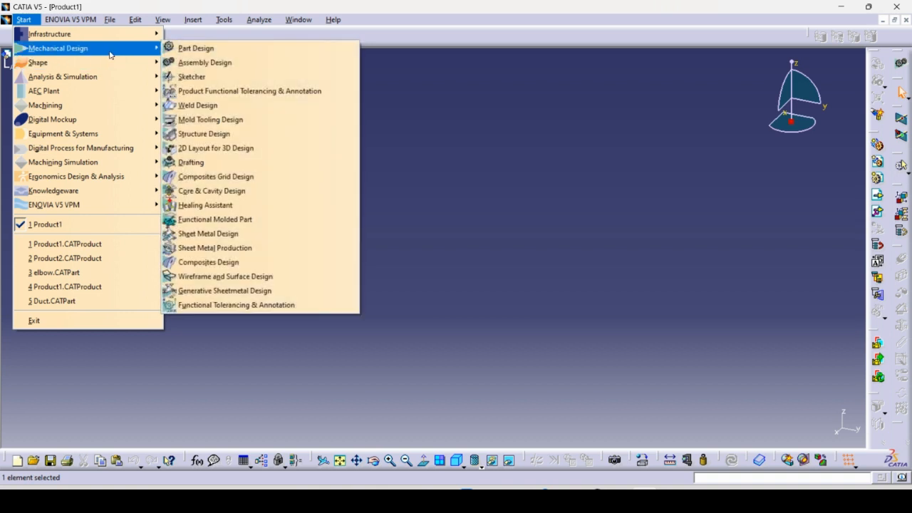
pyautogui.moveTo(104, 68)
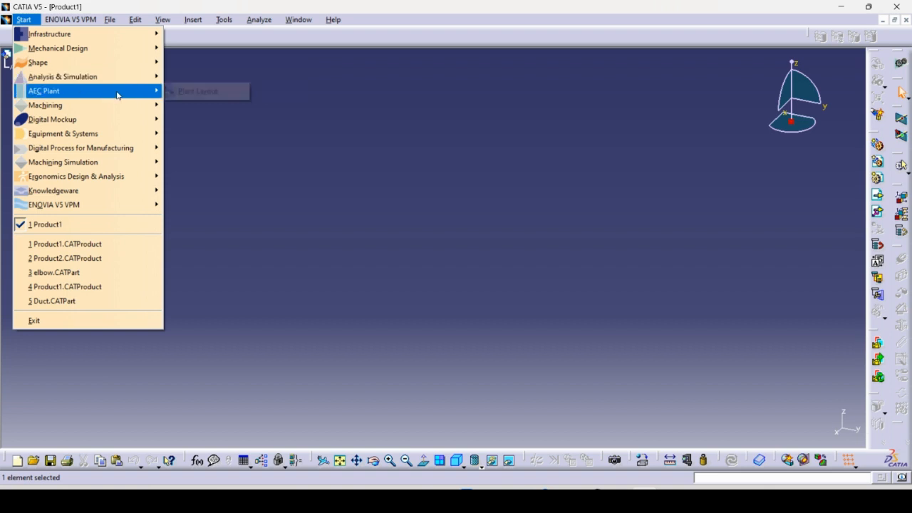
pyautogui.moveTo(118, 109)
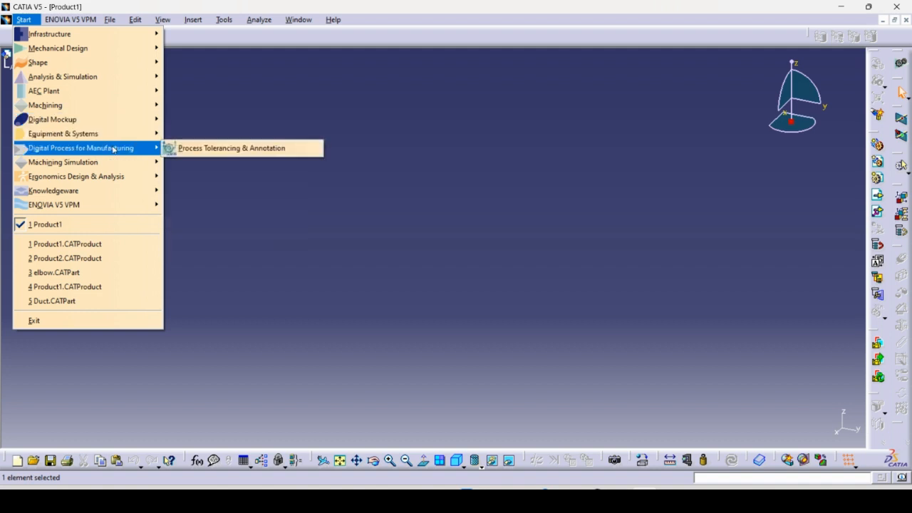
pyautogui.moveTo(111, 165)
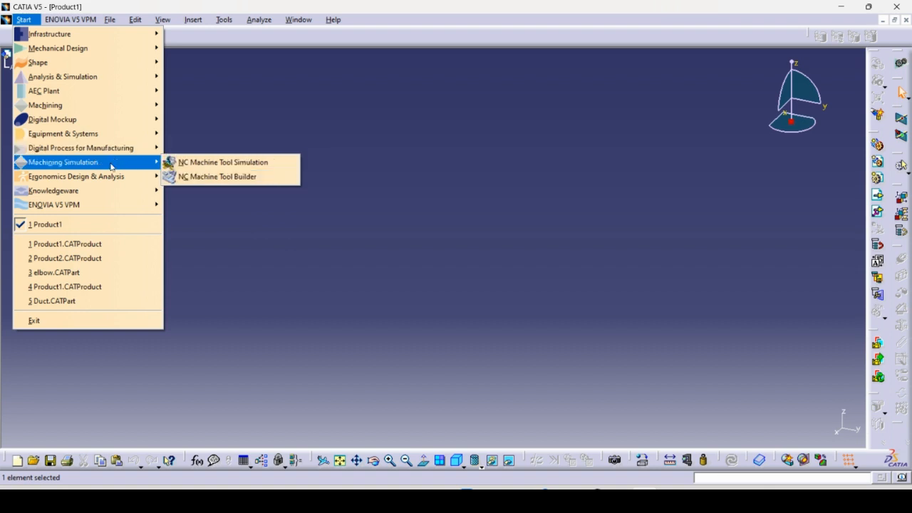
pyautogui.moveTo(109, 180)
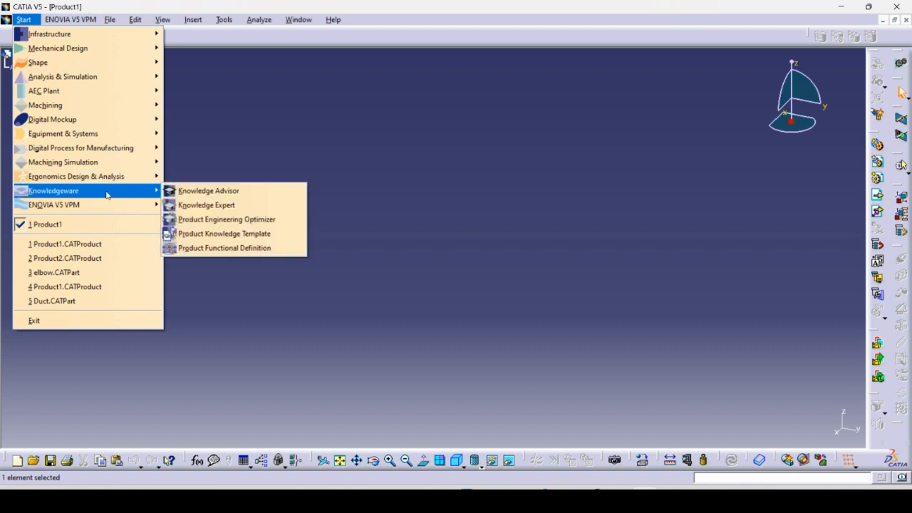
pyautogui.moveTo(106, 212)
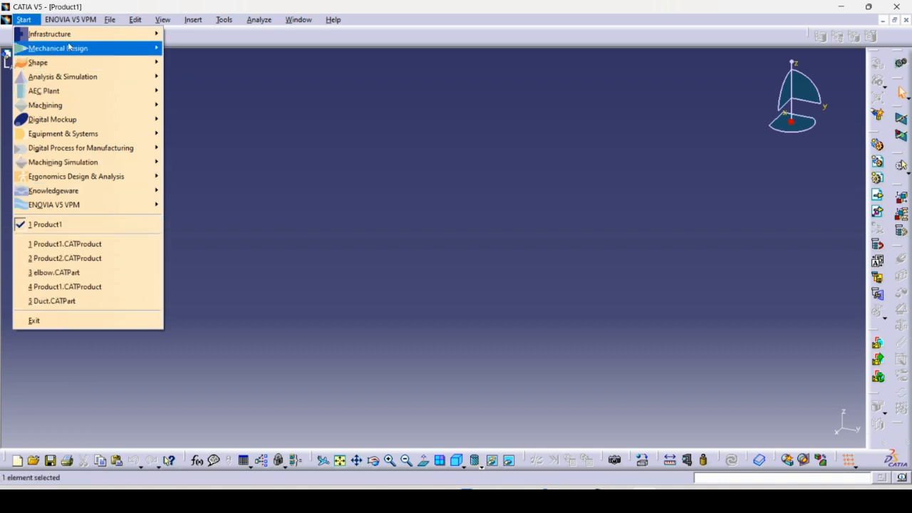
pyautogui.moveTo(62, 36)
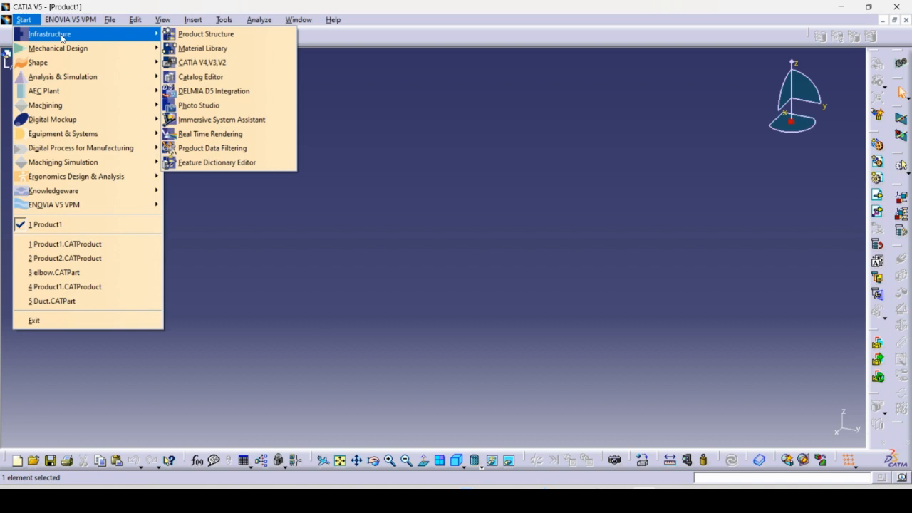
# Create a new part named "sketch 1" from the Mechanical Design Sketcher workbench, with hybrid design enabled
pyautogui.moveTo(62, 52)
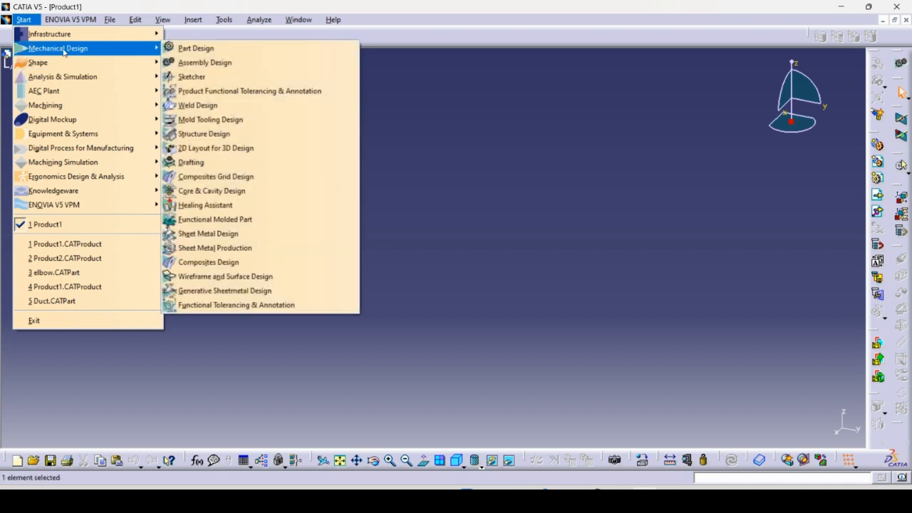
pyautogui.click(222, 78)
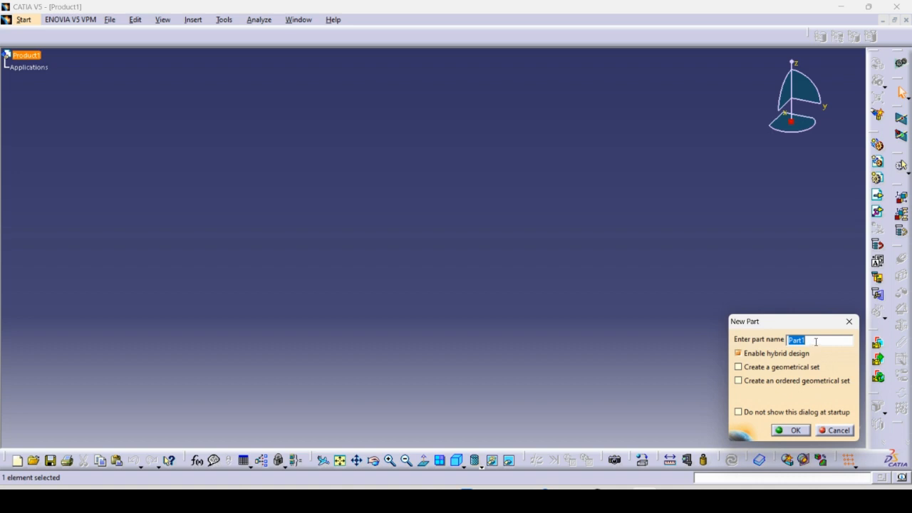
pyautogui.write('sketch 1')
pyautogui.click(780, 435)
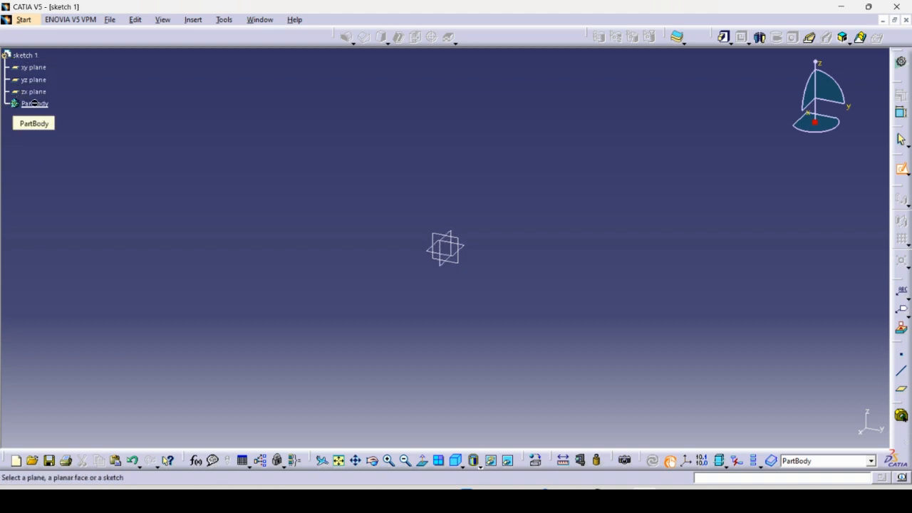
pyautogui.keyDown('ctrl'); pyautogui.scroll(3, 37, 99); pyautogui.keyUp('ctrl')
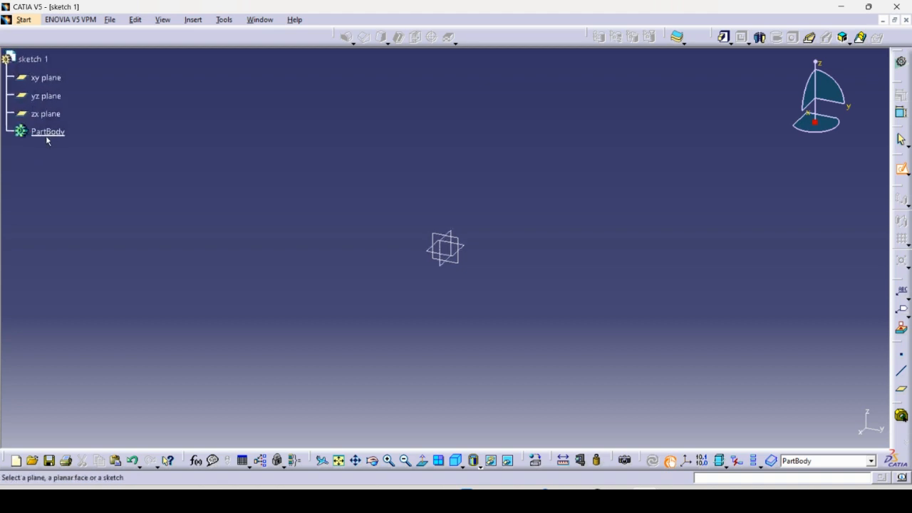
pyautogui.keyDown('ctrl'); pyautogui.scroll(2, 47, 141); pyautogui.keyUp('ctrl')
pyautogui.keyDown('ctrl'); pyautogui.scroll(-3, 47, 138); pyautogui.keyUp('ctrl')
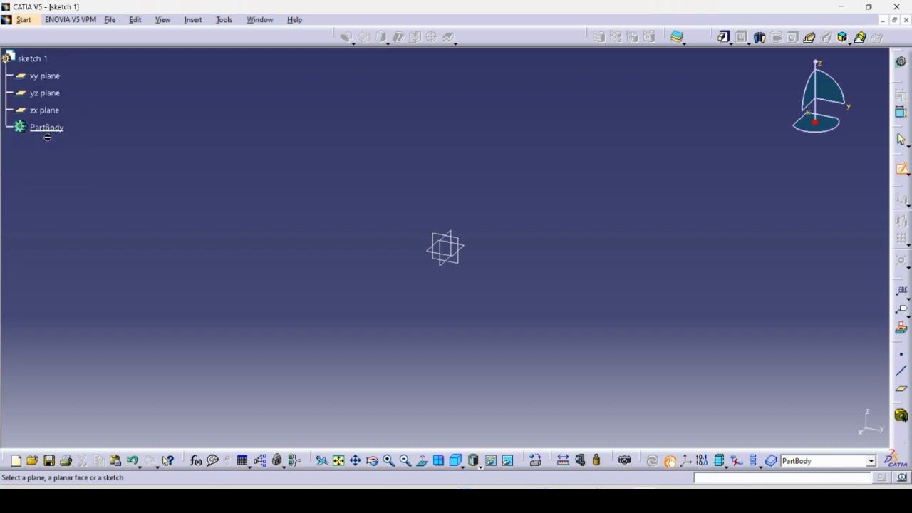
pyautogui.keyDown('ctrl'); pyautogui.scroll(-2, 47, 137); pyautogui.keyUp('ctrl')
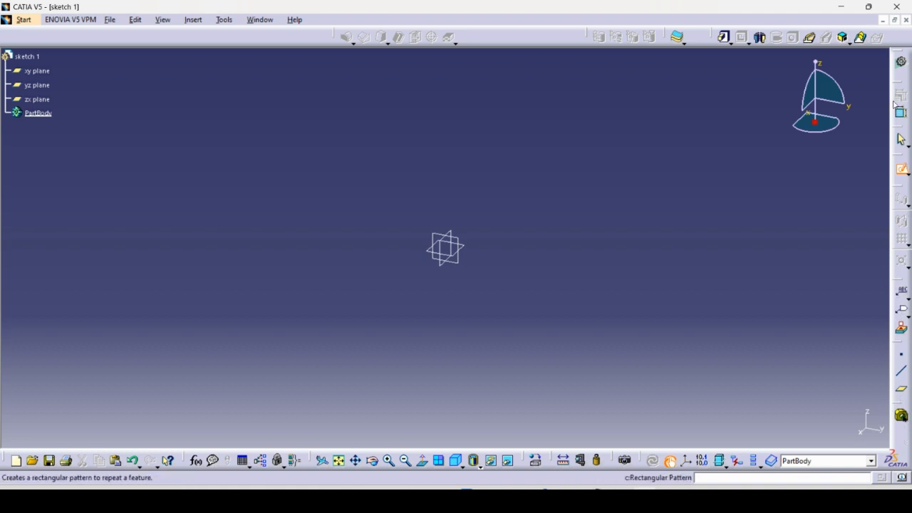
pyautogui.click(903, 170)
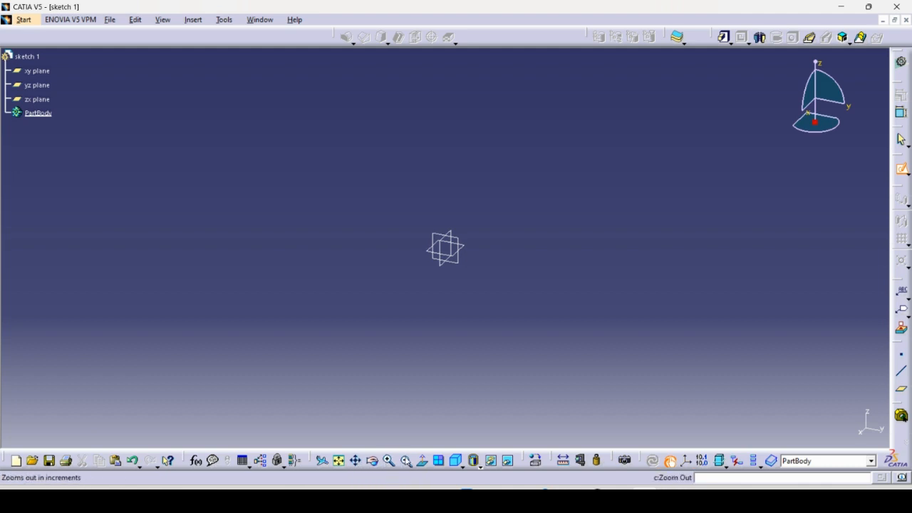
pyautogui.click(423, 463)
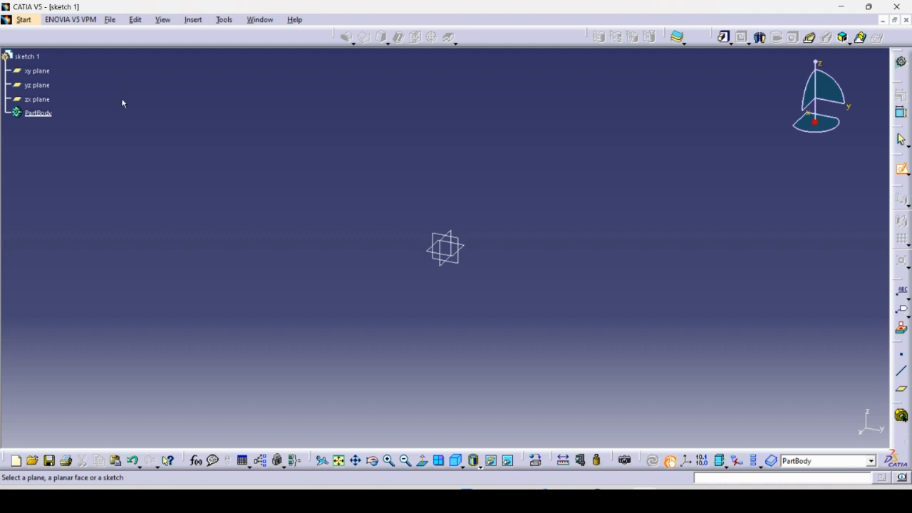
pyautogui.click(465, 247)
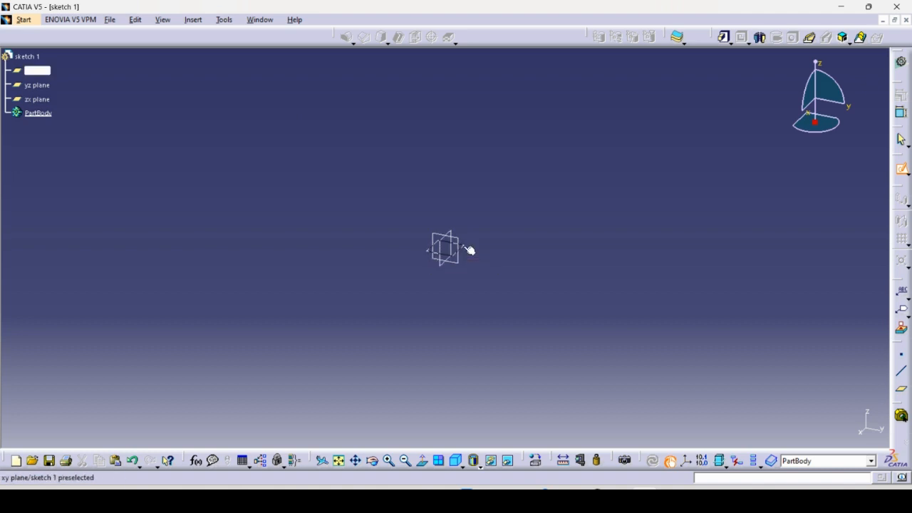
pyautogui.hotkey('ctrl', 'z')
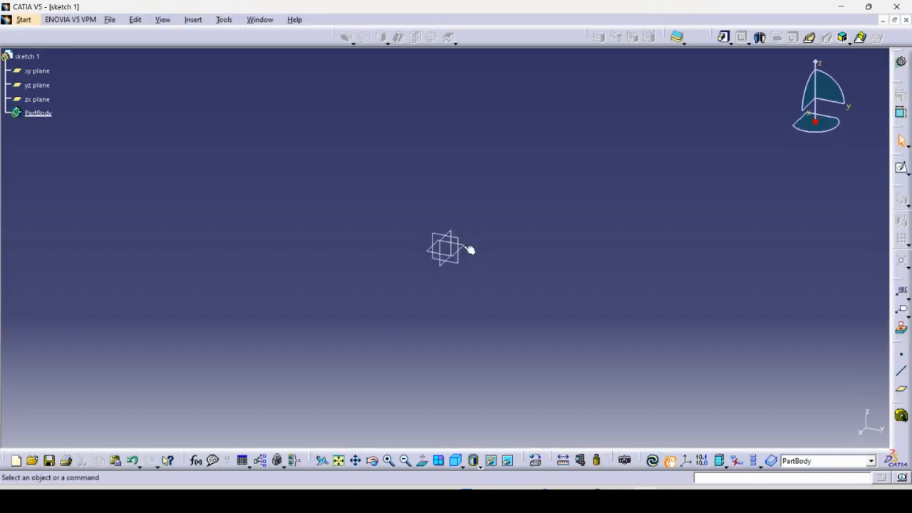
# Open a sketch on the xy plane and toggle the sketch grid off and back on
pyautogui.click(467, 249)
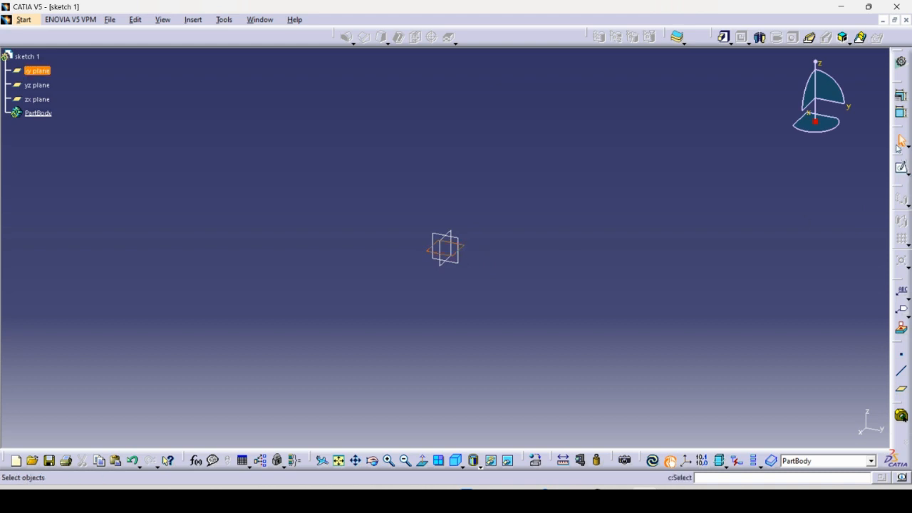
pyautogui.click(901, 166)
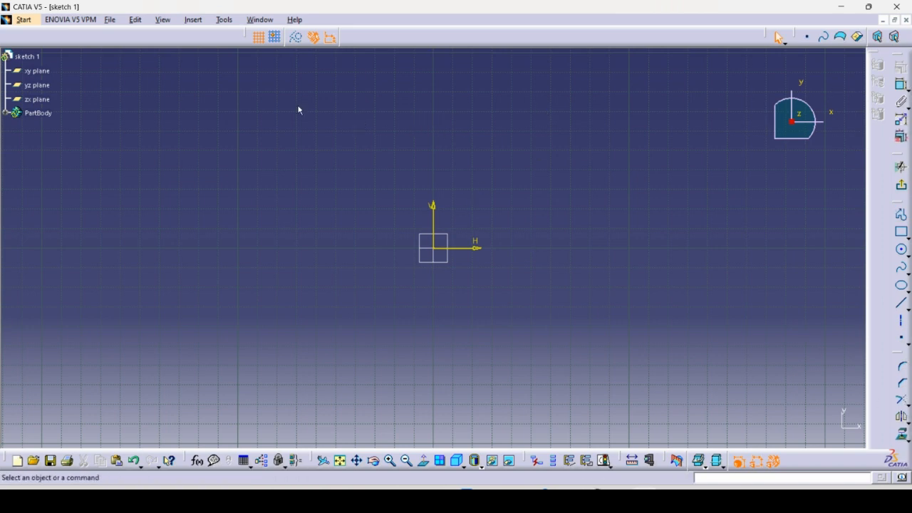
pyautogui.click(261, 41)
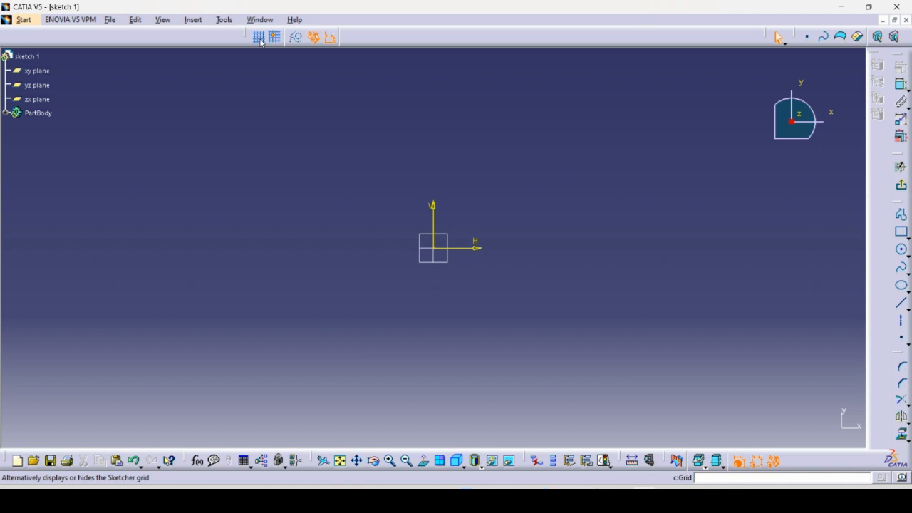
pyautogui.click(261, 39)
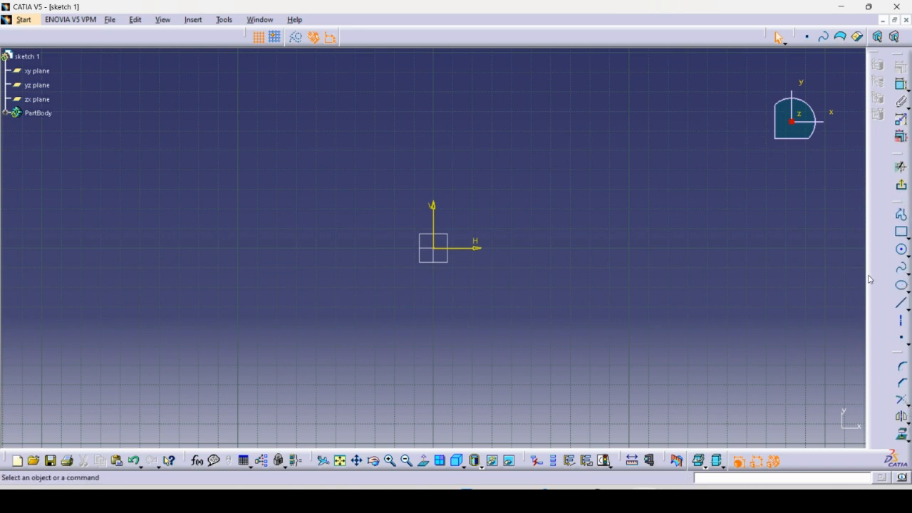
# Sketch a Profile from the origin: horizontally along the H axis, about 41 mm up, and horizontally back, ending short of the V axis
pyautogui.click(902, 216)
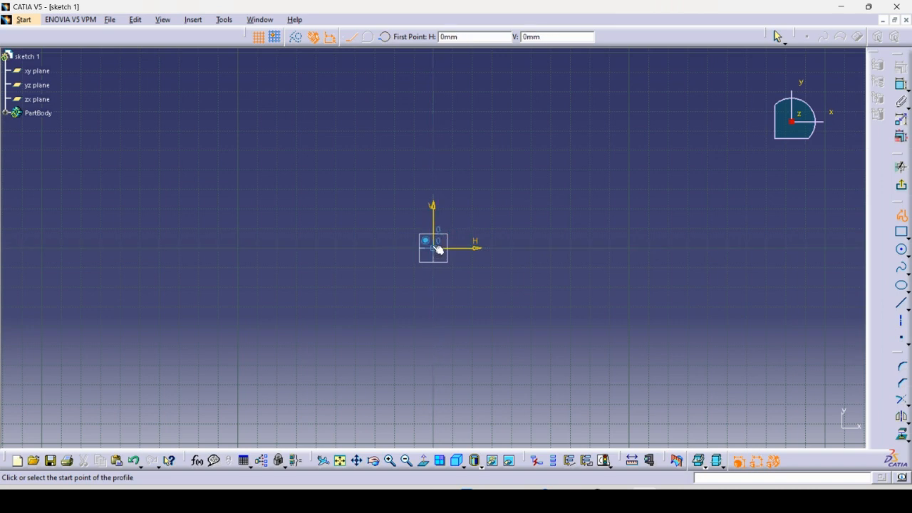
pyautogui.click(437, 251)
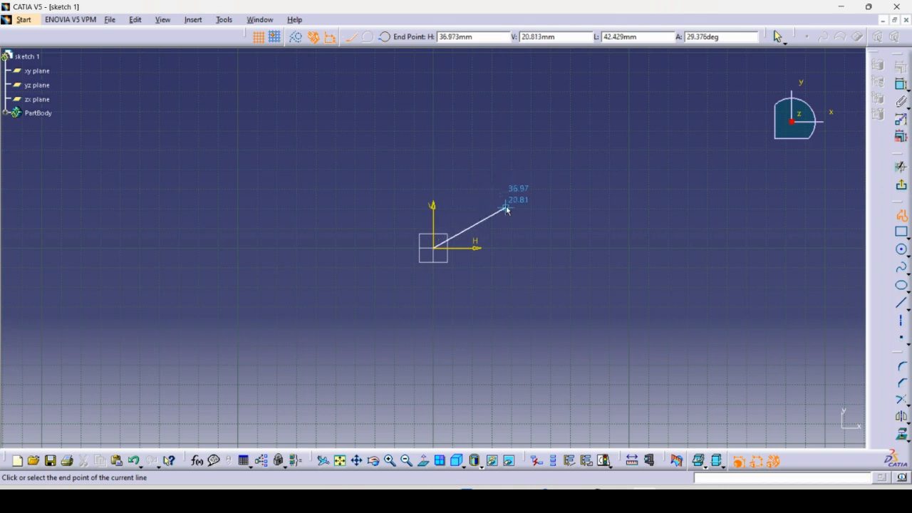
pyautogui.click(532, 248)
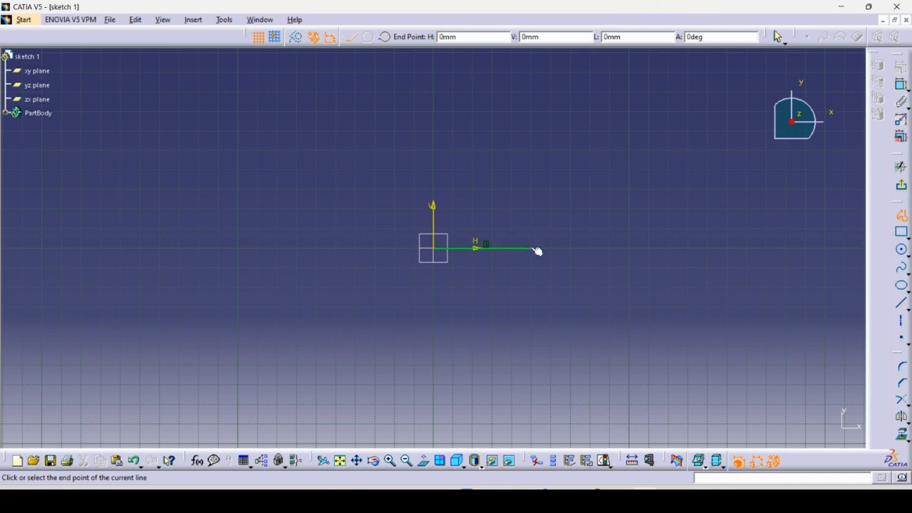
pyautogui.click(531, 170)
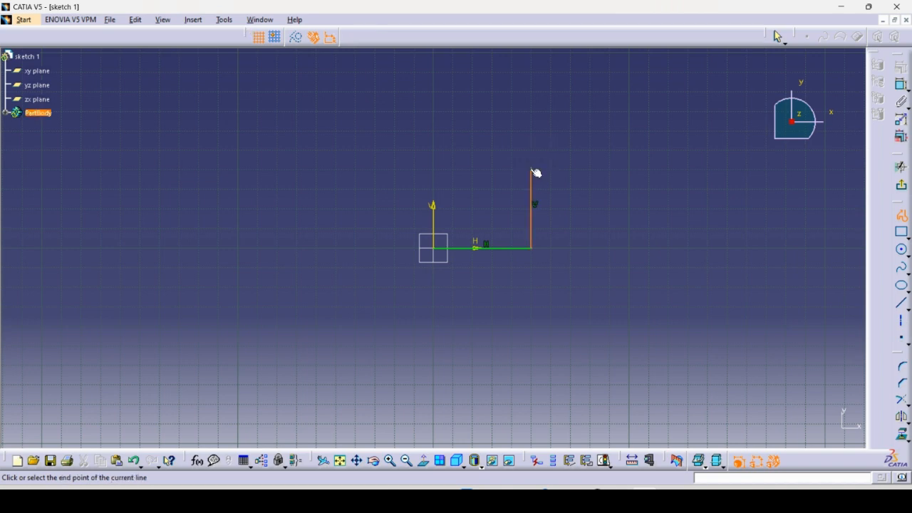
pyautogui.doubleClick(453, 168)
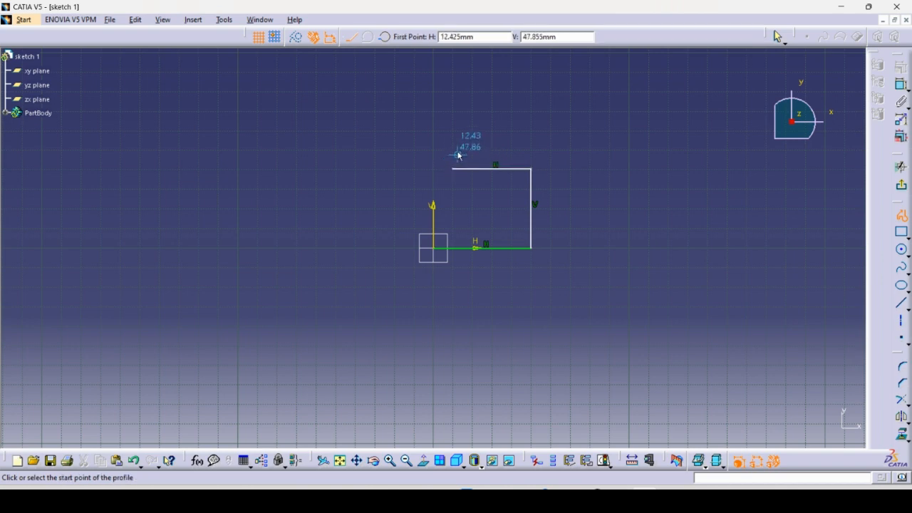
# Sketch the narrow upper arm with a short top line about 80 mm above the origin and vertical sides on the V axis and the profile's open end
pyautogui.click(452, 89)
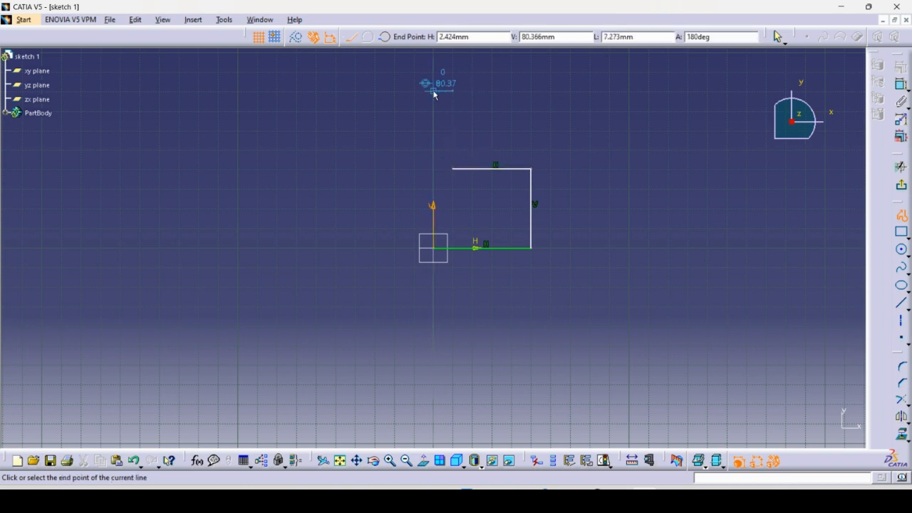
pyautogui.doubleClick(433, 88)
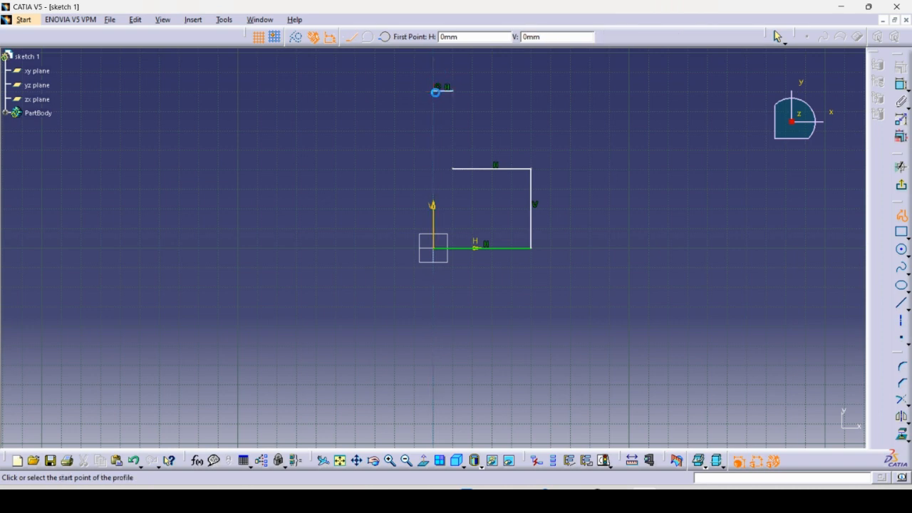
pyautogui.click(433, 171)
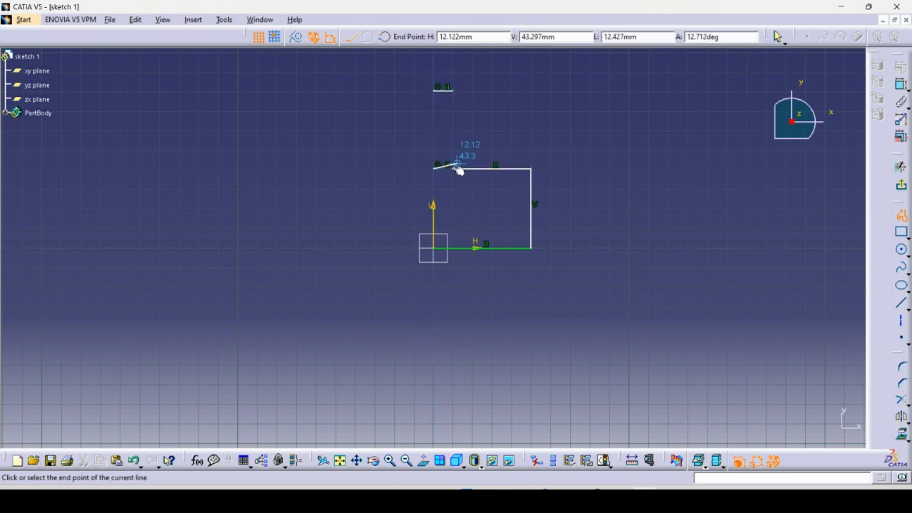
pyautogui.doubleClick(433, 90)
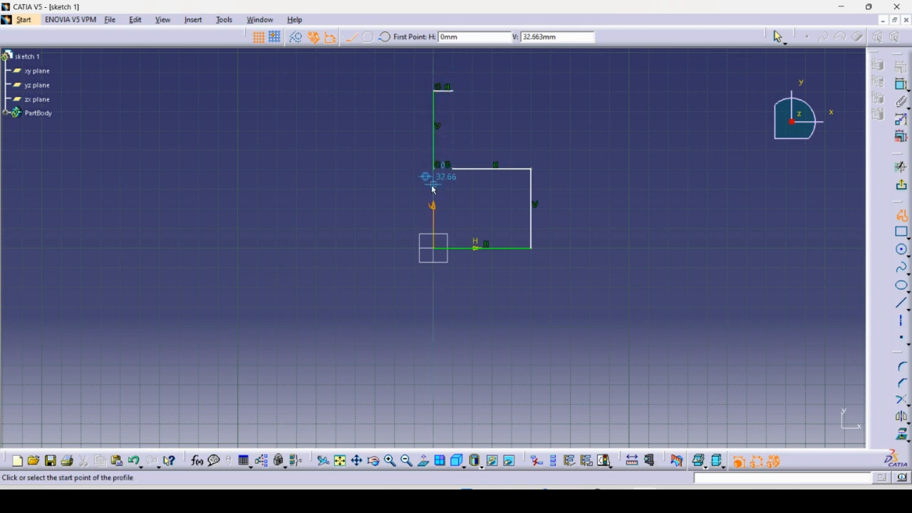
pyautogui.click(452, 89)
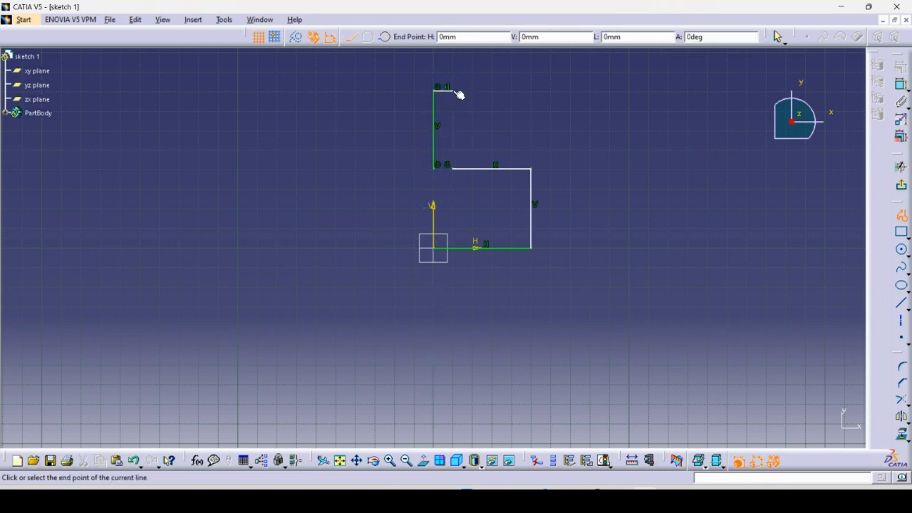
pyautogui.doubleClick(452, 168)
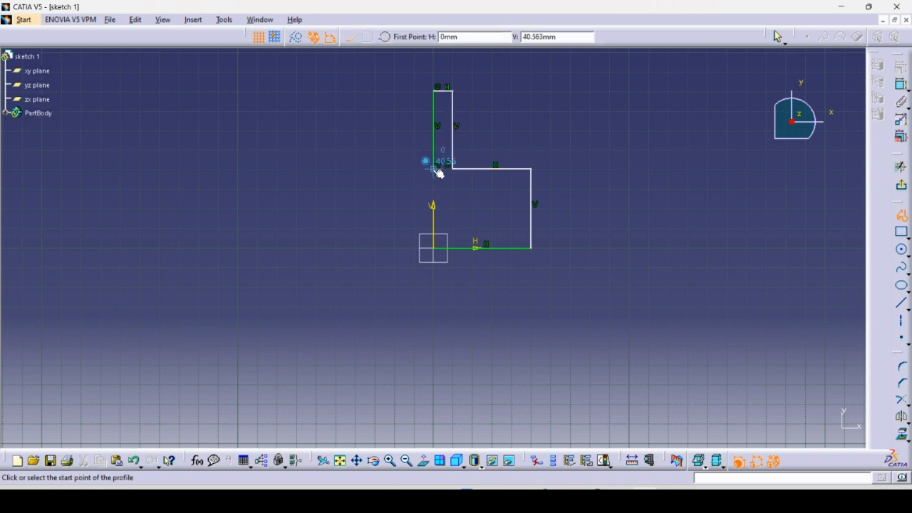
# Sketch a three-point arc in the Profile from the arm's lower end on the V axis, bulging away from the profile, to the origin
pyautogui.click(437, 173)
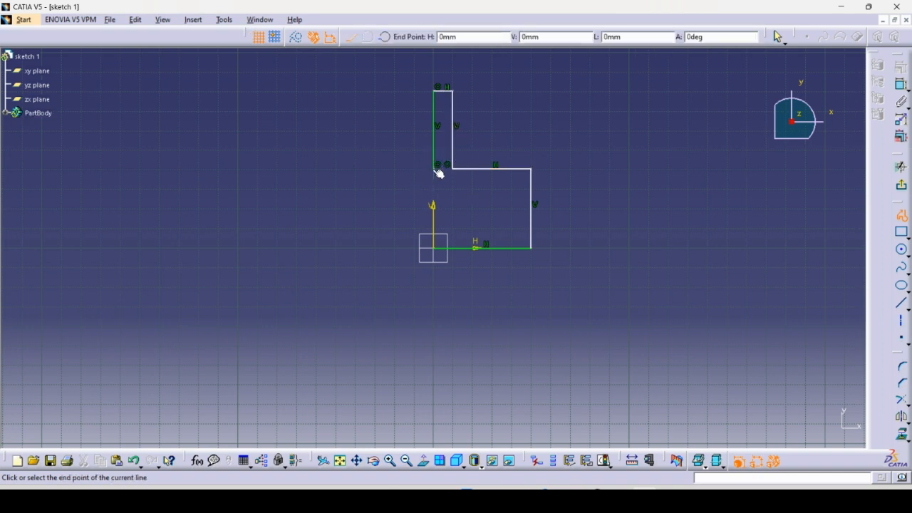
pyautogui.click(385, 37)
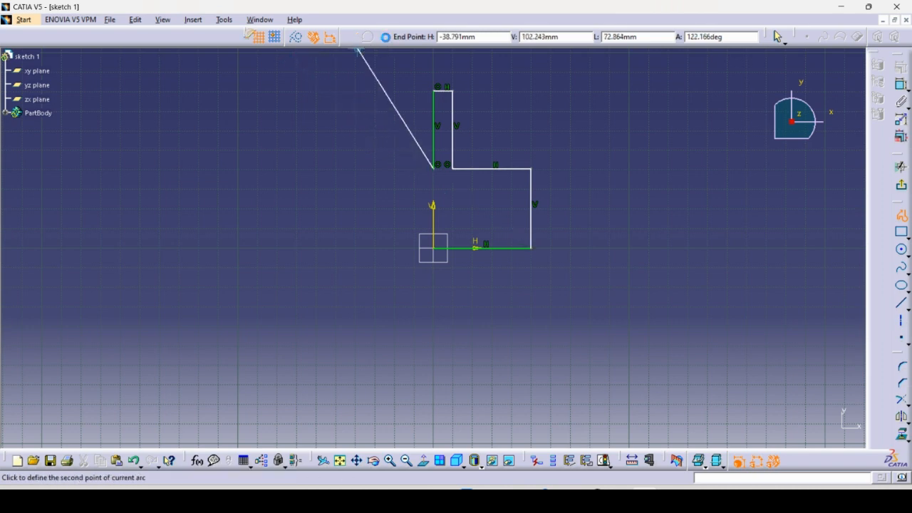
pyautogui.click(436, 249)
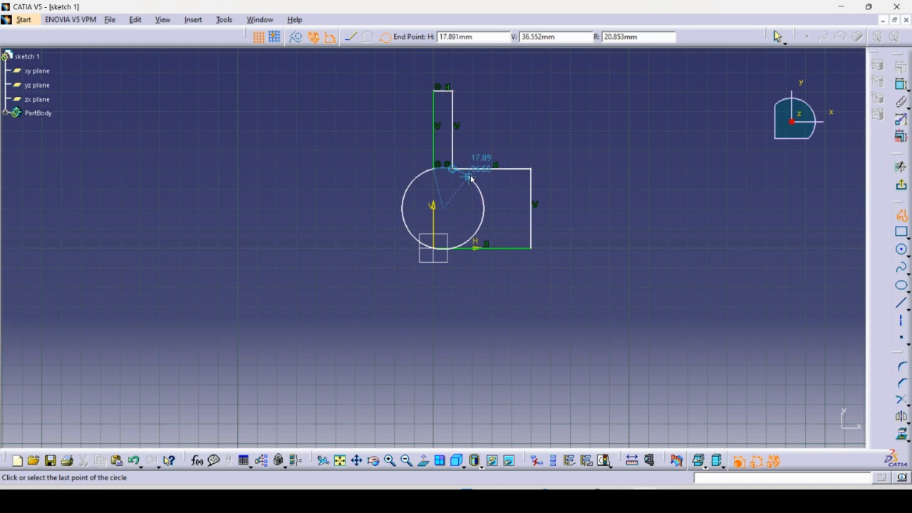
pyautogui.click(446, 249)
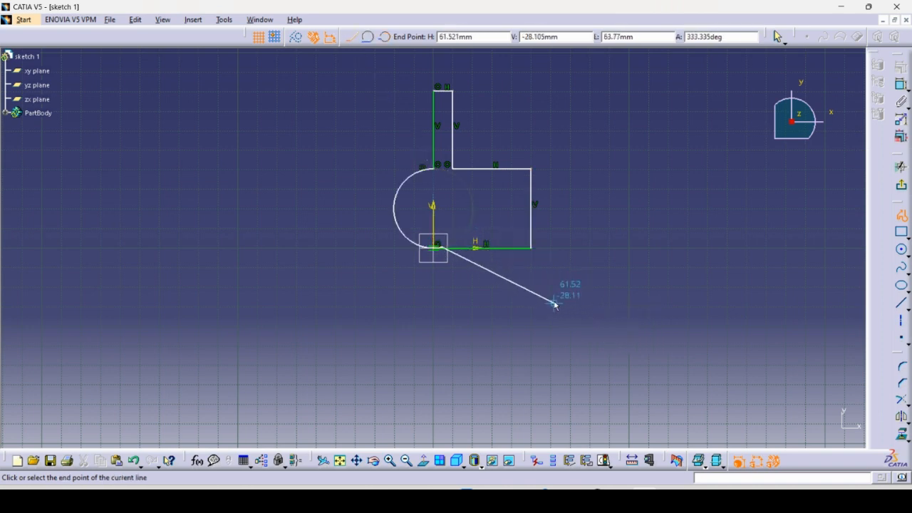
pyautogui.press('Escape')
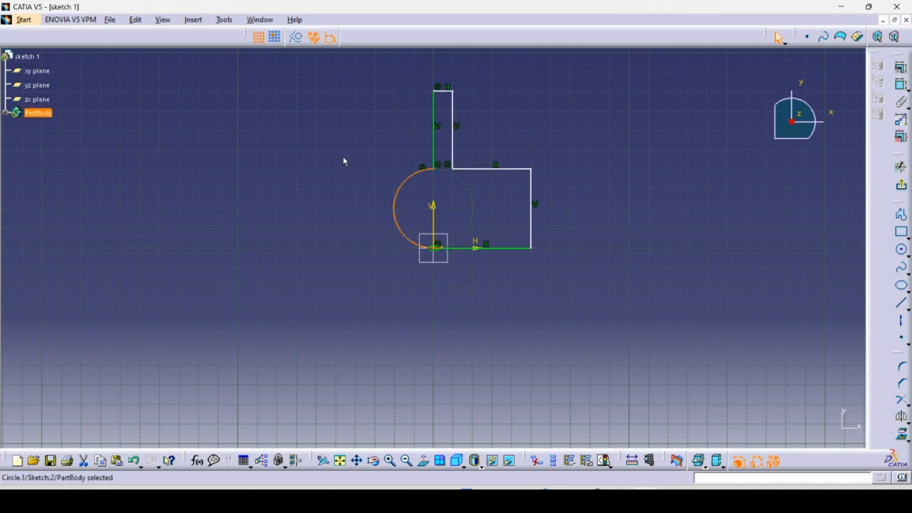
# Undo the arc and the whole profile back to the empty part, and reopen a sketch on the xy plane
pyautogui.click(134, 461)
pyautogui.click(136, 461)
pyautogui.click(135, 462)
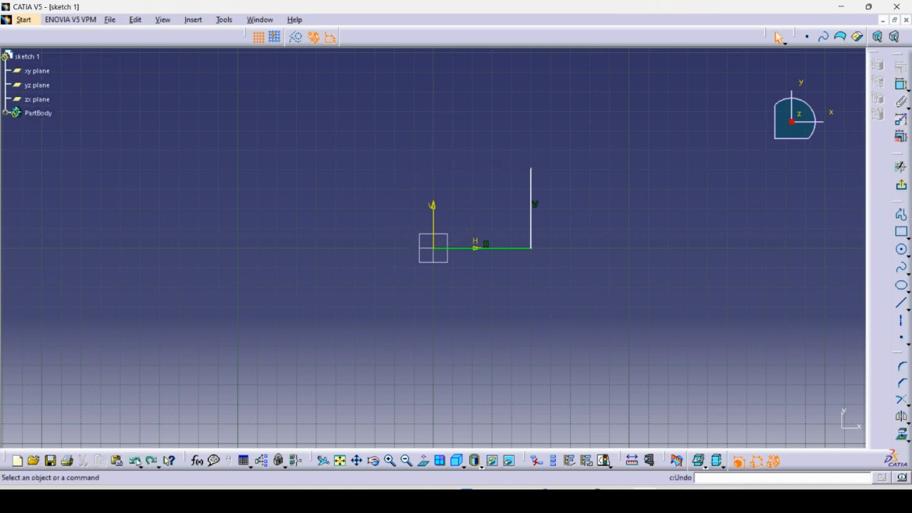
pyautogui.click(135, 461)
pyautogui.click(136, 462)
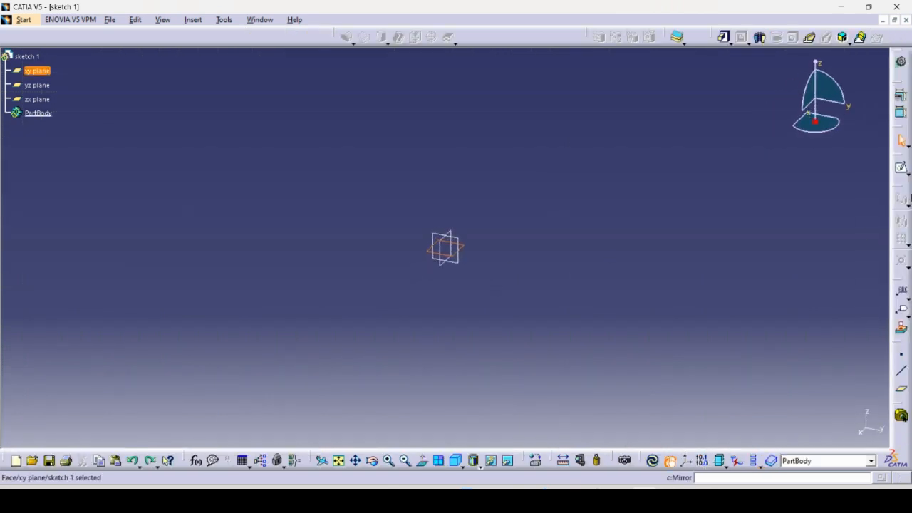
pyautogui.click(901, 168)
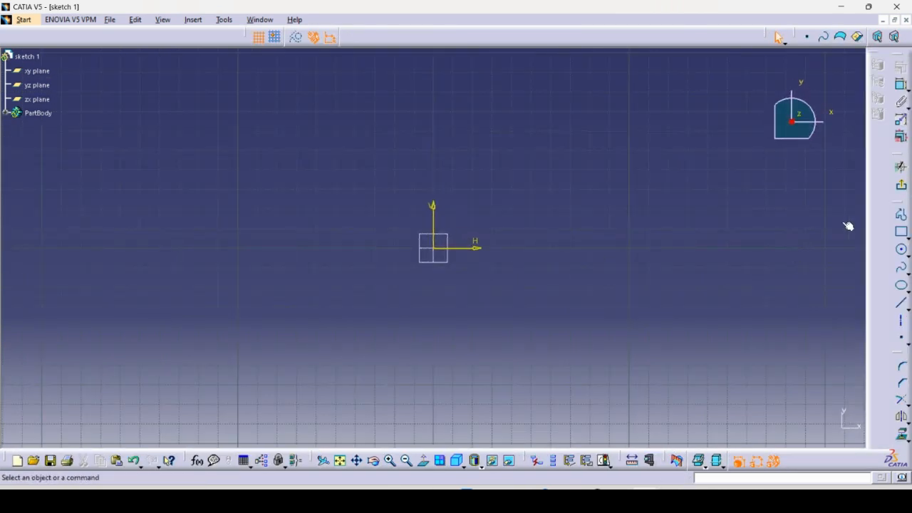
# Sketch a rectangle about 118 mm wide and 59 mm high with one corner on the origin, using the Rectangle tool
pyautogui.click(901, 231)
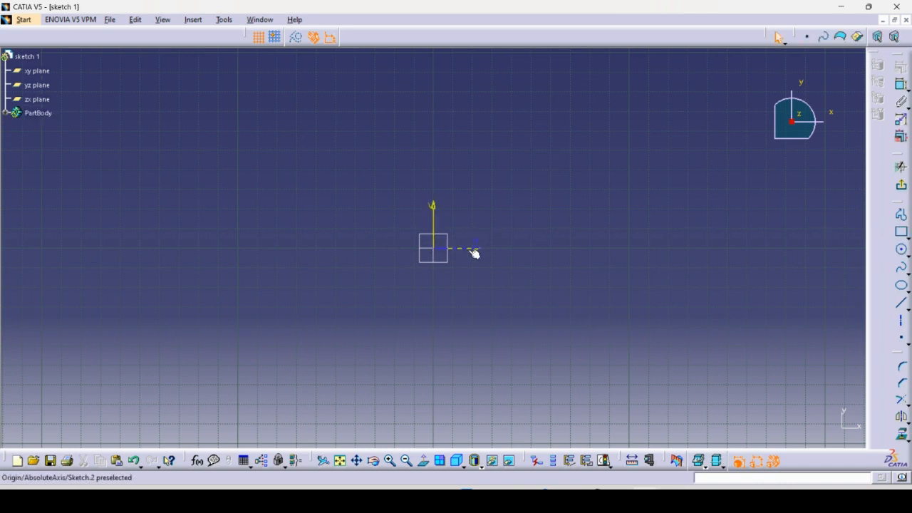
pyautogui.click(901, 231)
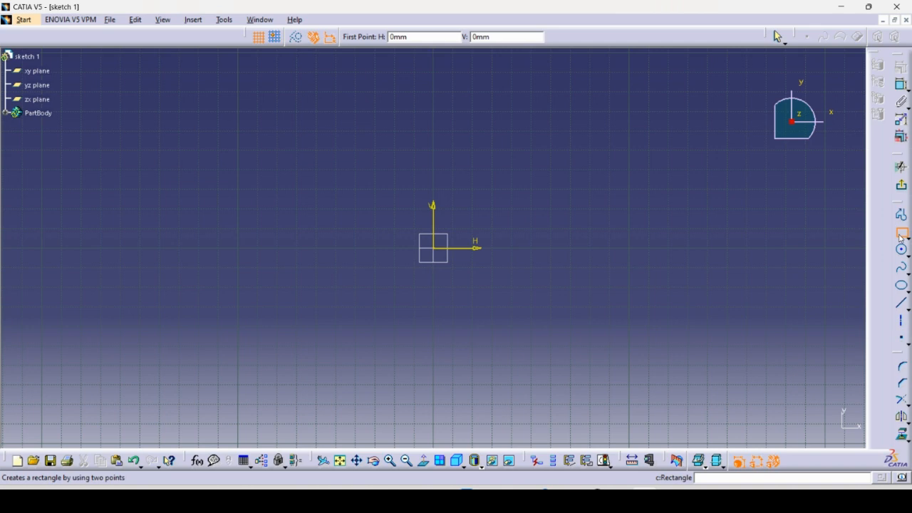
pyautogui.click(439, 249)
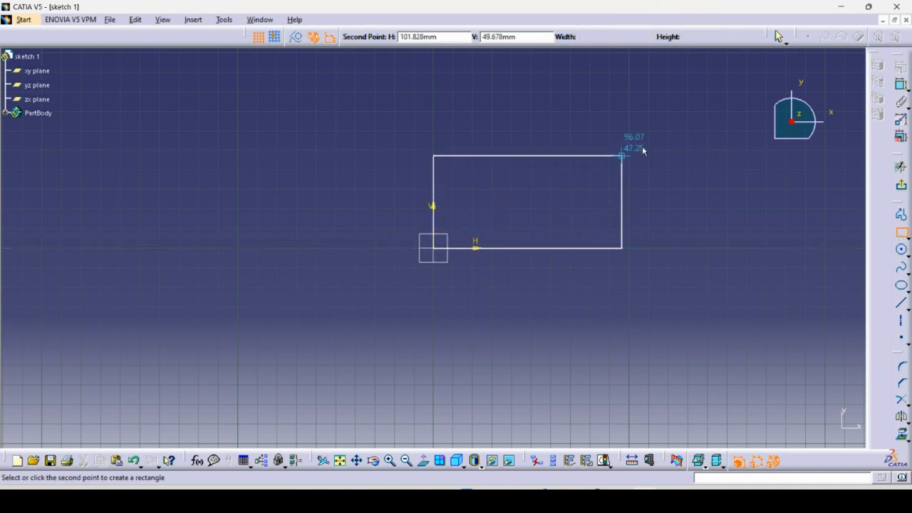
pyautogui.click(664, 133)
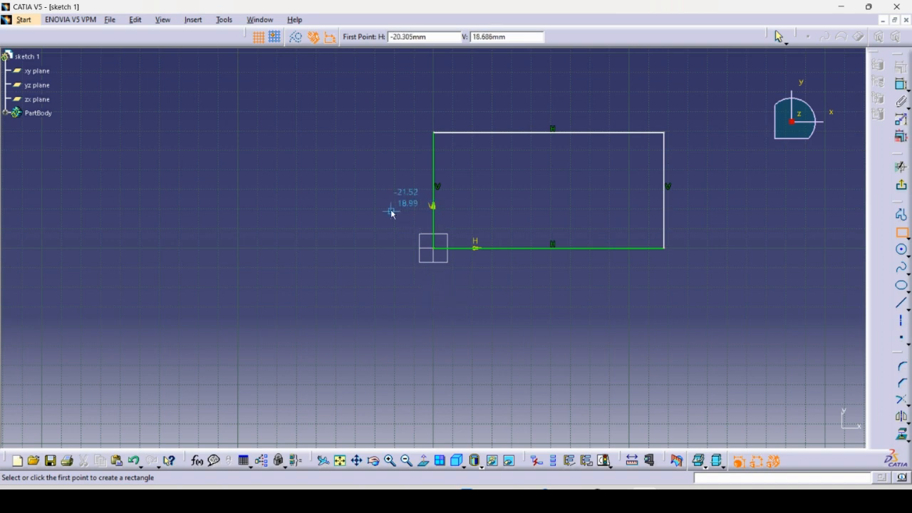
# Dimension the rectangle's upper edge with a constraint above it and set its length to 1500 mm
pyautogui.click(902, 86)
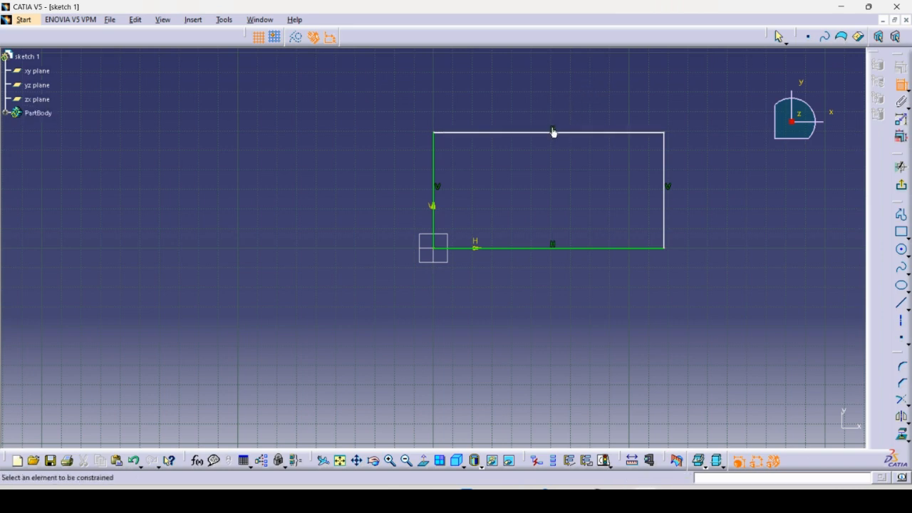
pyautogui.click(554, 132)
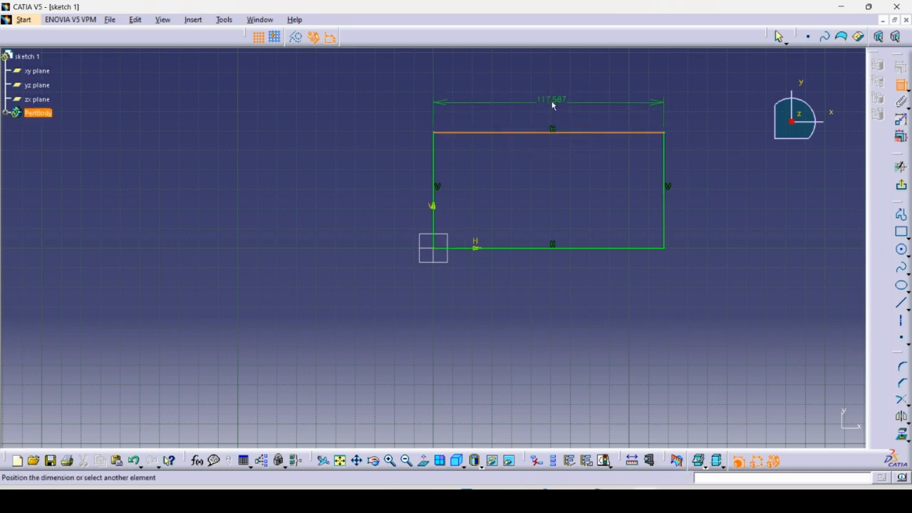
pyautogui.click(551, 108)
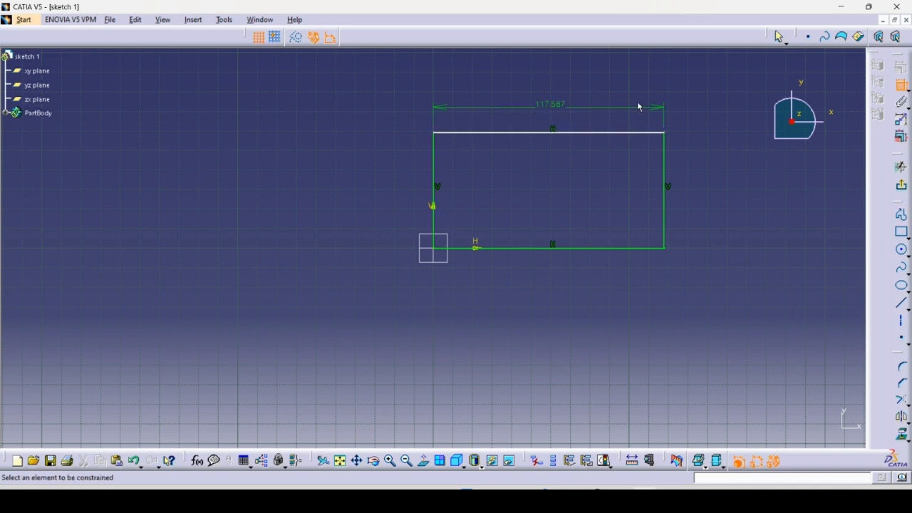
pyautogui.doubleClick(551, 105)
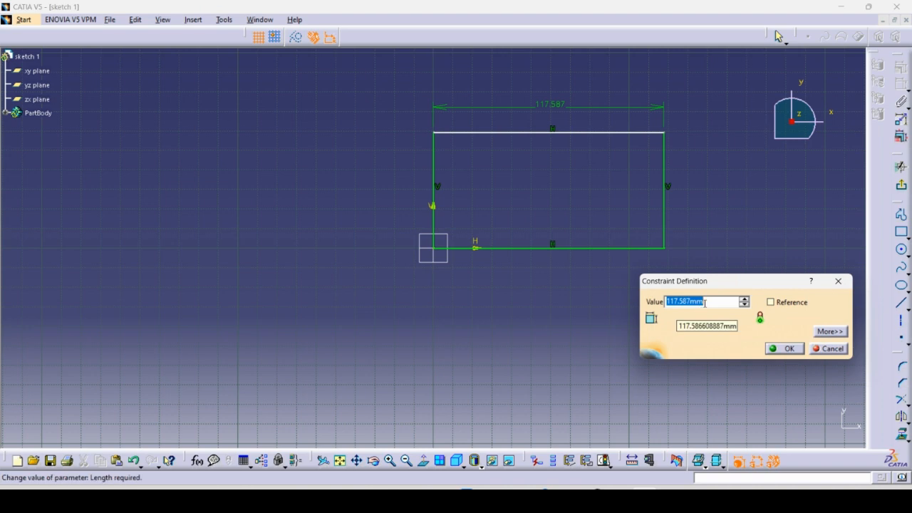
pyautogui.write('1500')
pyautogui.press('Return')
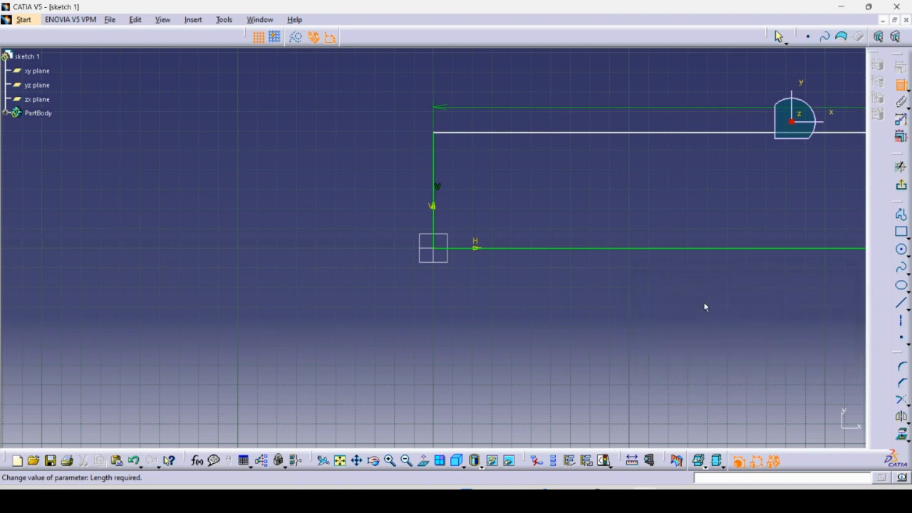
# Dimension the rectangle's vertical edge opposite the V axis and set its height to 1000 mm
pyautogui.click(339, 460)
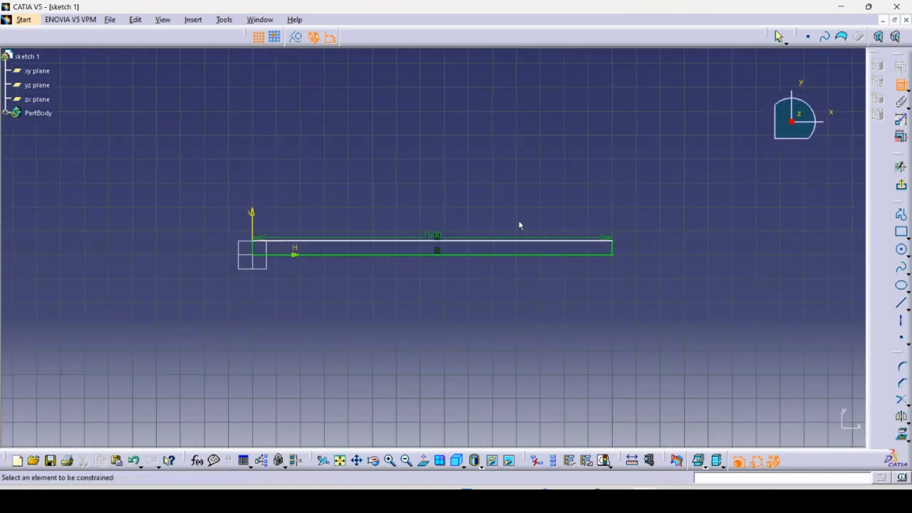
pyautogui.click(614, 245)
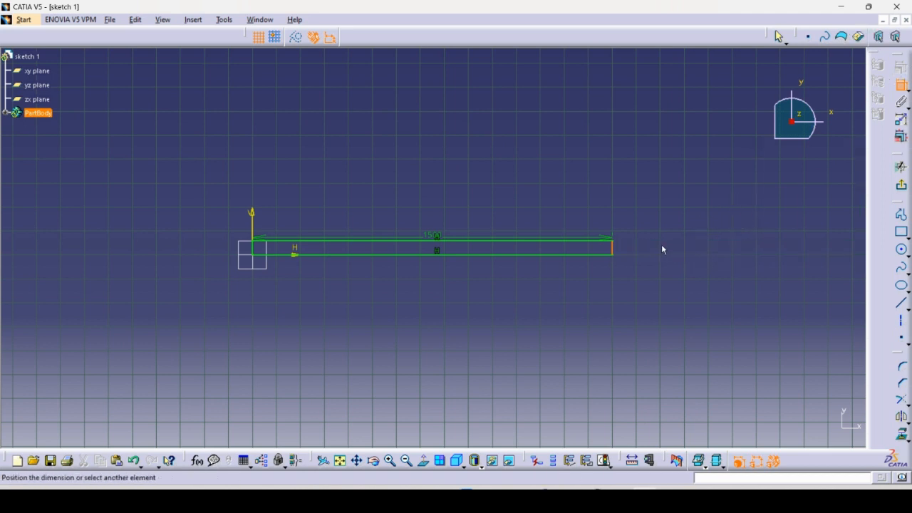
pyautogui.click(739, 234)
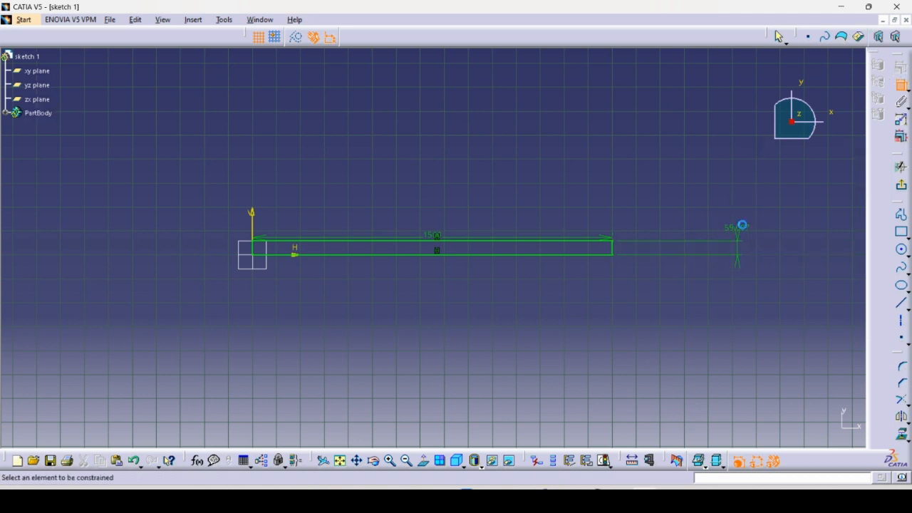
pyautogui.doubleClick(743, 230)
pyautogui.write('1000')
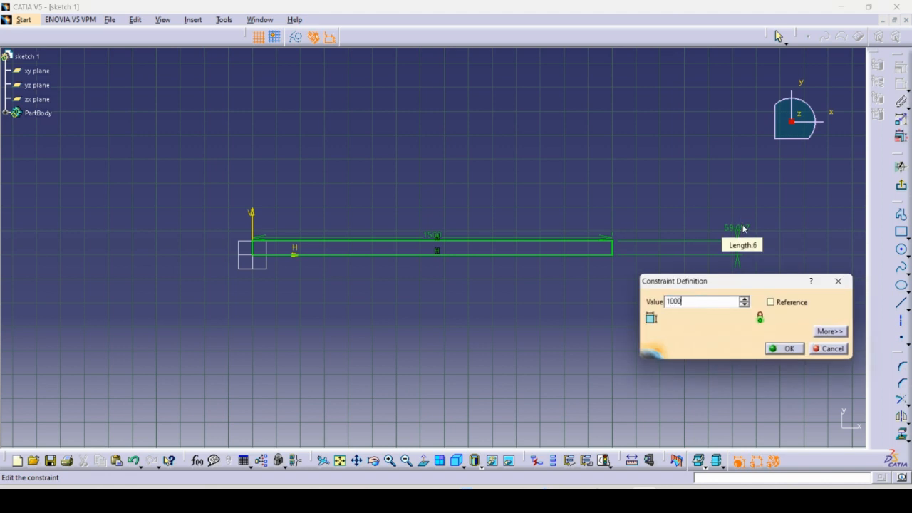
pyautogui.press('Return')
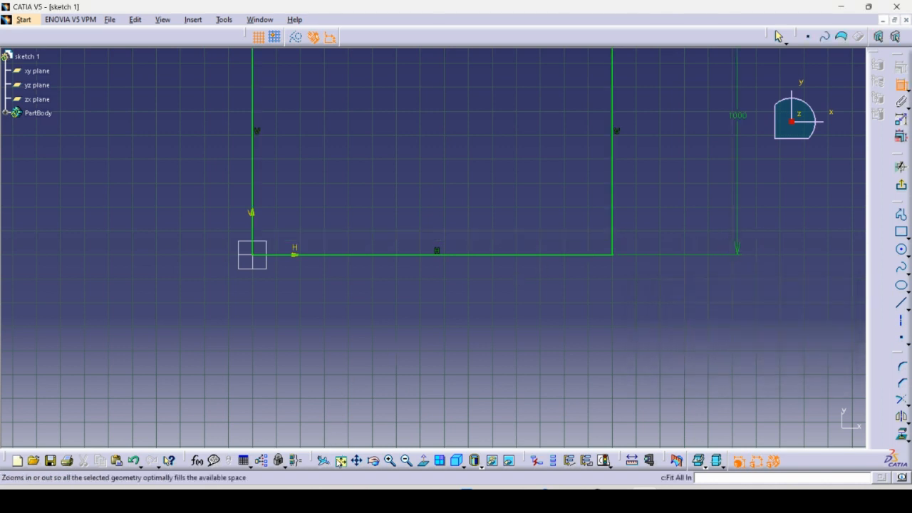
pyautogui.click(341, 461)
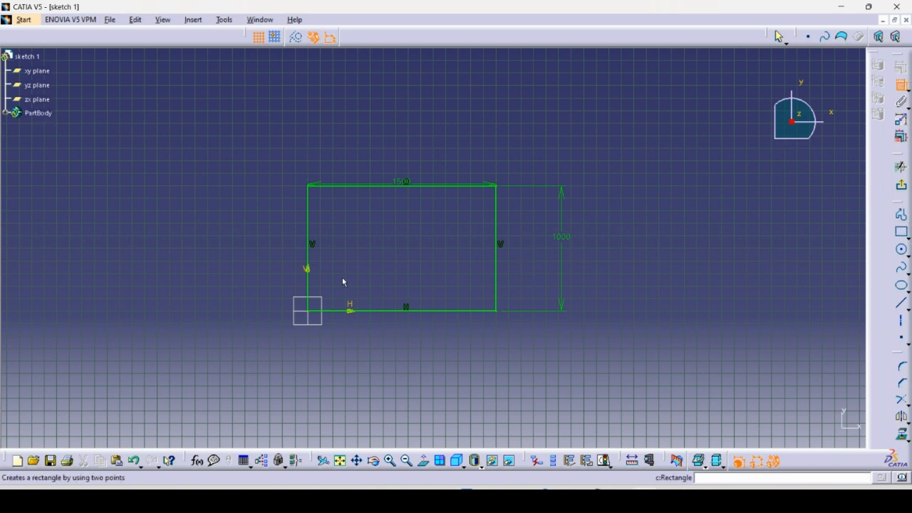
# Undo the rectangle's height dimension and try to add a reference dimension to the upper edge, placed below the rectangle
pyautogui.click(134, 461)
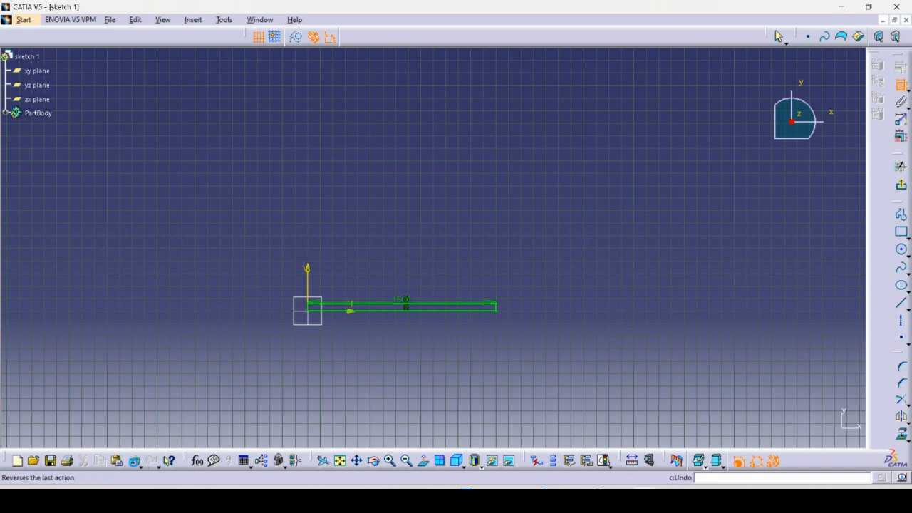
pyautogui.click(135, 461)
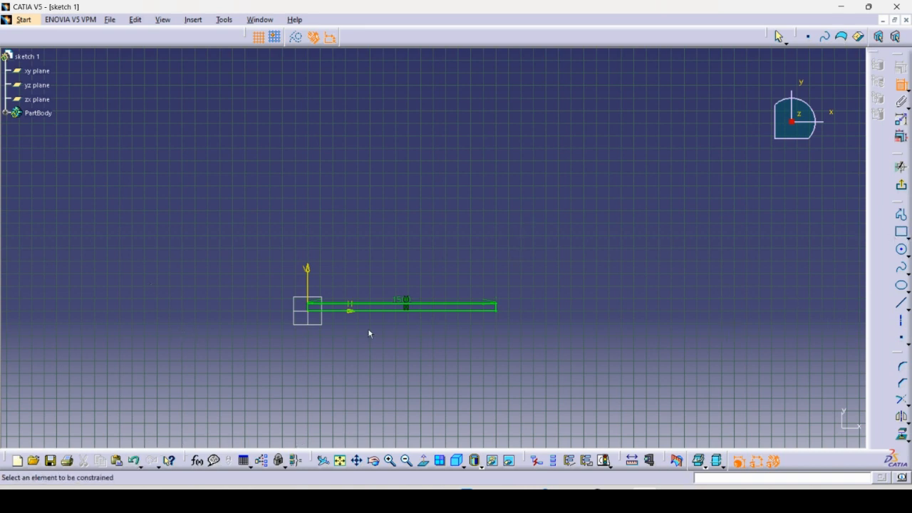
pyautogui.click(366, 305)
pyautogui.rightClick(367, 305)
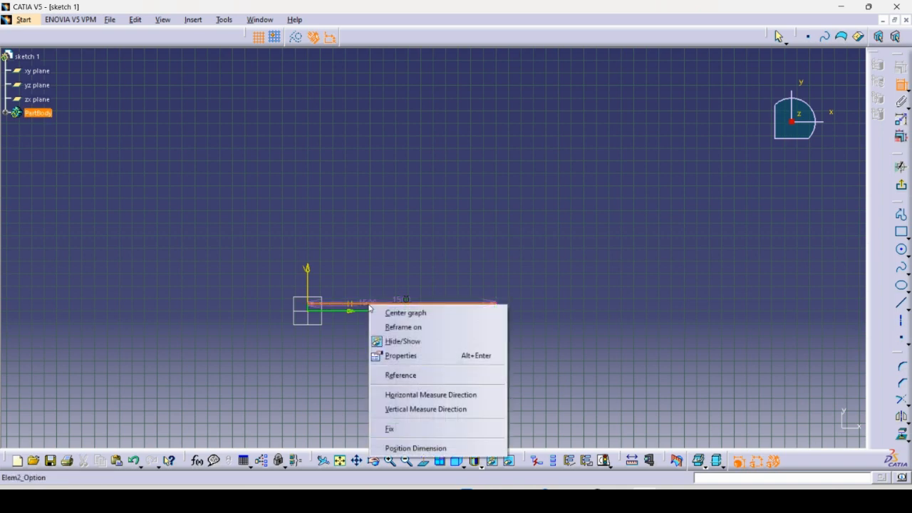
pyautogui.click(401, 374)
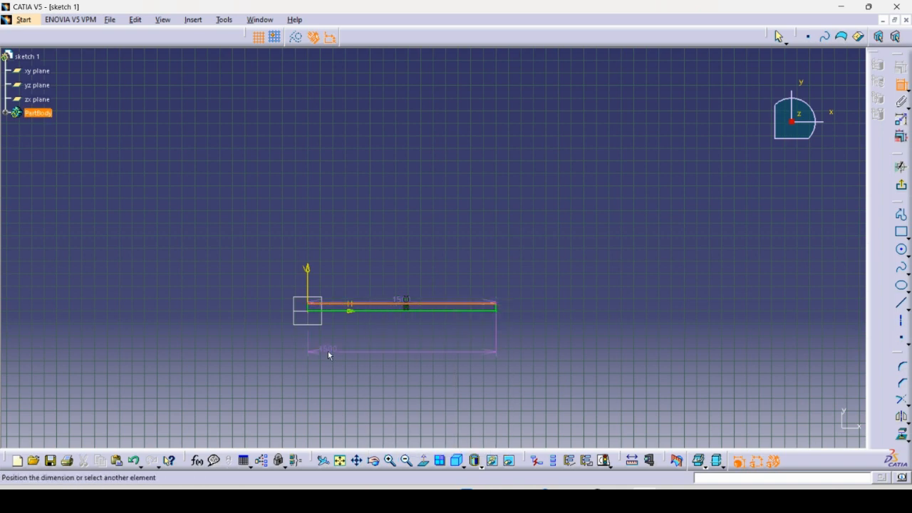
pyautogui.click(328, 351)
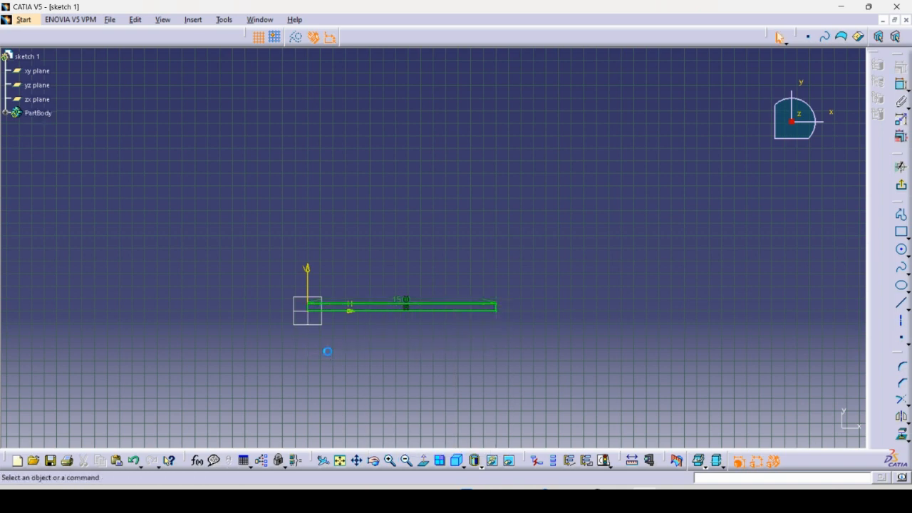
# Delete all four lines of the rectangle, leaving the sketch on the xy plane empty
pyautogui.rightClick(420, 304)
pyautogui.click(447, 276)
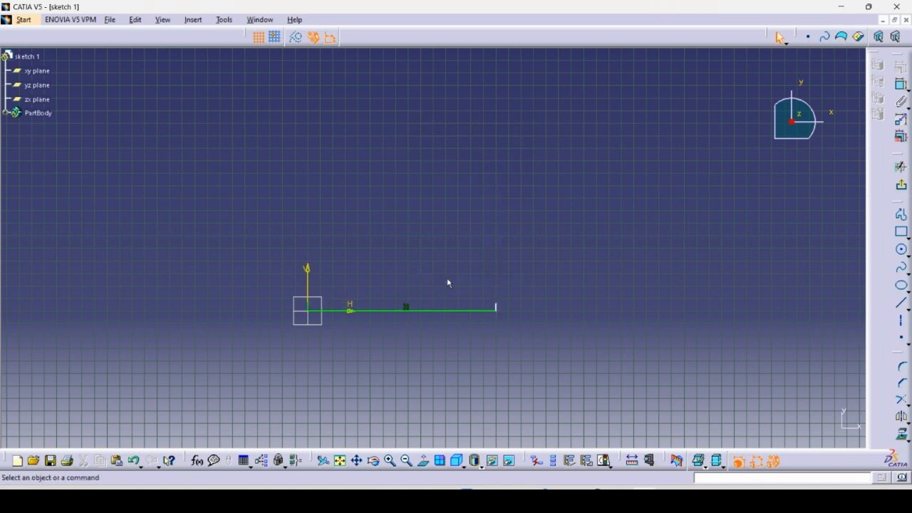
pyautogui.rightClick(433, 311)
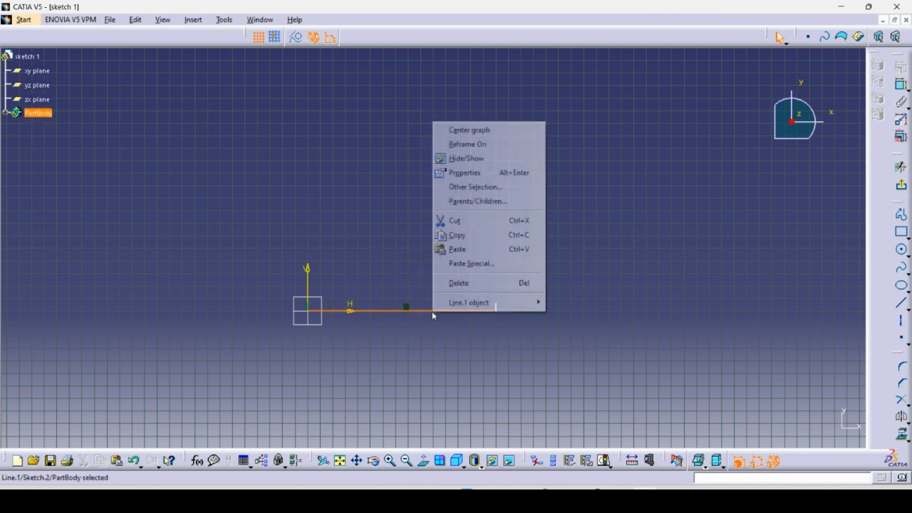
pyautogui.click(488, 282)
pyautogui.rightClick(495, 308)
pyautogui.click(530, 277)
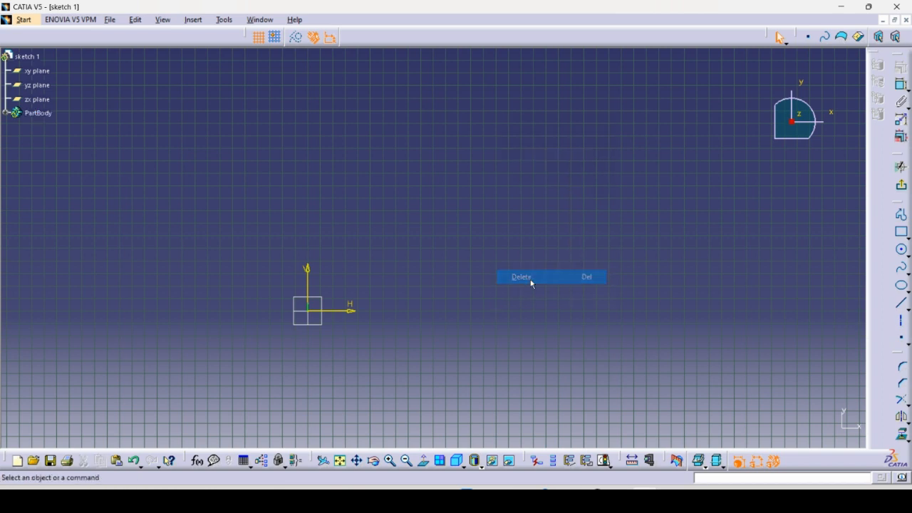
pyautogui.rightClick(316, 311)
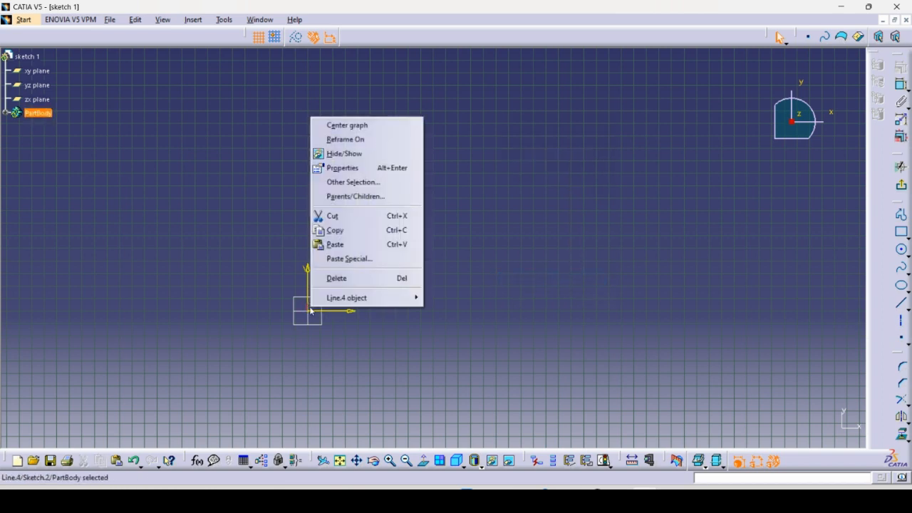
pyautogui.click(363, 278)
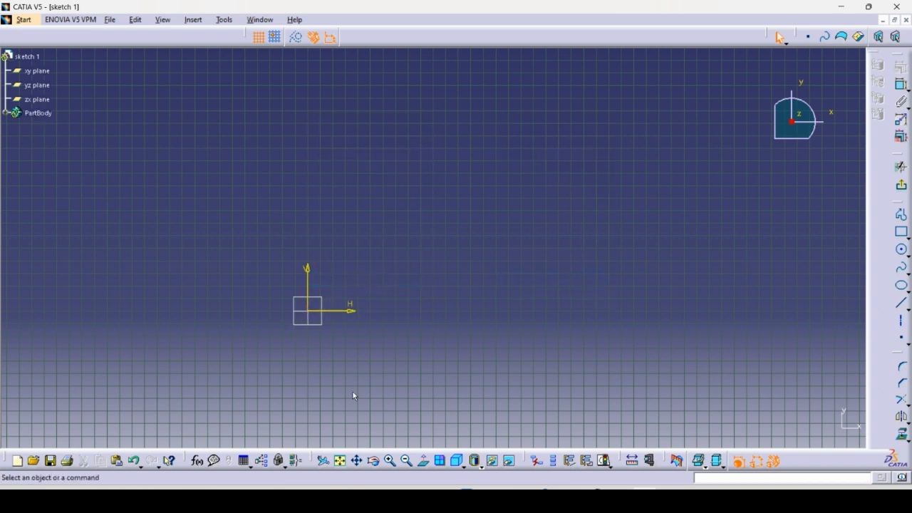
pyautogui.click(390, 460)
pyautogui.click(391, 461)
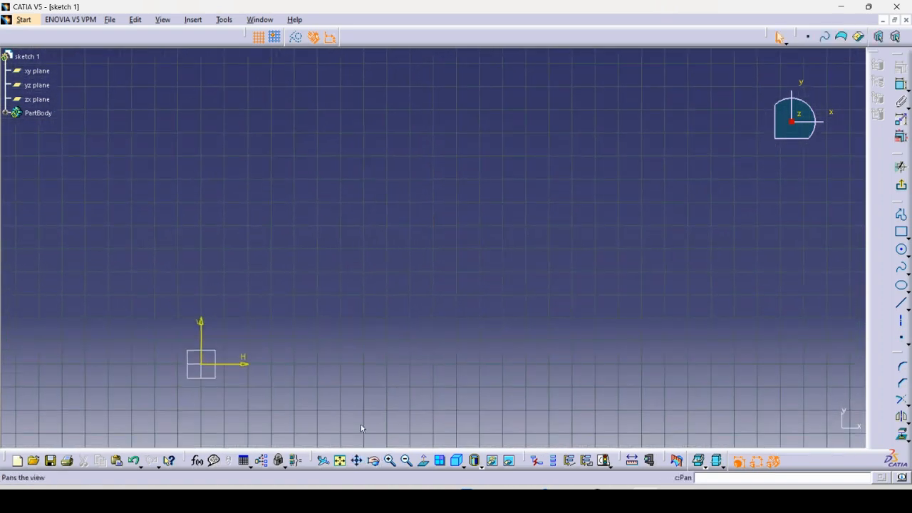
pyautogui.click(357, 461)
pyautogui.moveTo(285, 387); pyautogui.dragTo(363, 369)
pyautogui.moveTo(447, 350); pyautogui.dragTo(476, 342)
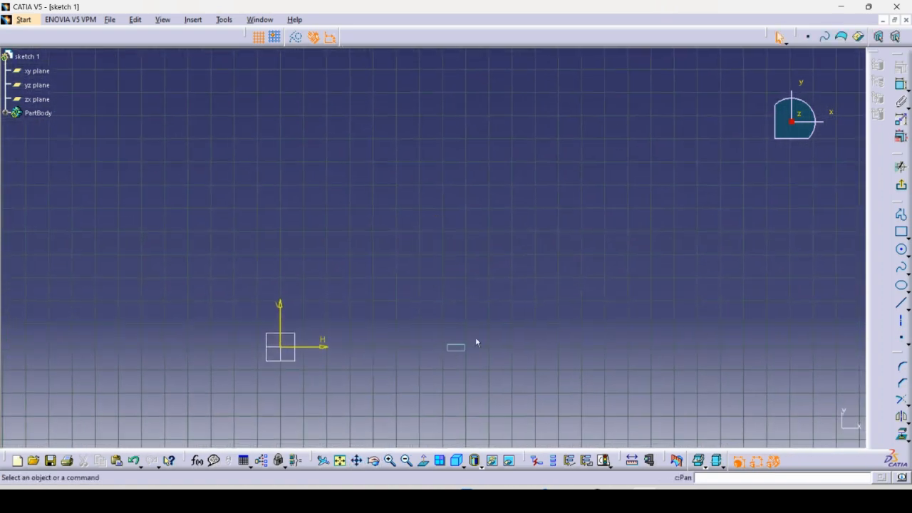
# Try to sketch a horizontal elongated hole starting at the origin, with its second centre on the H axis
pyautogui.click(357, 460)
pyautogui.moveTo(328, 391)
pyautogui.mouseDown()
pyautogui.moveTo(372, 377)
pyautogui.moveTo(362, 368)
pyautogui.mouseUp()
pyautogui.click(359, 461)
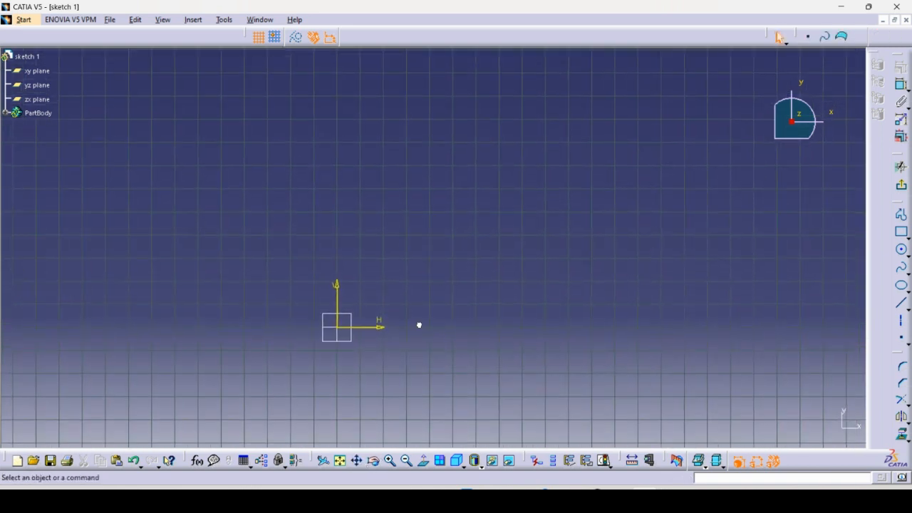
pyautogui.click(357, 461)
pyautogui.moveTo(357, 353); pyautogui.dragTo(394, 337)
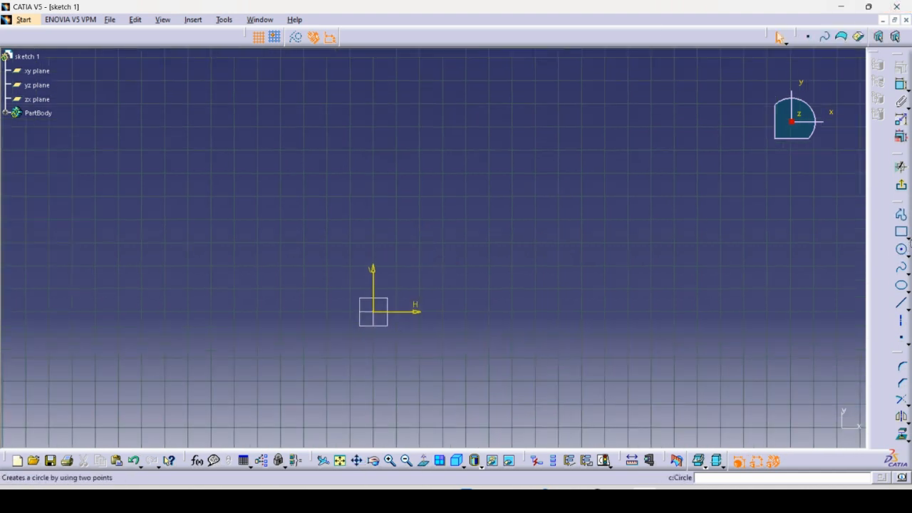
pyautogui.click(908, 239)
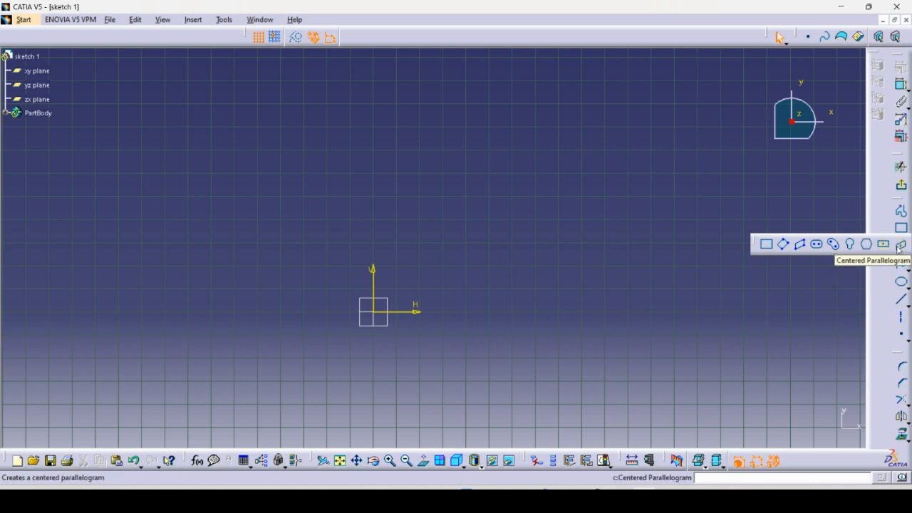
pyautogui.click(817, 244)
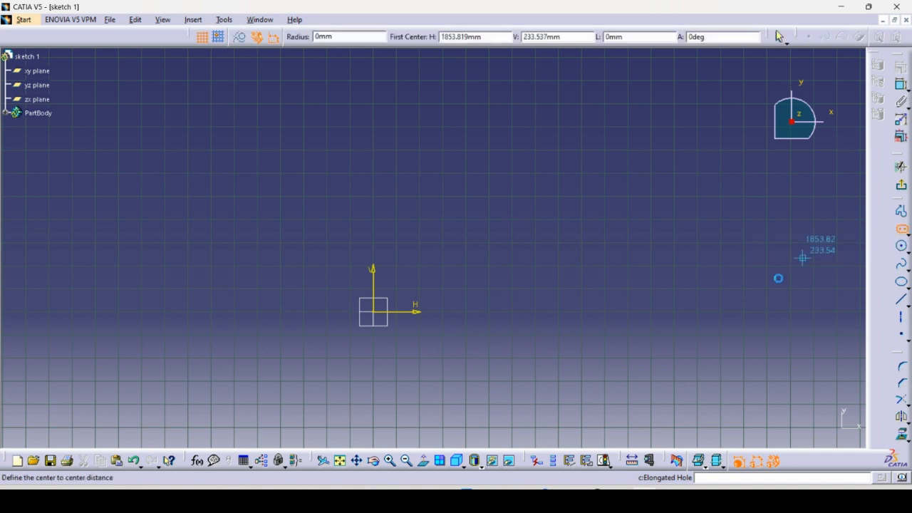
pyautogui.click(379, 314)
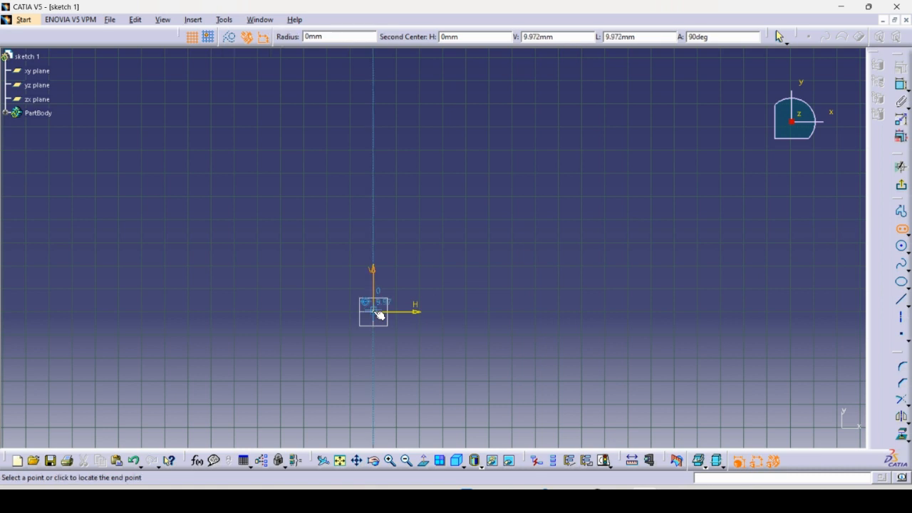
pyautogui.click(608, 312)
pyautogui.click(604, 308)
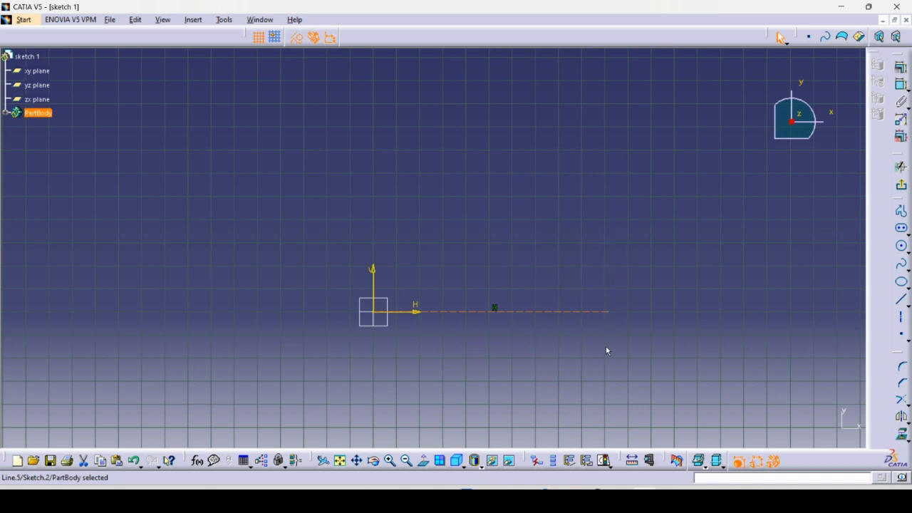
# Try to adjust the end point of the elongated hole's centre line, and delete that geometry
pyautogui.click(607, 311)
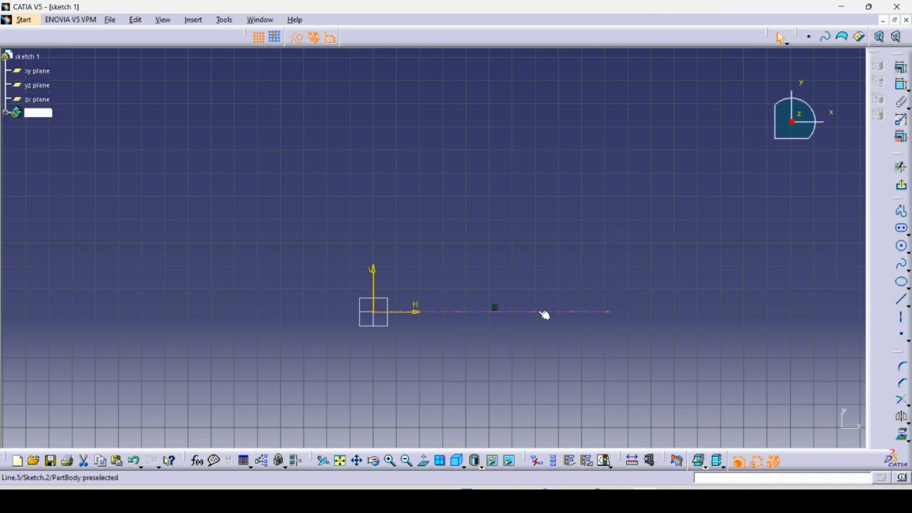
pyautogui.moveTo(610, 305); pyautogui.dragTo(611, 281)
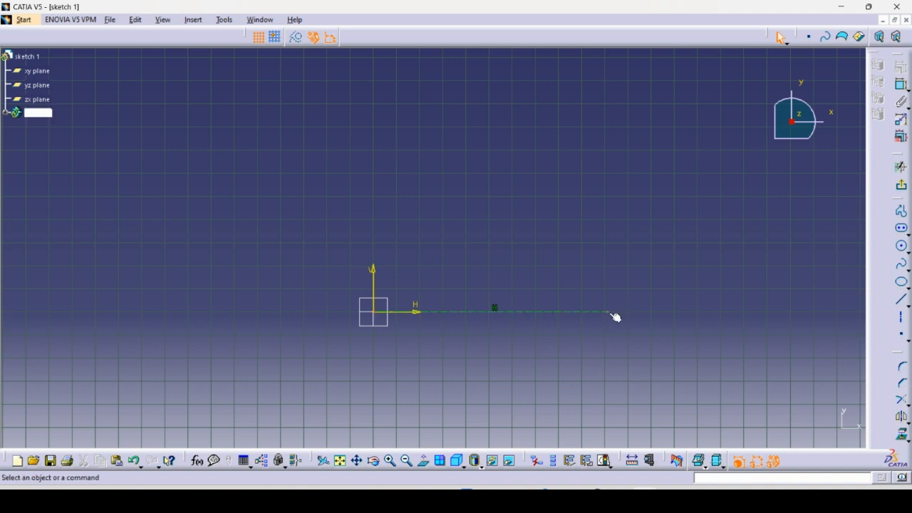
pyautogui.doubleClick(608, 312)
pyautogui.click(836, 333)
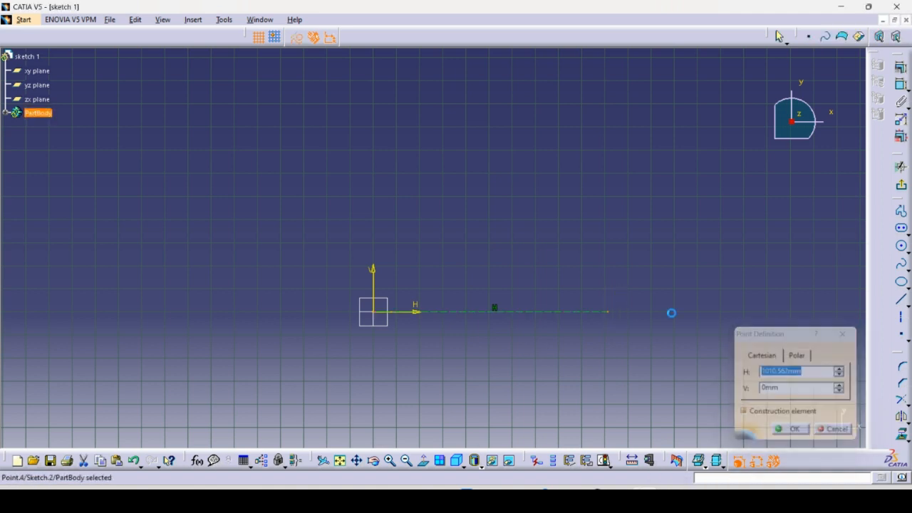
pyautogui.click(492, 311)
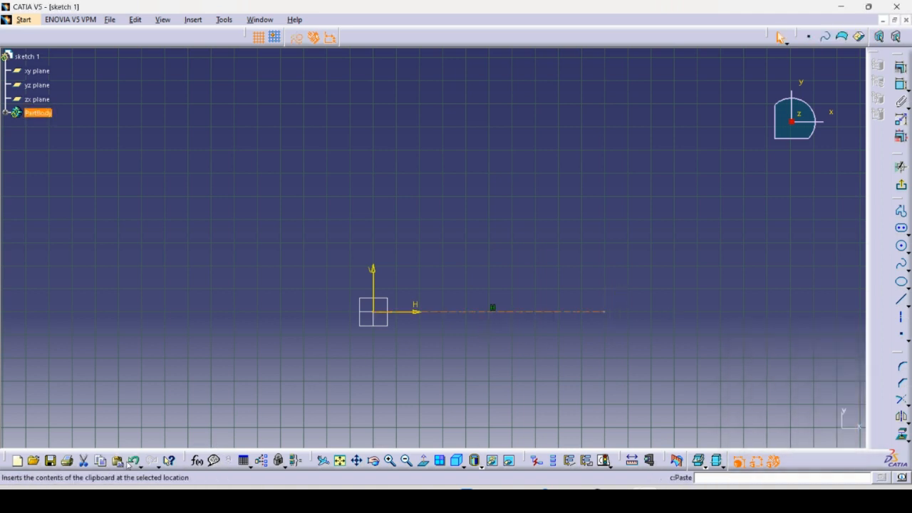
pyautogui.press('Delete')
# Sketch an elongated hole from the origin along the H axis with a radius of about 223 mm, and undo it
pyautogui.click(901, 228)
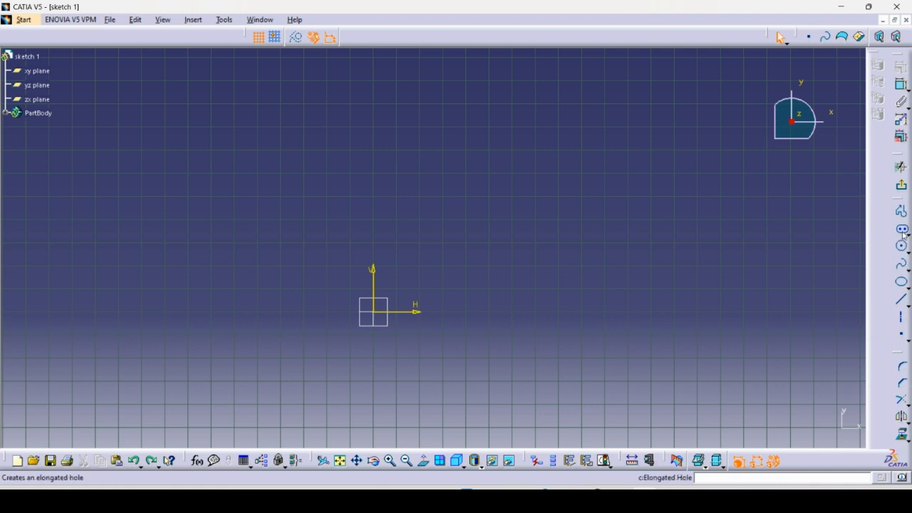
pyautogui.click(376, 311)
pyautogui.click(380, 314)
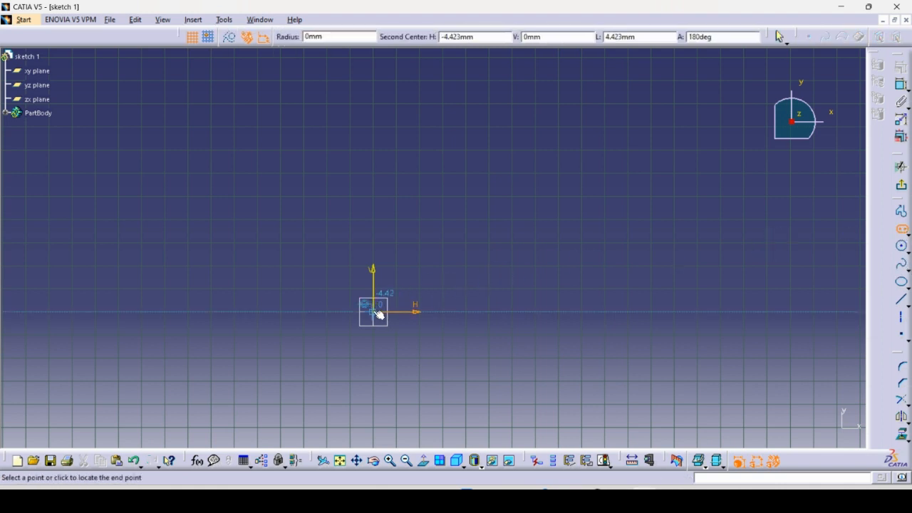
pyautogui.click(558, 312)
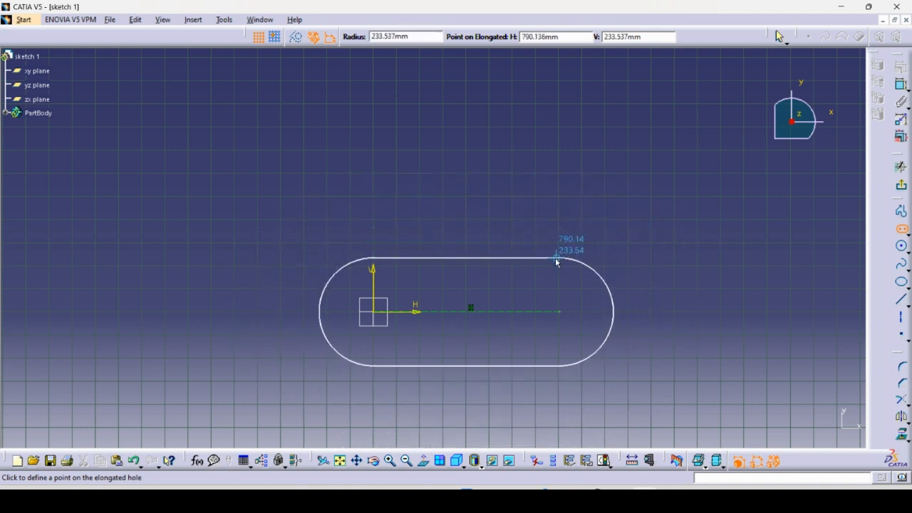
pyautogui.click(556, 260)
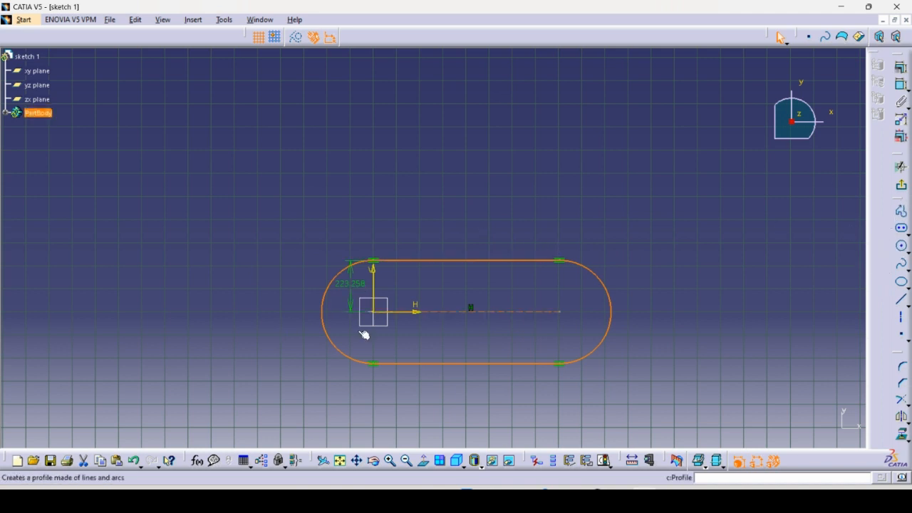
pyautogui.click(133, 460)
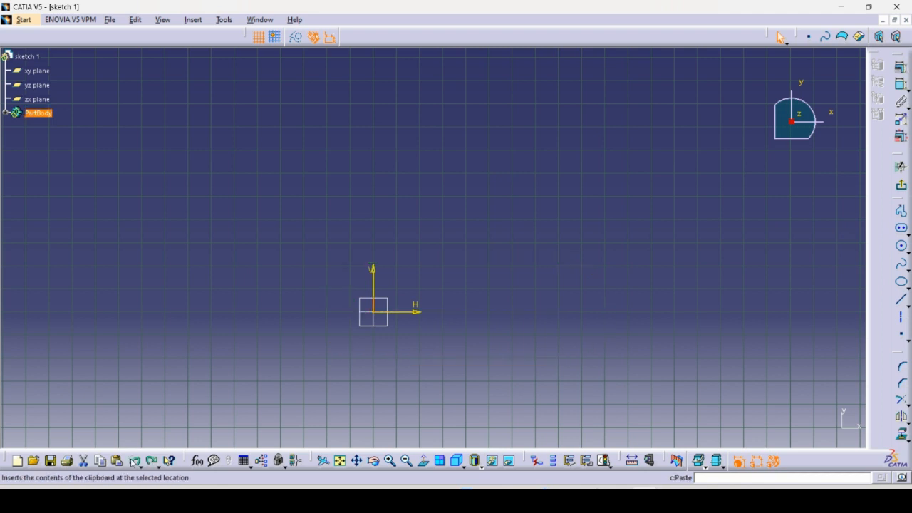
# Sketch a circle about 1198 mm in diameter, centred on the sketch origin
pyautogui.click(904, 264)
pyautogui.click(907, 232)
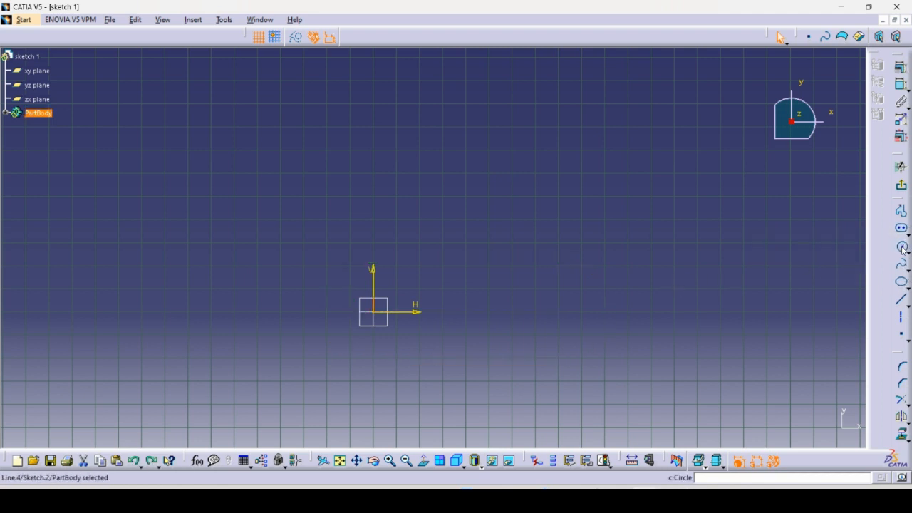
pyautogui.click(903, 246)
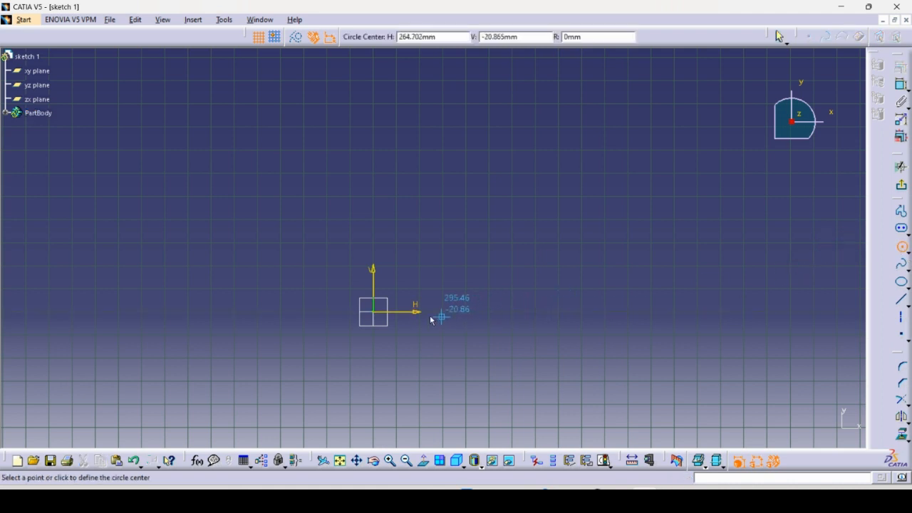
pyautogui.click(373, 311)
pyautogui.click(510, 272)
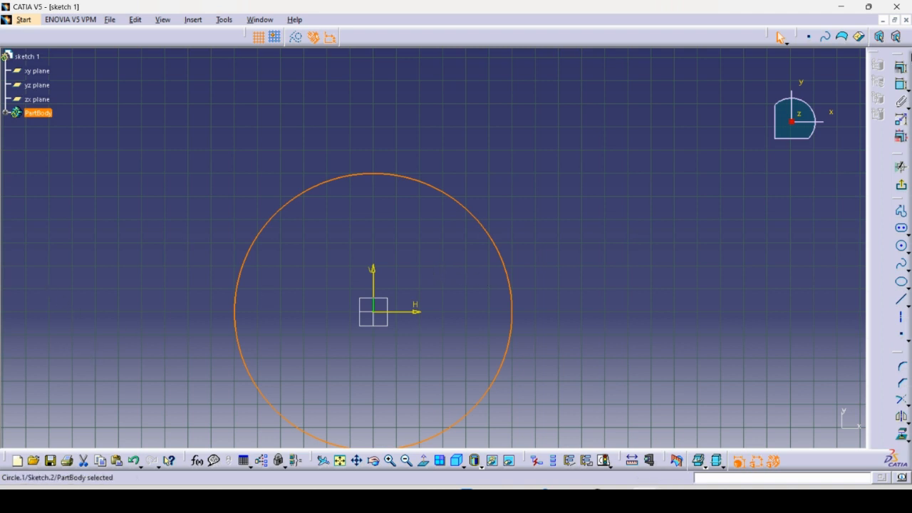
# Dimension the circle's diameter as 100 mm, and undo the circle together with its dimension
pyautogui.click(901, 84)
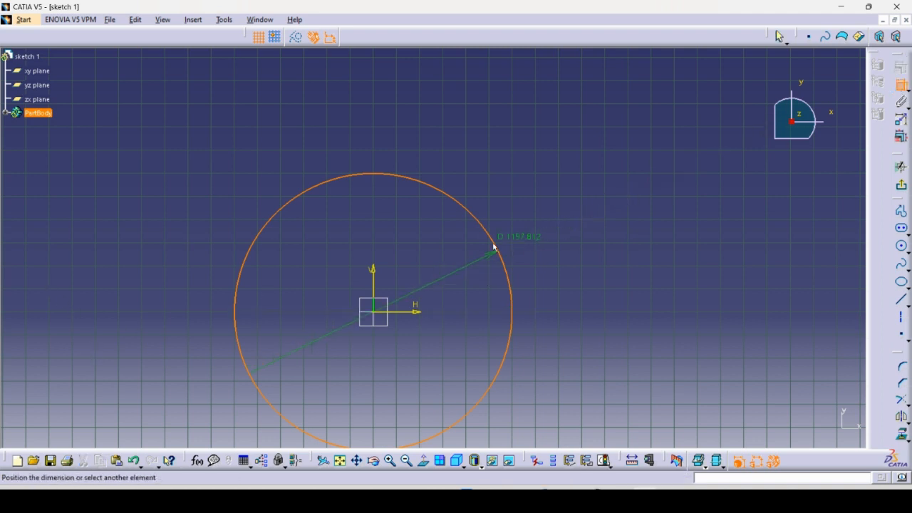
pyautogui.click(446, 252)
pyautogui.doubleClick(447, 253)
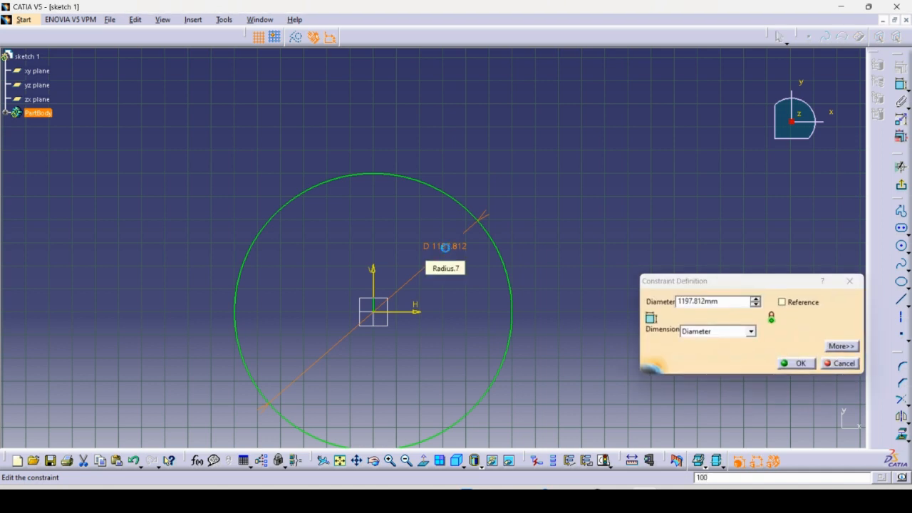
pyautogui.press('Return')
pyautogui.click(492, 209)
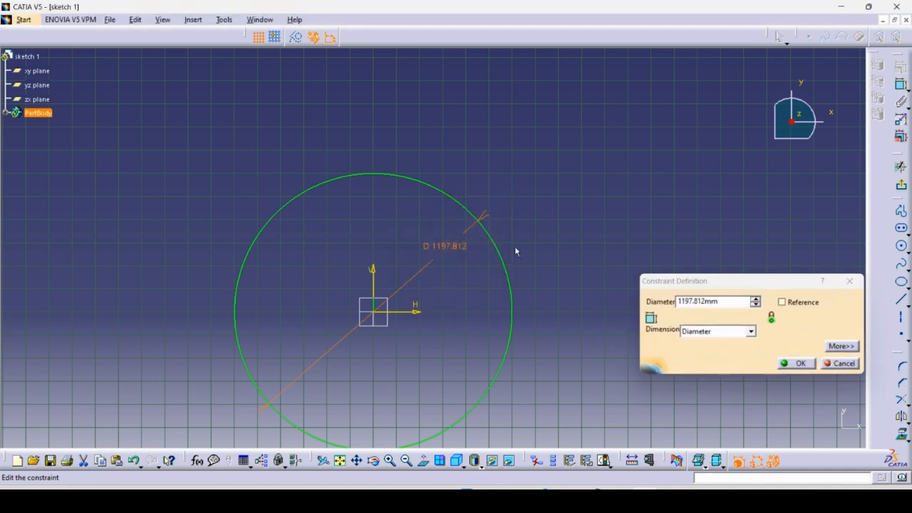
pyautogui.moveTo(733, 305); pyautogui.dragTo(658, 304)
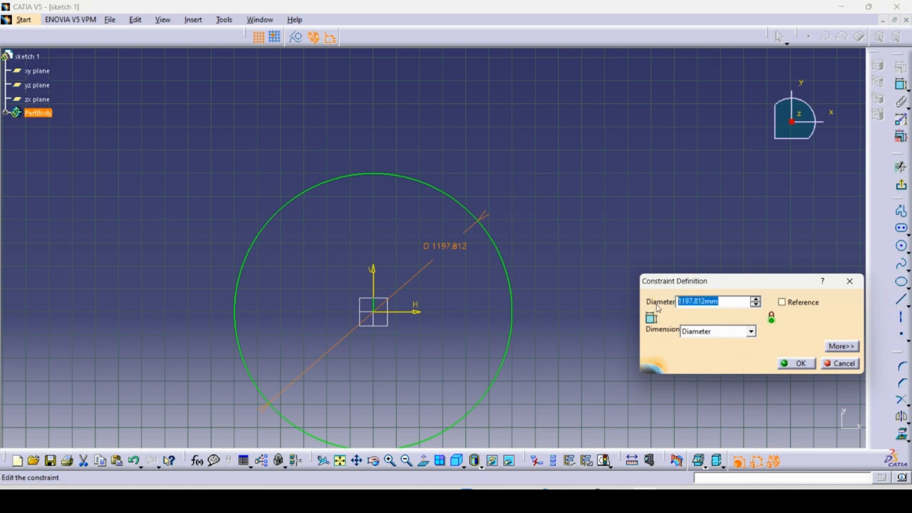
pyautogui.write('100')
pyautogui.press('Return')
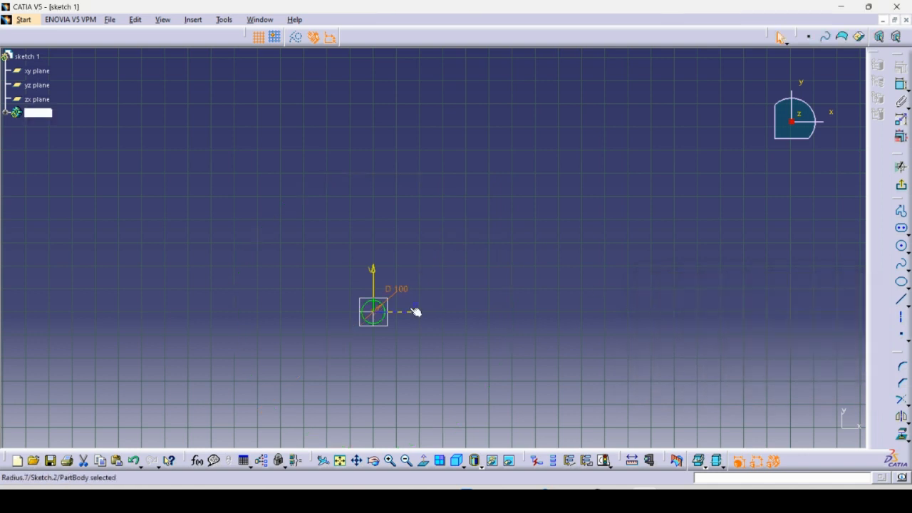
pyautogui.click(134, 460)
pyautogui.click(134, 460)
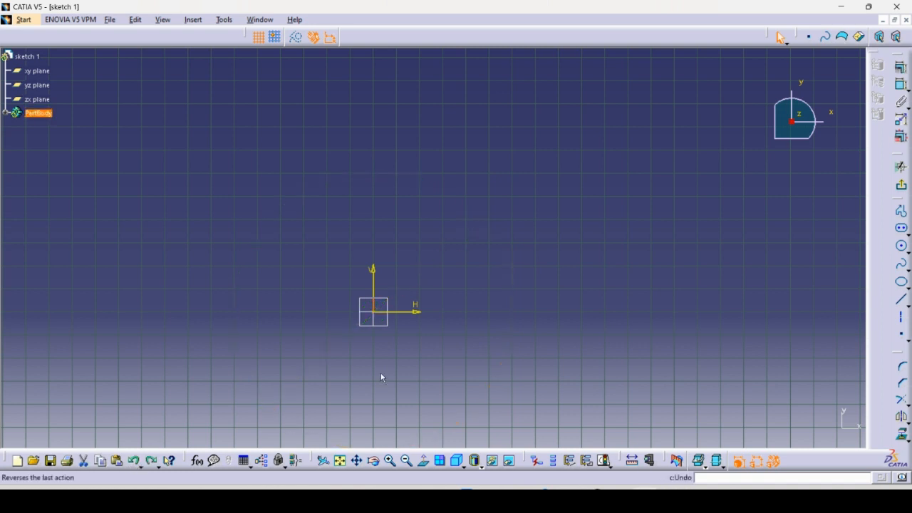
# Draw a two-point spline from the origin to a point above the H axis on its negative side, and undo it
pyautogui.click(908, 253)
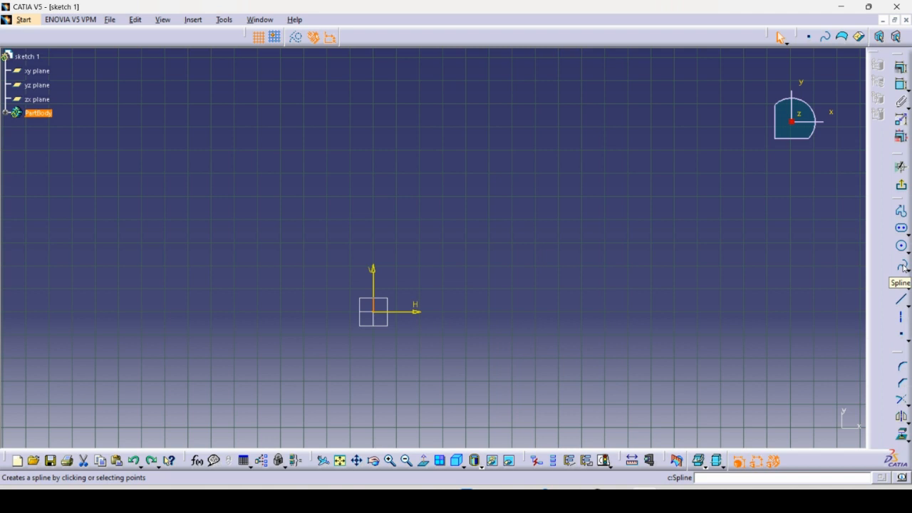
pyautogui.click(903, 267)
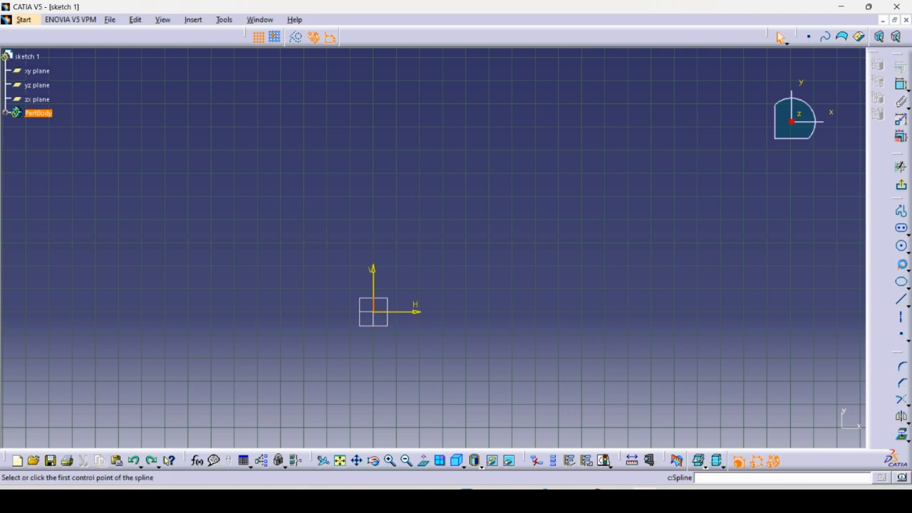
pyautogui.click(375, 312)
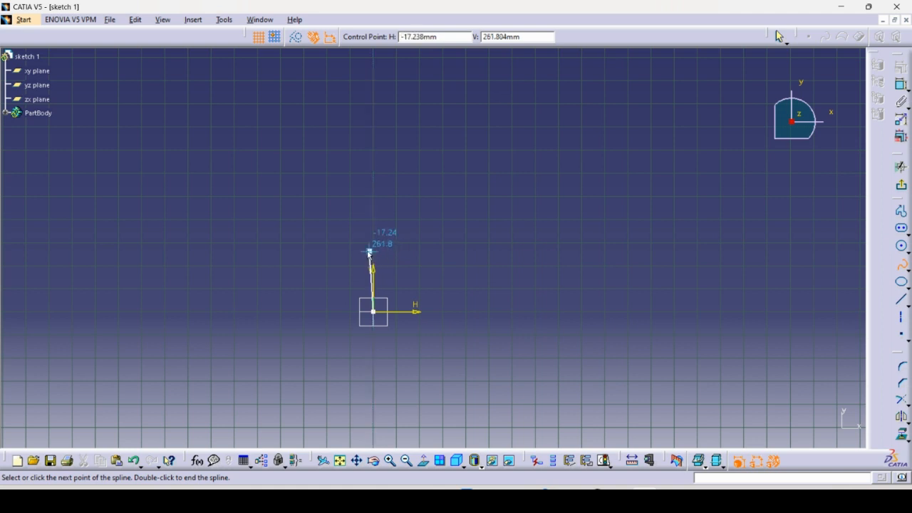
pyautogui.doubleClick(327, 268)
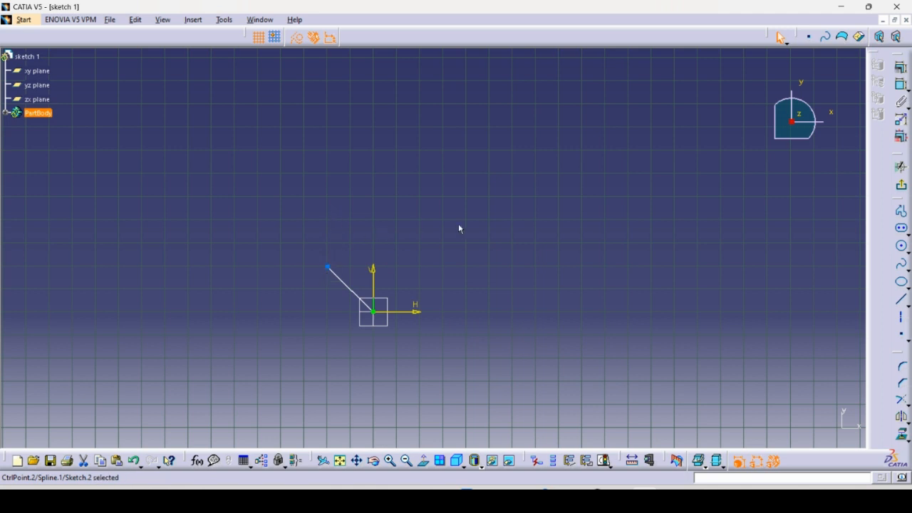
pyautogui.click(139, 463)
pyautogui.click(148, 458)
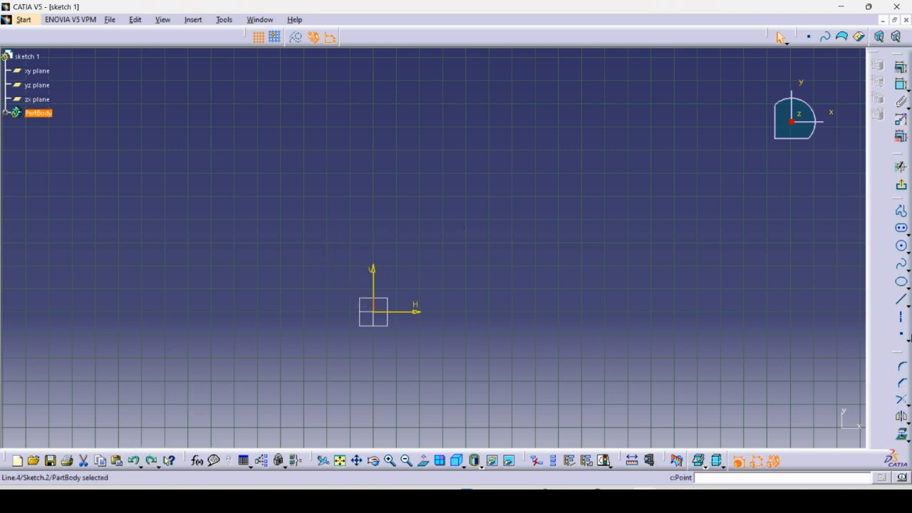
# Draw a spline with four control points, starting at the origin and rising into the quadrant between the positive H and V axes
pyautogui.click(902, 266)
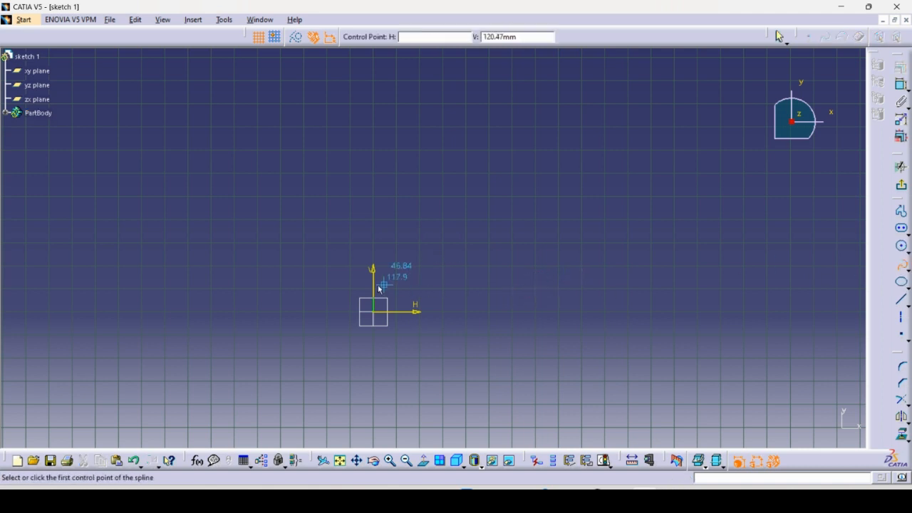
pyautogui.doubleClick(378, 311)
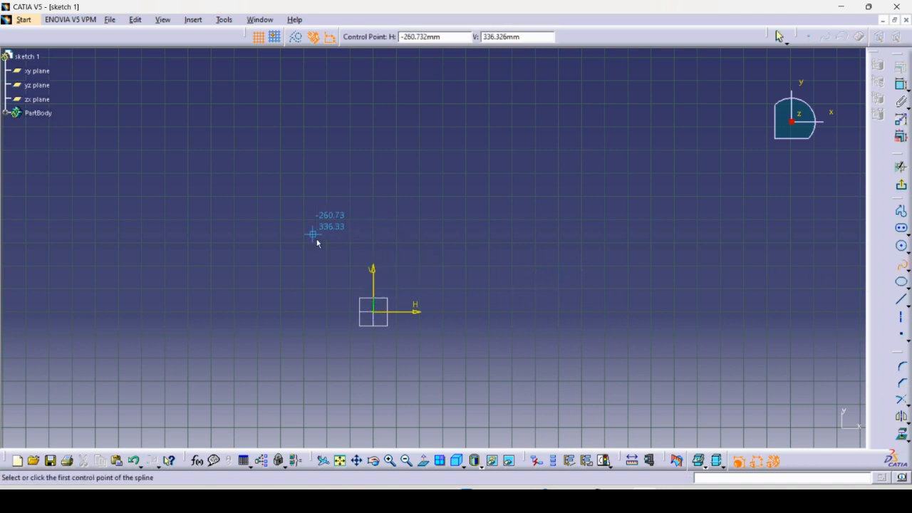
pyautogui.click(376, 313)
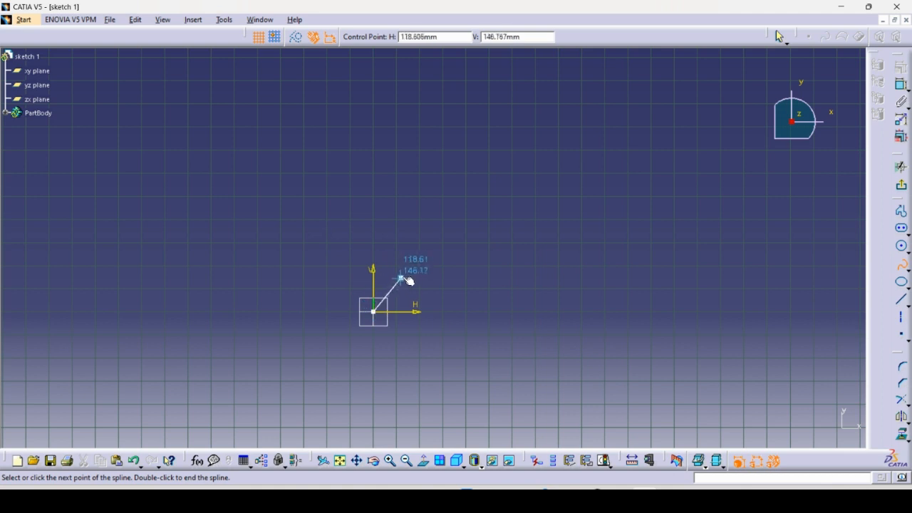
pyautogui.click(378, 234)
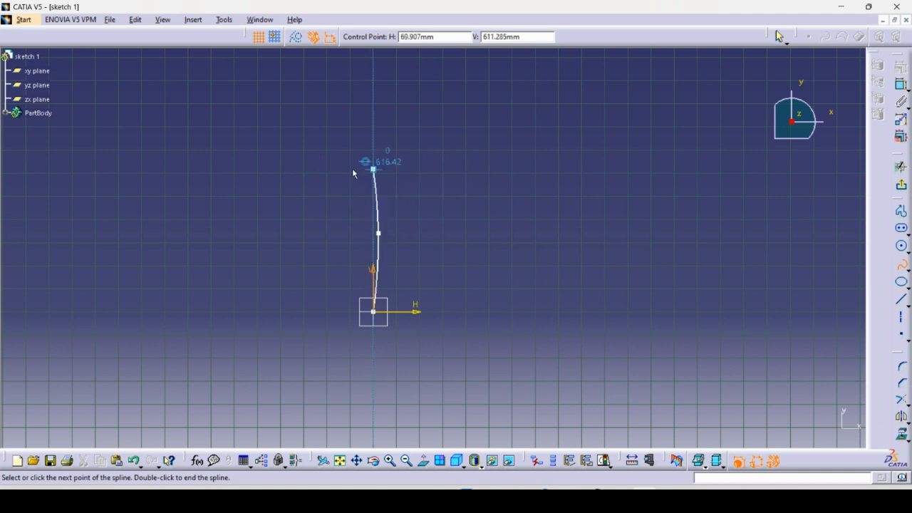
pyautogui.click(398, 207)
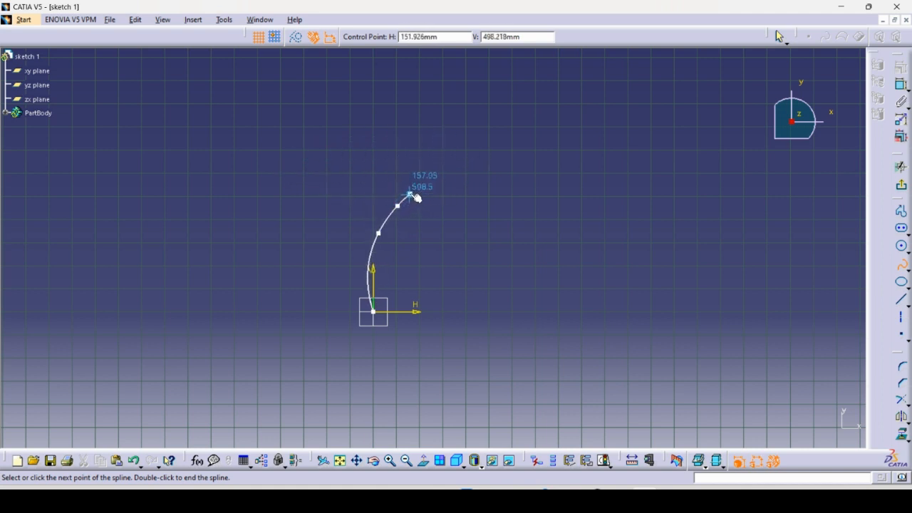
pyautogui.doubleClick(418, 180)
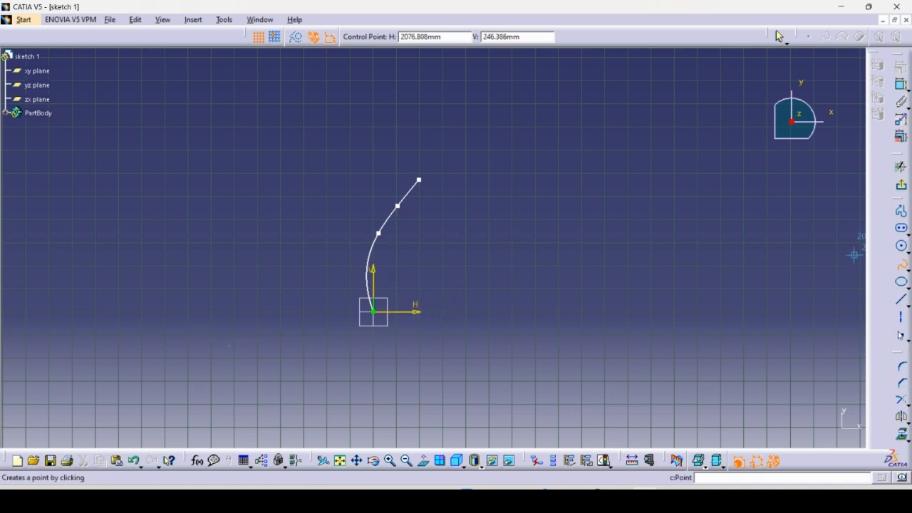
# Sketch an ellipse with a major radius of about 931 mm, nearly parallel to the H axis, enclosing the origin and the spline
pyautogui.click(909, 269)
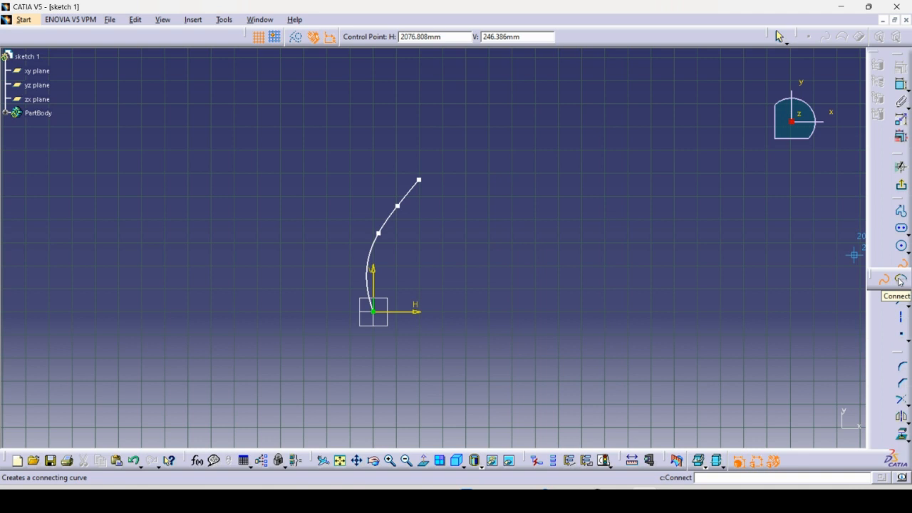
pyautogui.click(883, 280)
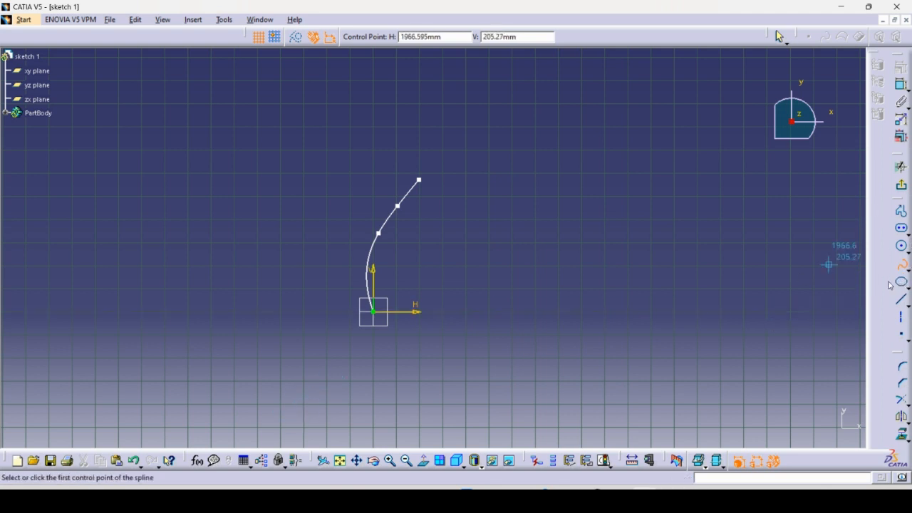
pyautogui.click(901, 283)
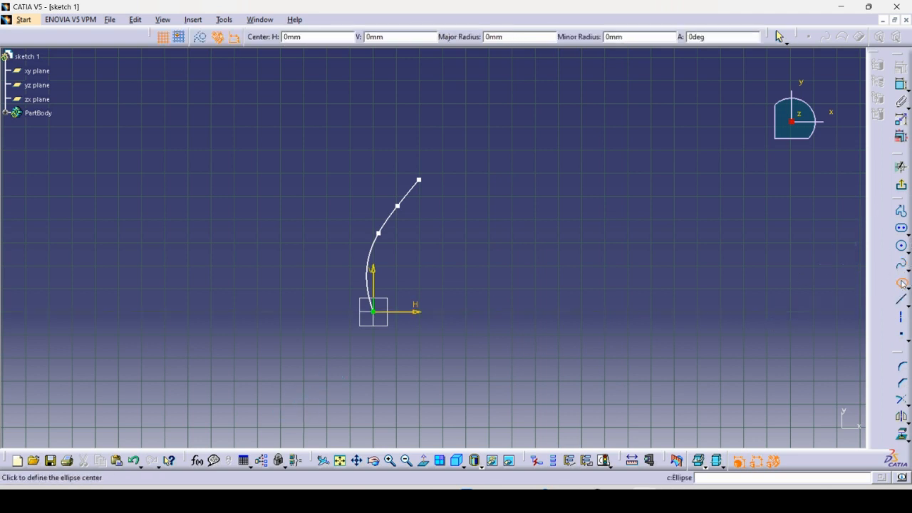
pyautogui.click(482, 276)
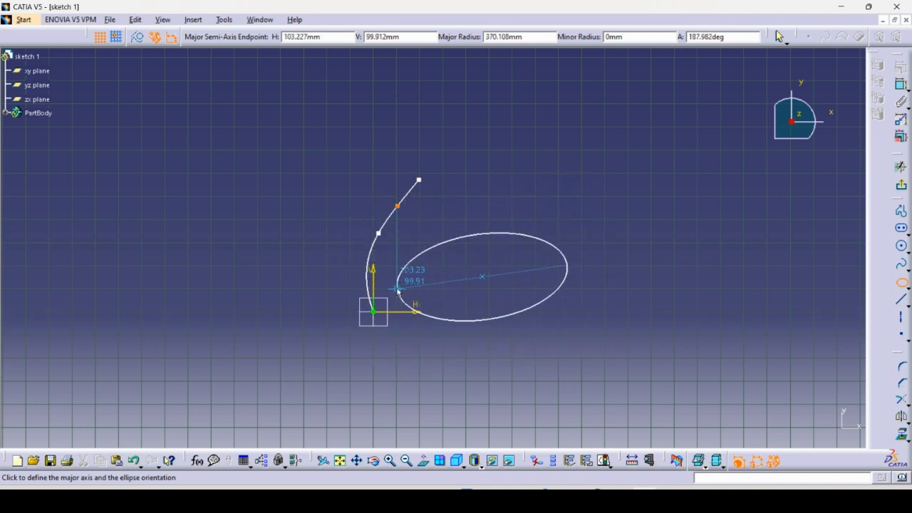
pyautogui.click(698, 282)
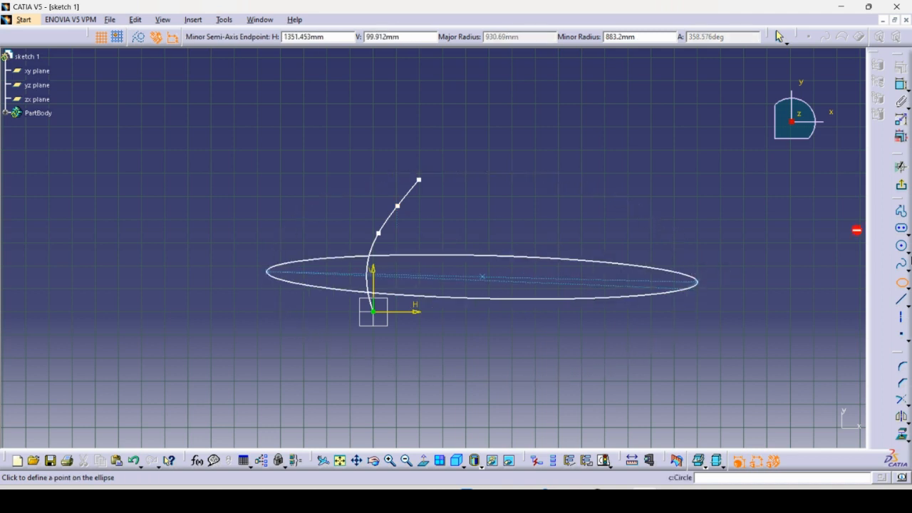
pyautogui.click(908, 287)
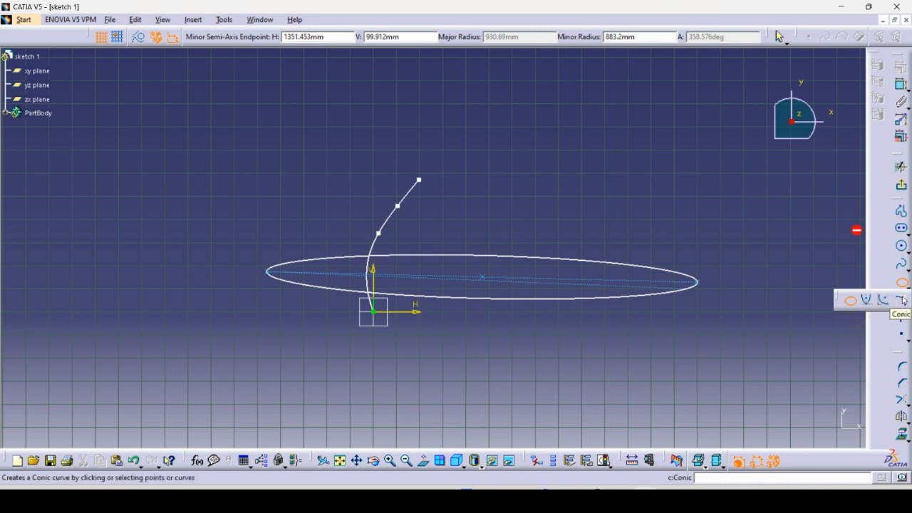
pyautogui.click(849, 300)
pyautogui.click(677, 219)
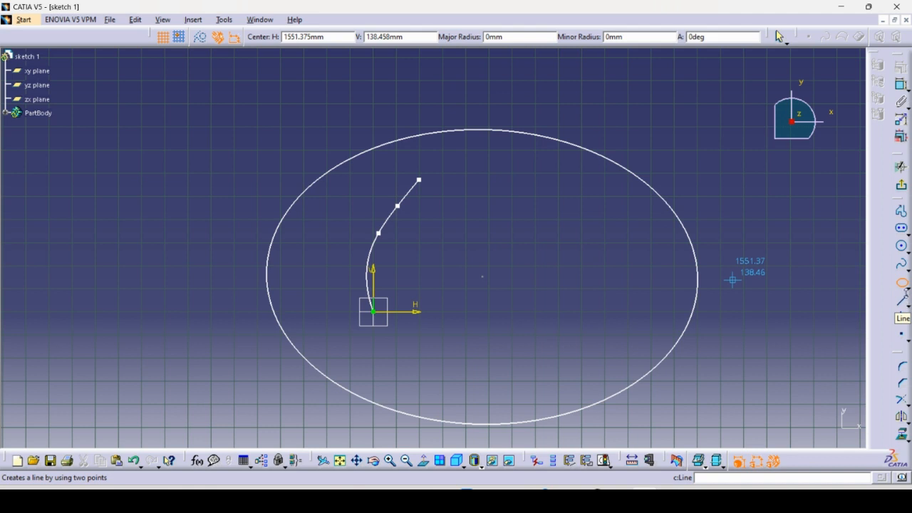
# Sketch a short inclined line inside the ellipse, rising away from the origin and passing close to the ellipse's centre
pyautogui.click(902, 302)
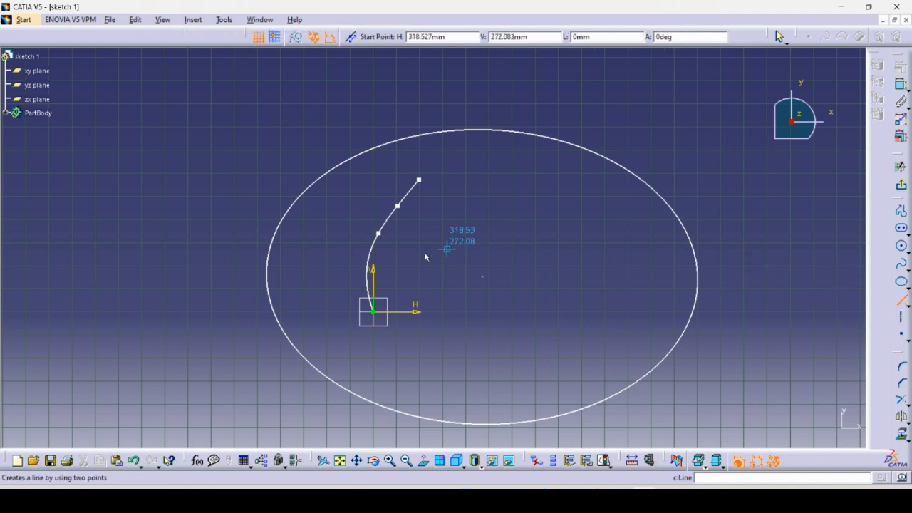
pyautogui.click(440, 297)
pyautogui.click(501, 257)
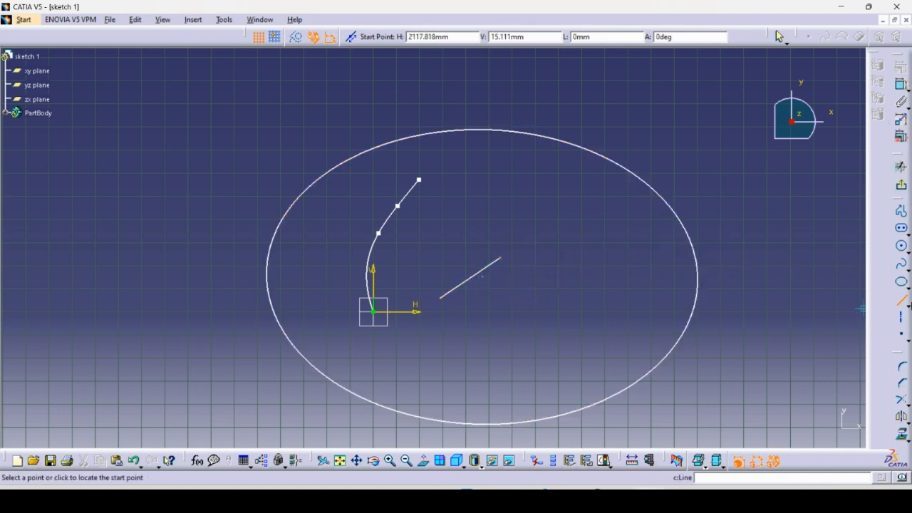
# Sketch a line normal to the ellipse from its uppermost point, extending inward to just above the inclined line
pyautogui.click(908, 304)
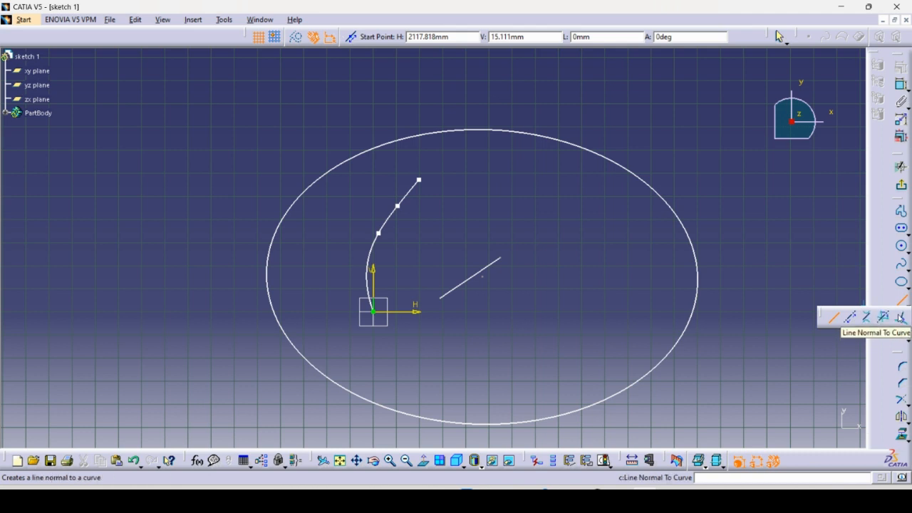
pyautogui.click(899, 318)
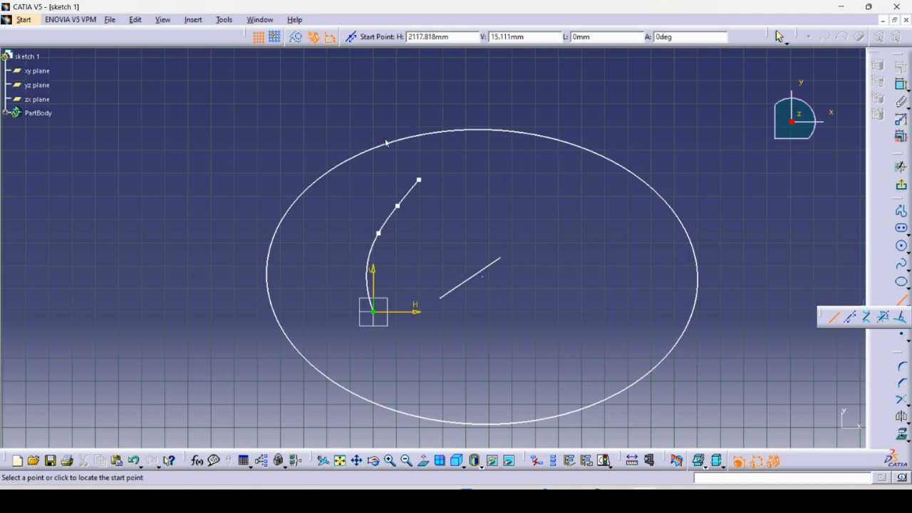
pyautogui.click(901, 318)
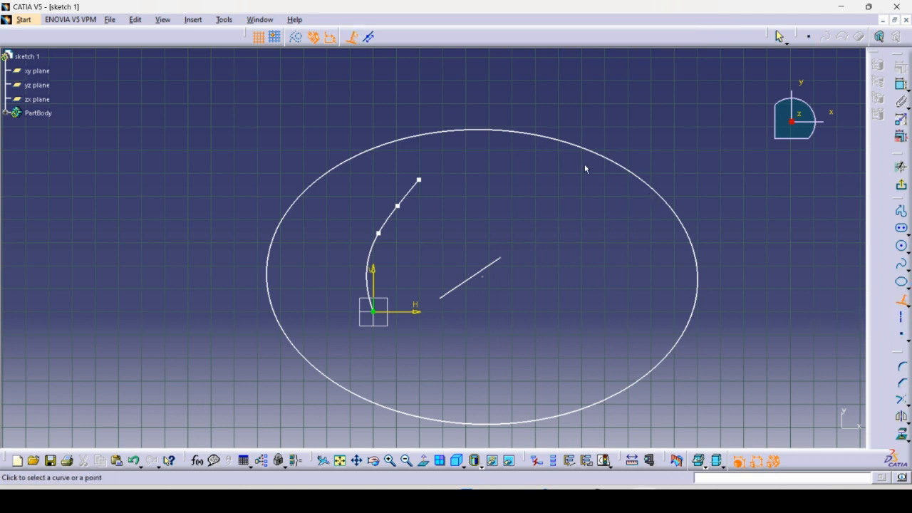
pyautogui.click(483, 131)
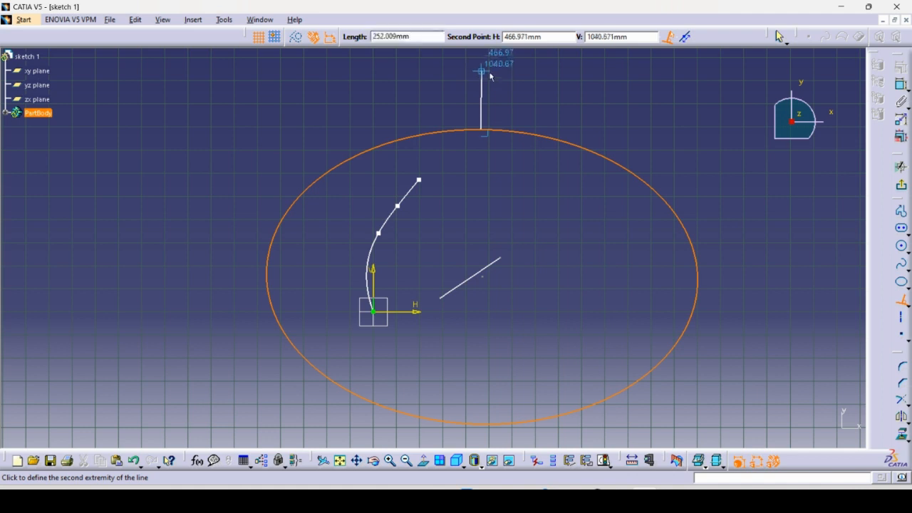
pyautogui.click(479, 246)
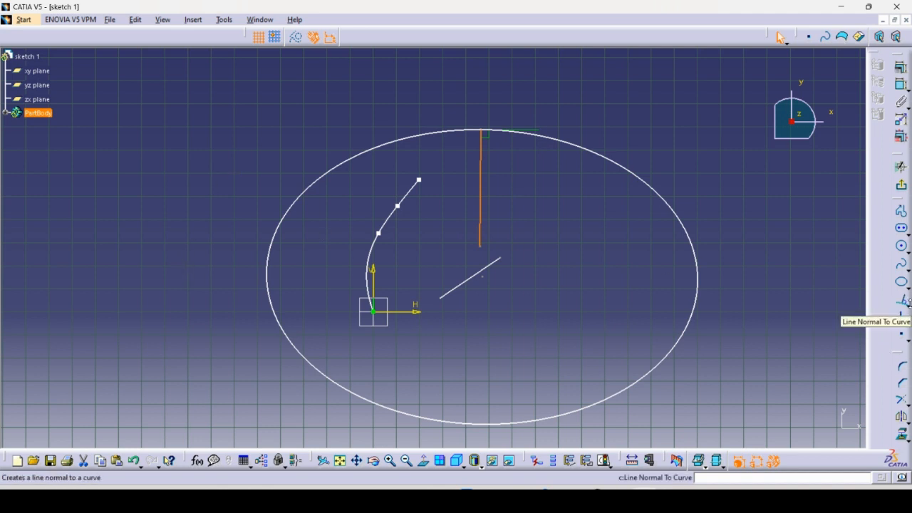
pyautogui.click(908, 303)
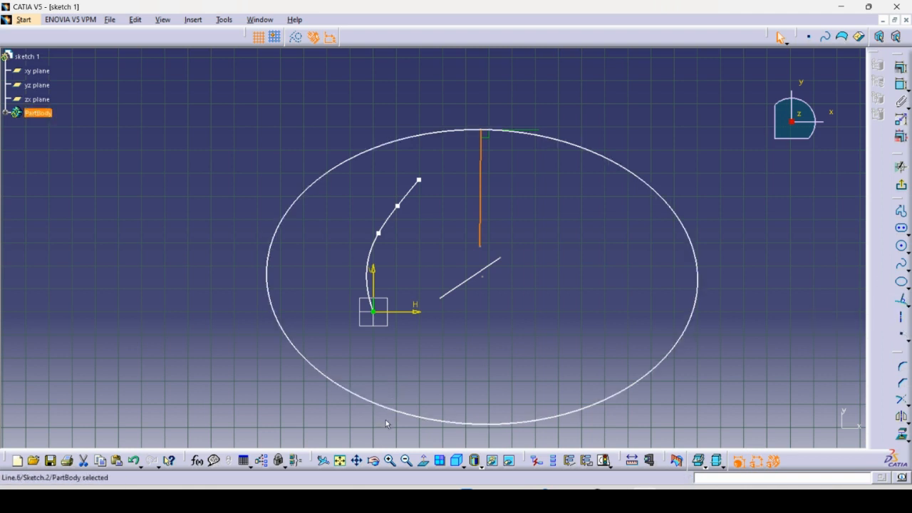
# Undo the normal line, the inclined line, the ellipse and the four-point spline to empty the sketch
pyautogui.click(136, 462)
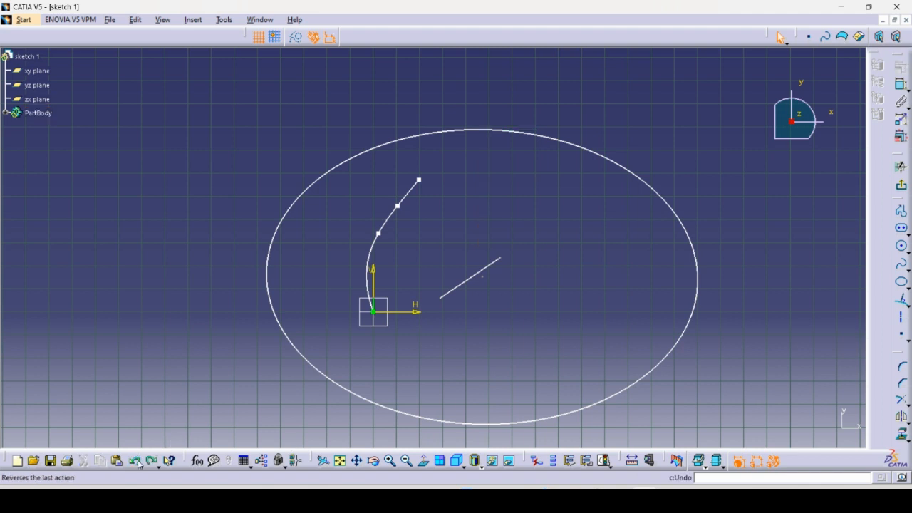
pyautogui.click(137, 461)
pyautogui.click(136, 461)
pyautogui.click(136, 462)
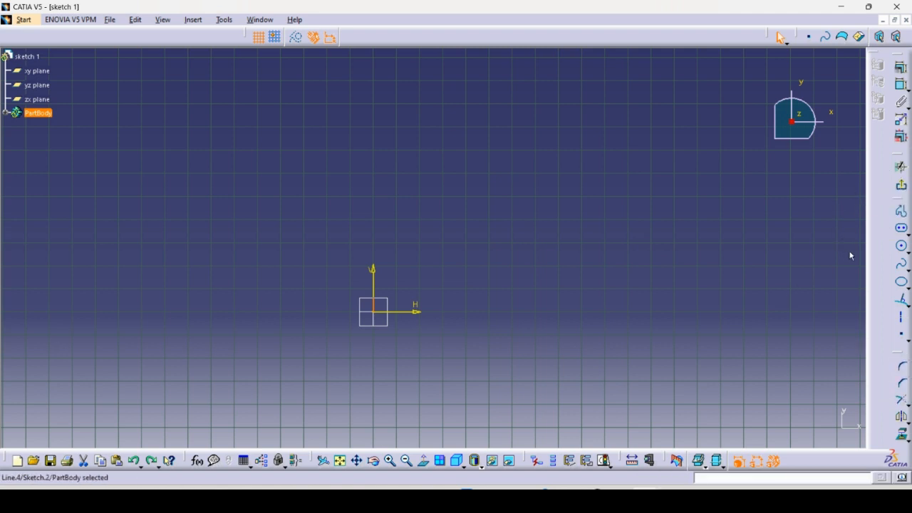
# Sketch an open profile of a horizontal line and a vertical line going down, with their corner at about H 1118 mm, V 498 mm
pyautogui.click(902, 211)
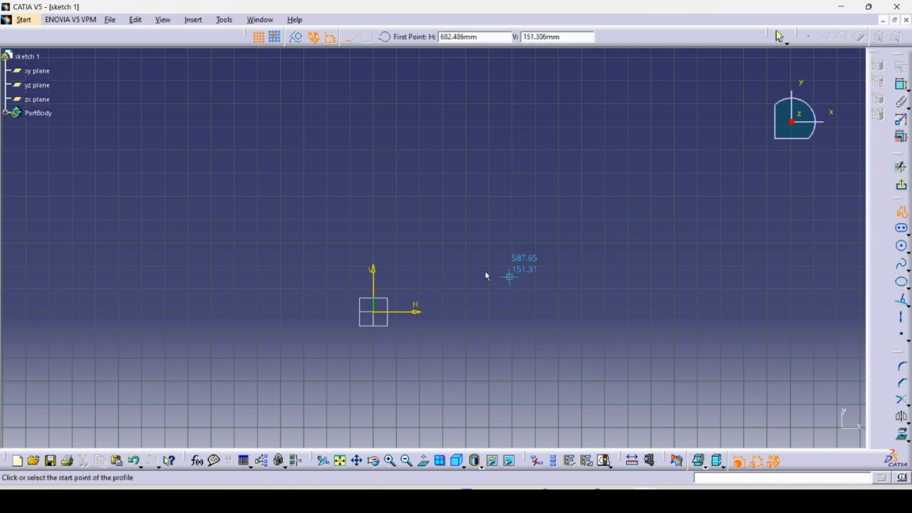
pyautogui.click(377, 196)
pyautogui.click(632, 196)
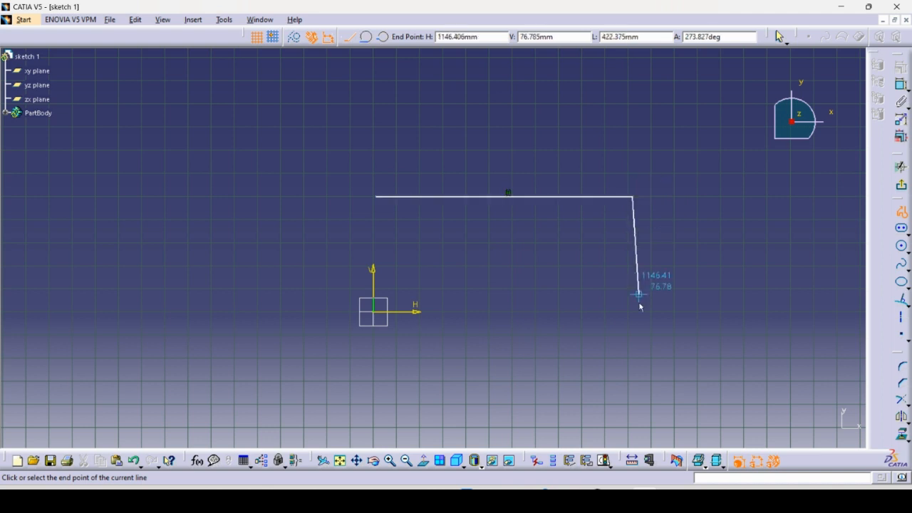
pyautogui.click(633, 393)
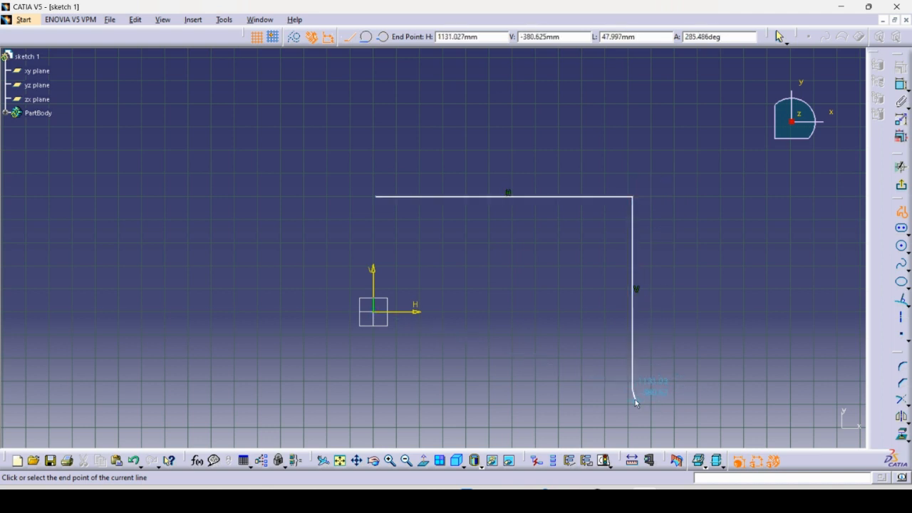
pyautogui.press('Escape')
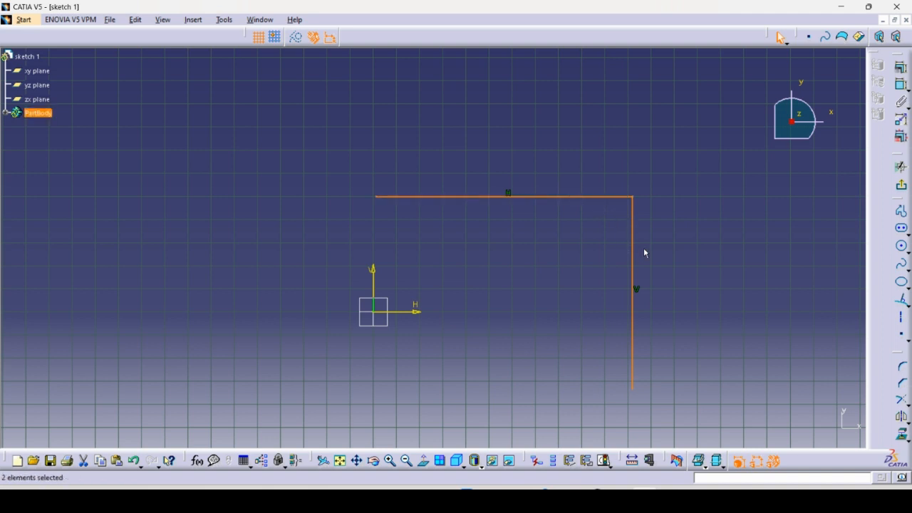
# Round the corner between the horizontal and vertical lines with the Corner tool and set its radius to 100 mm
pyautogui.click(901, 368)
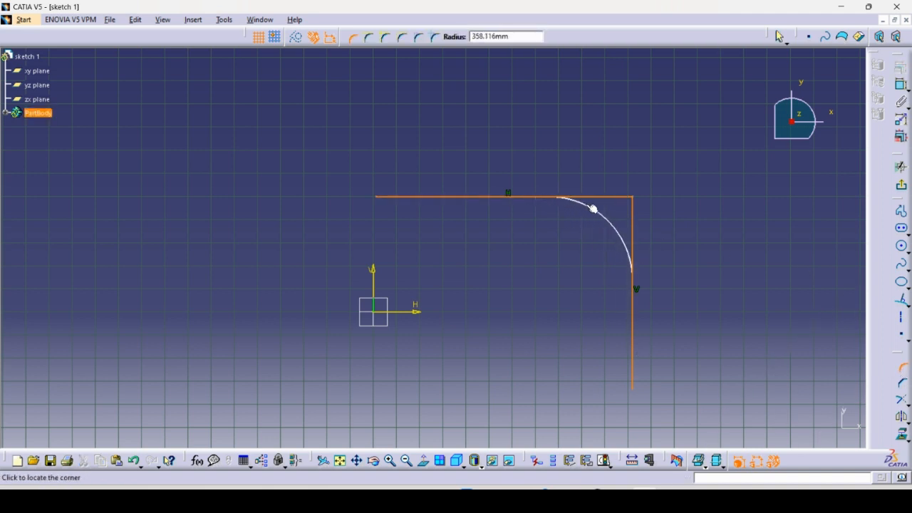
pyautogui.click(611, 215)
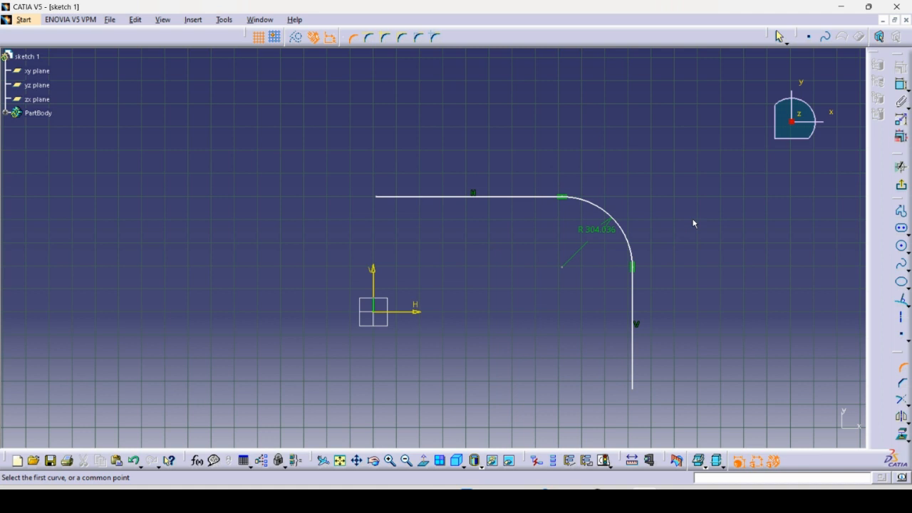
pyautogui.doubleClick(592, 235)
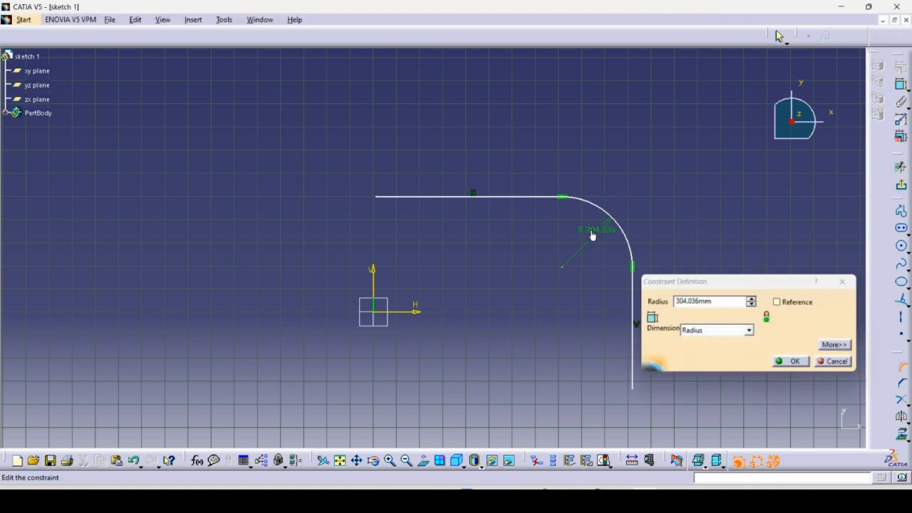
pyautogui.moveTo(688, 301); pyautogui.dragTo(673, 305)
pyautogui.doubleClick(718, 303)
pyautogui.click(719, 302)
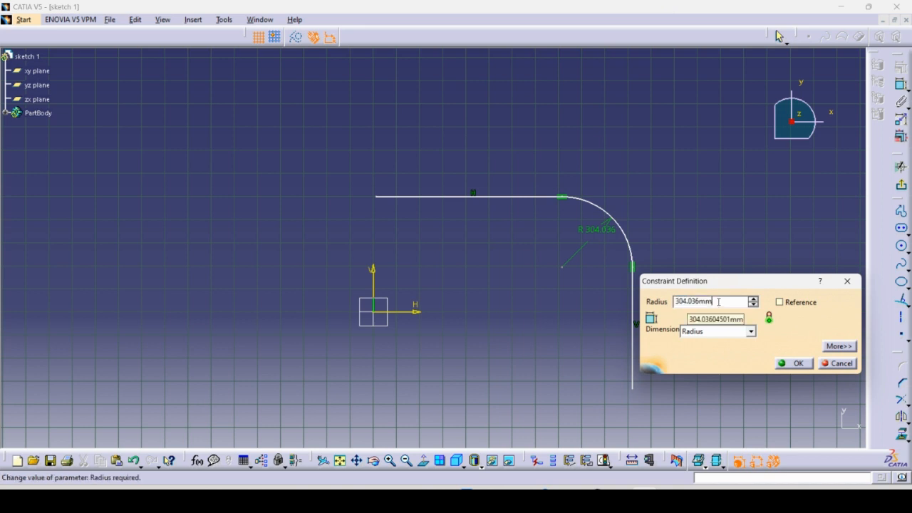
pyautogui.doubleClick(719, 302)
pyautogui.write('100')
pyautogui.press('Return')
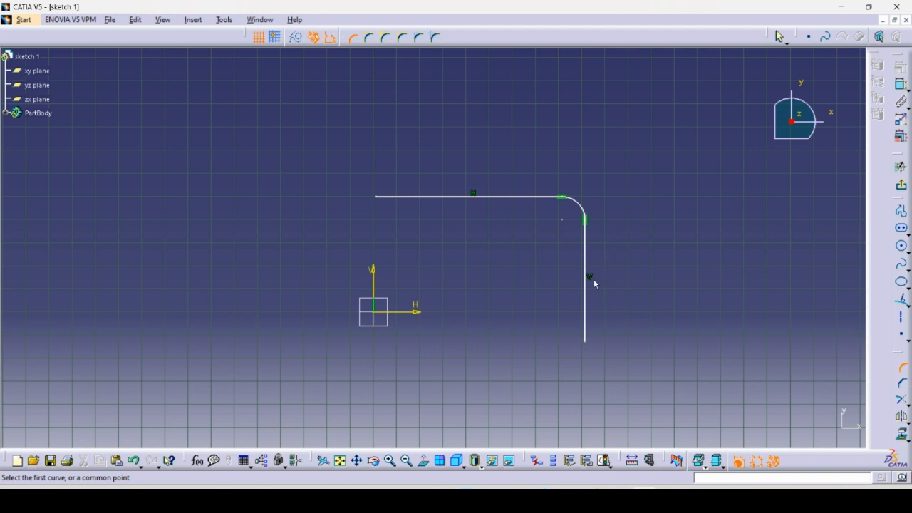
# Undo the radius change and the rounded corner to restore the sharp corner between the two lines
pyautogui.click(902, 385)
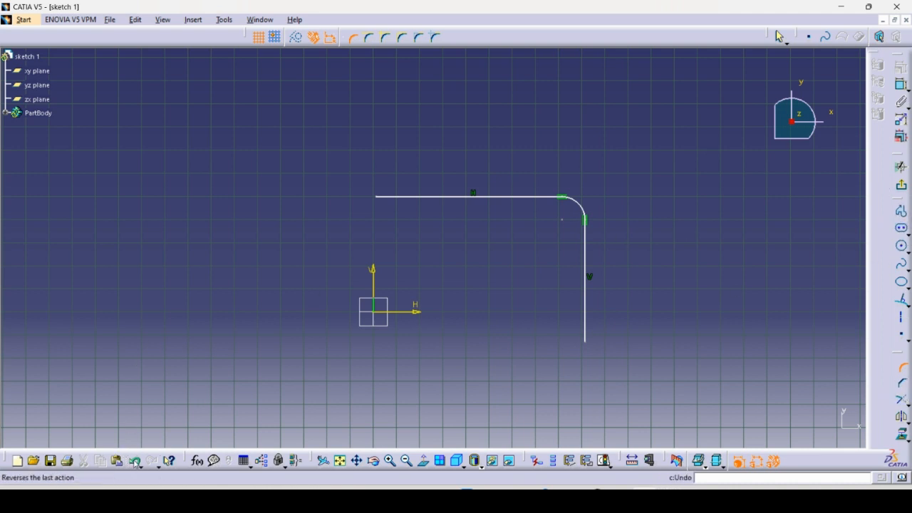
pyautogui.click(135, 461)
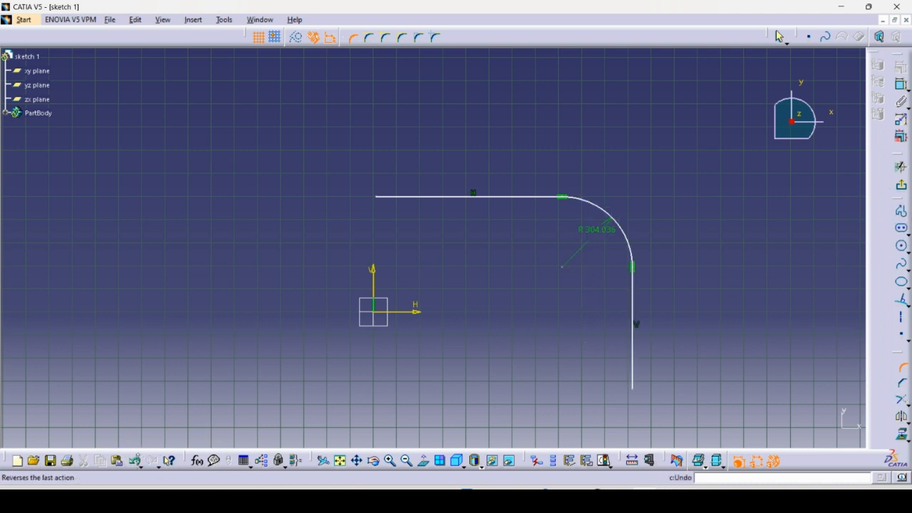
pyautogui.click(151, 461)
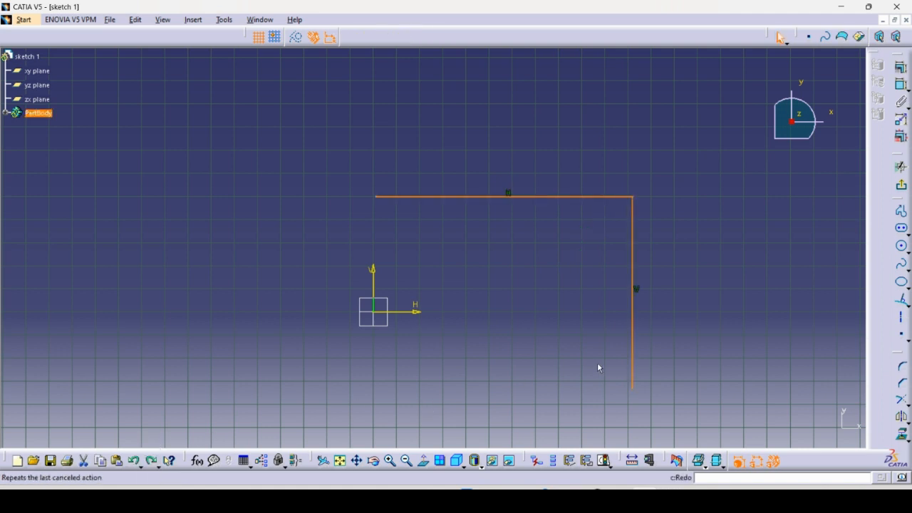
# Chamfer the corner between the horizontal and vertical lines at 45 degrees, with a chamfer length of about 199 mm
pyautogui.click(901, 383)
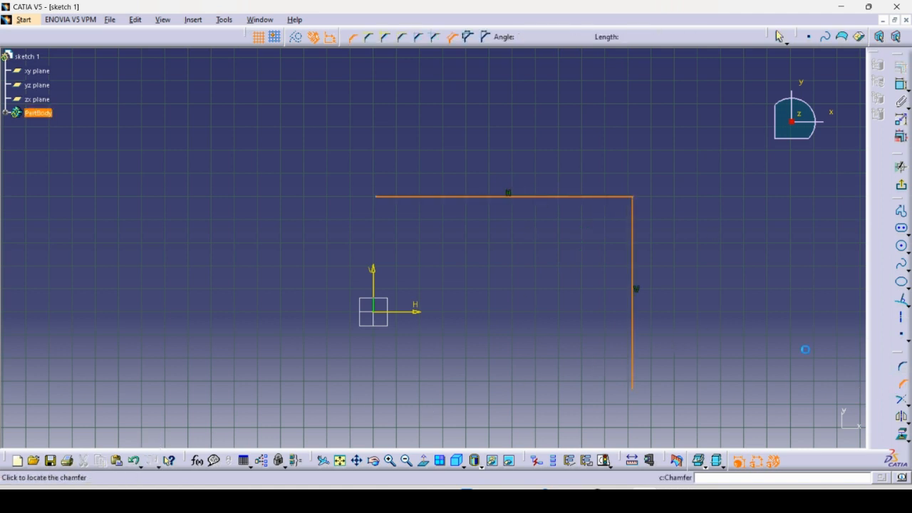
pyautogui.doubleClick(607, 203)
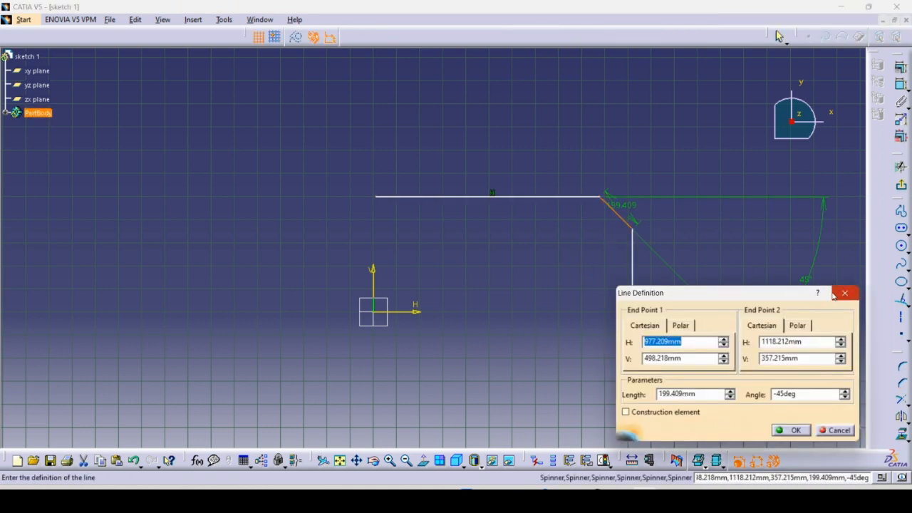
pyautogui.moveTo(651, 290); pyautogui.dragTo(301, 250)
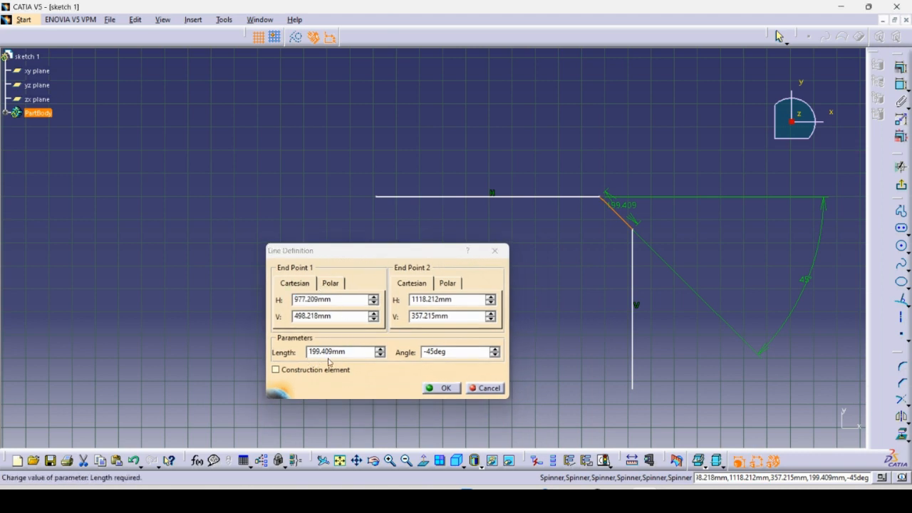
pyautogui.click(494, 251)
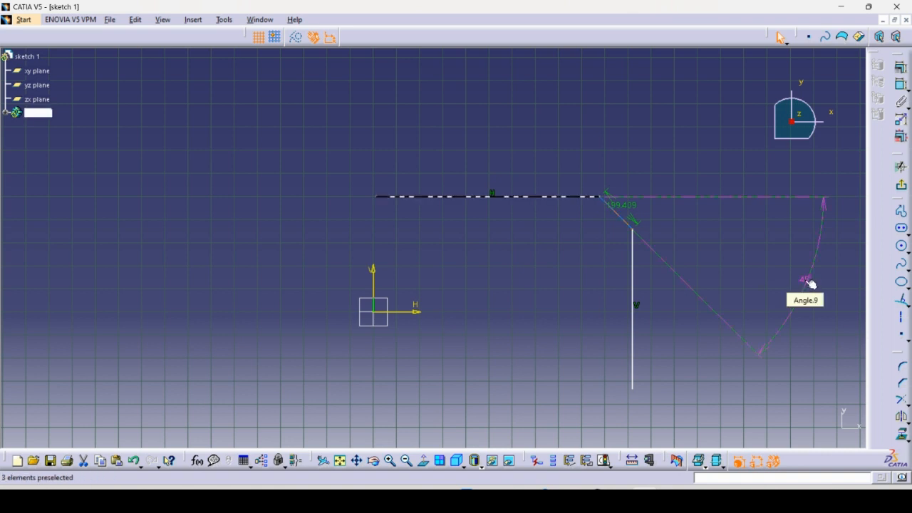
# Set the chamfer's length to 250 mm
pyautogui.doubleClick(625, 211)
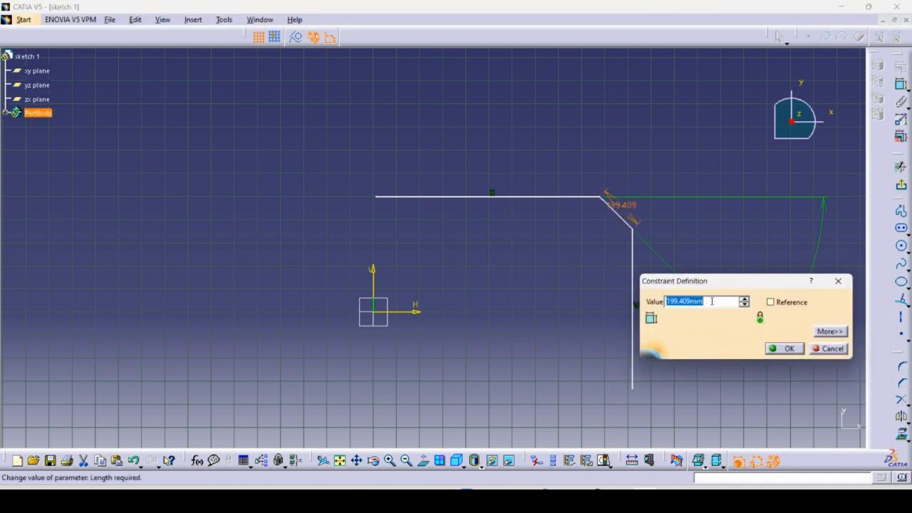
pyautogui.write('250')
pyautogui.press('Return')
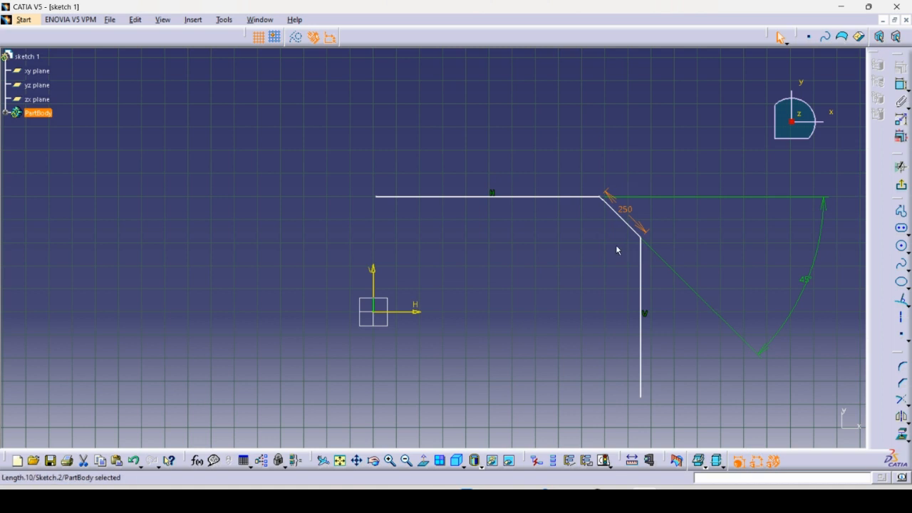
# Set the chamfer's angle to 50 degrees
pyautogui.doubleClick(807, 280)
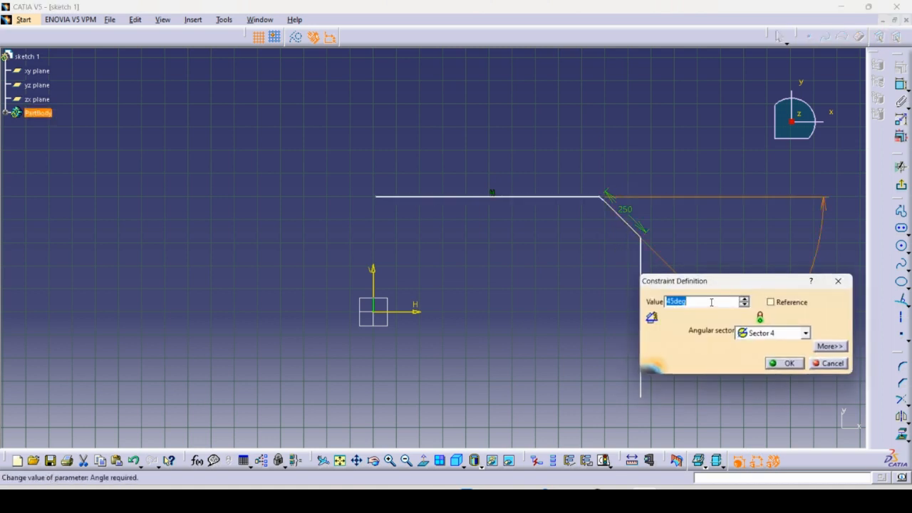
pyautogui.write('50')
pyautogui.press('Return')
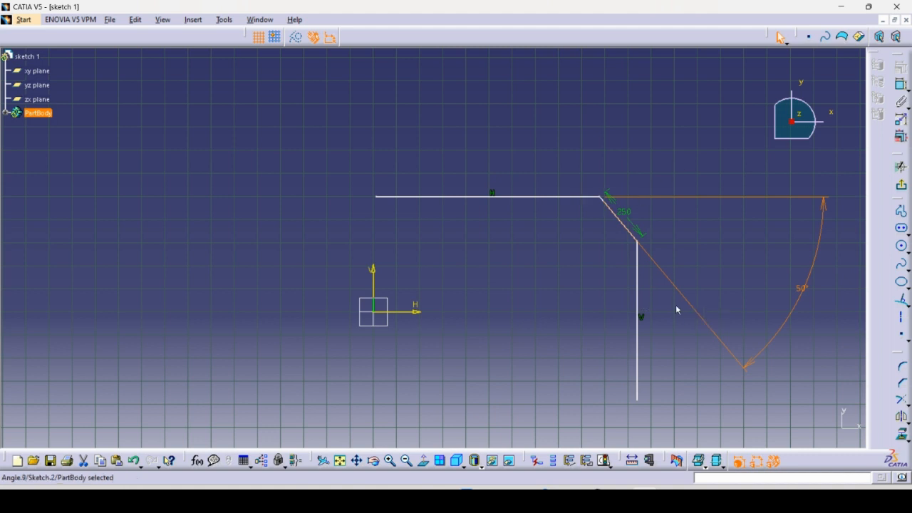
# Undo the chamfer's angle change, the chamfer and the two lines until the sketch is empty
pyautogui.click(134, 463)
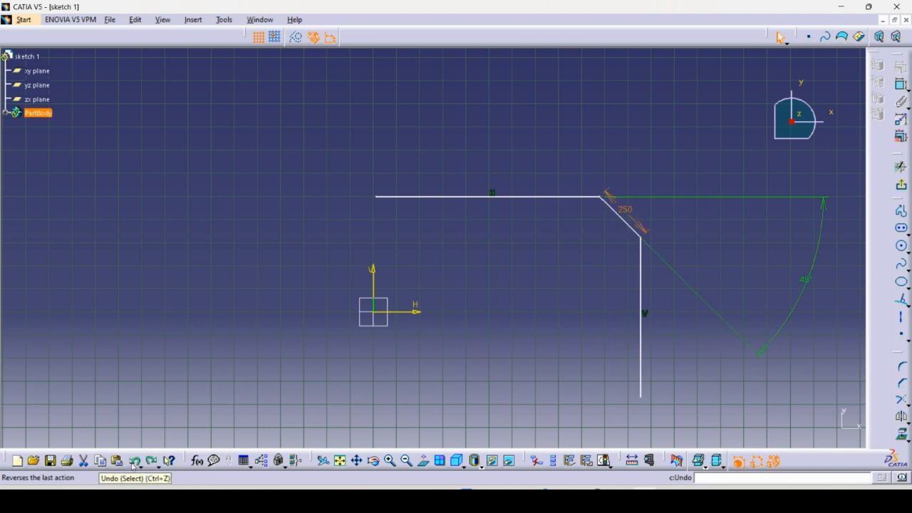
pyautogui.click(134, 462)
pyautogui.click(134, 462)
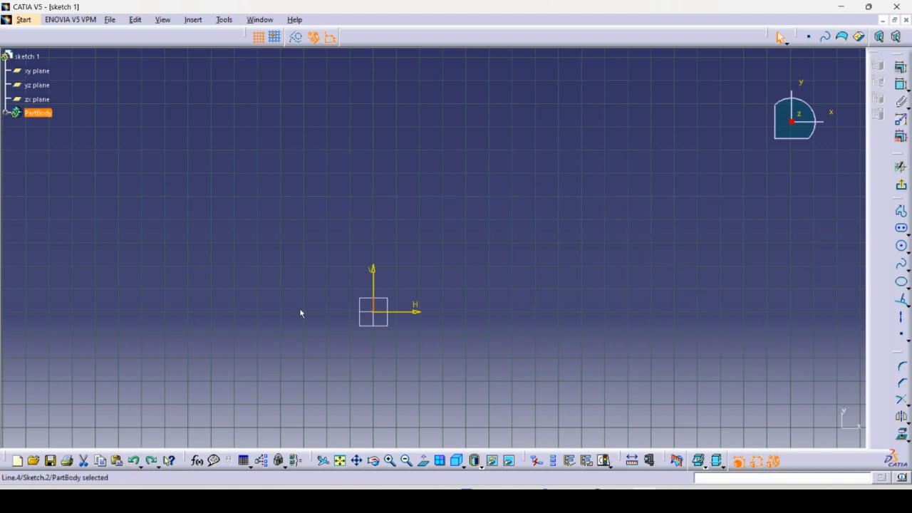
# Sketch a circle centred on the origin with a radius of about 520 mm
pyautogui.click(901, 401)
pyautogui.click(901, 247)
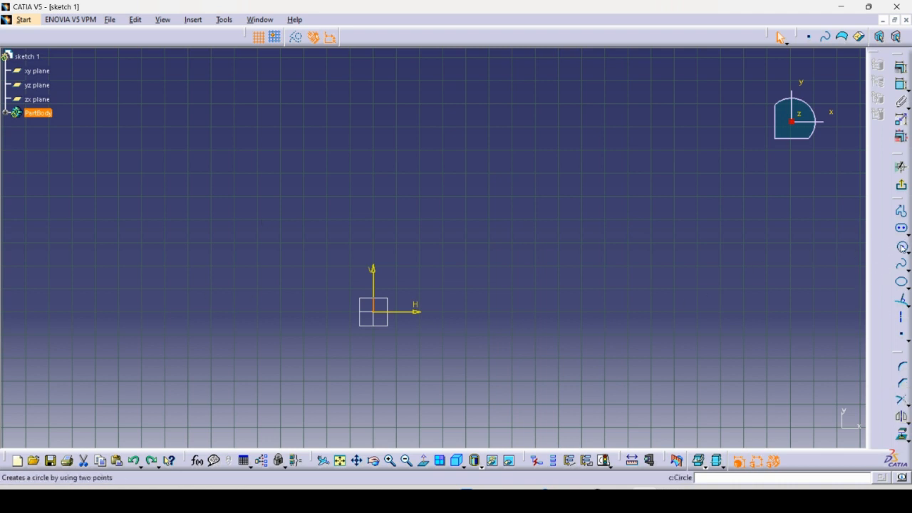
pyautogui.click(902, 247)
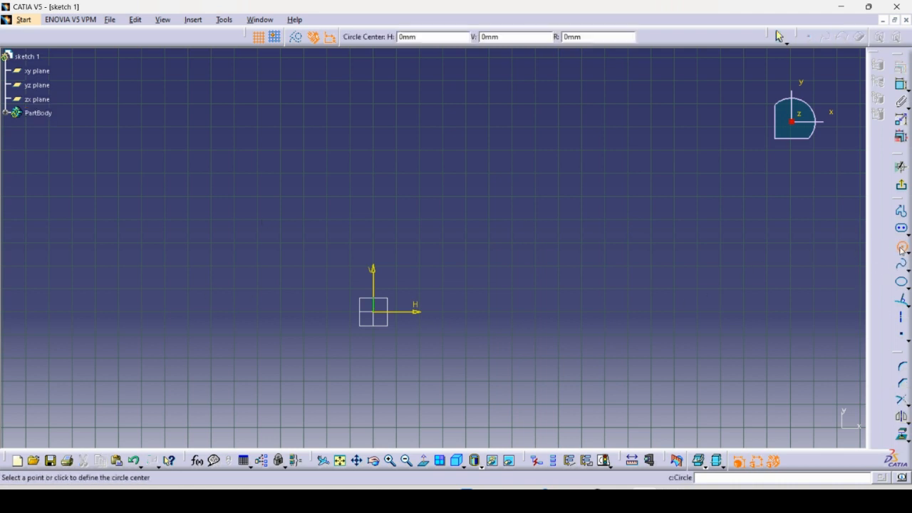
pyautogui.click(374, 311)
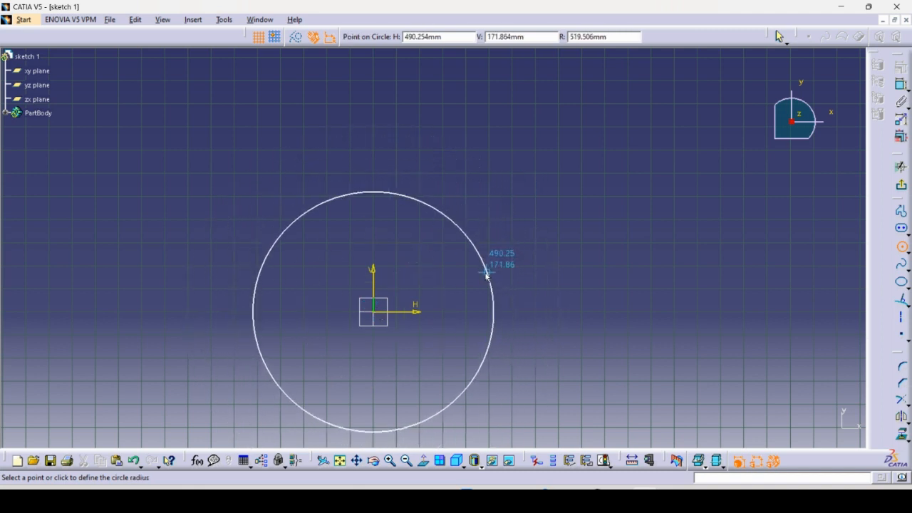
pyautogui.click(488, 265)
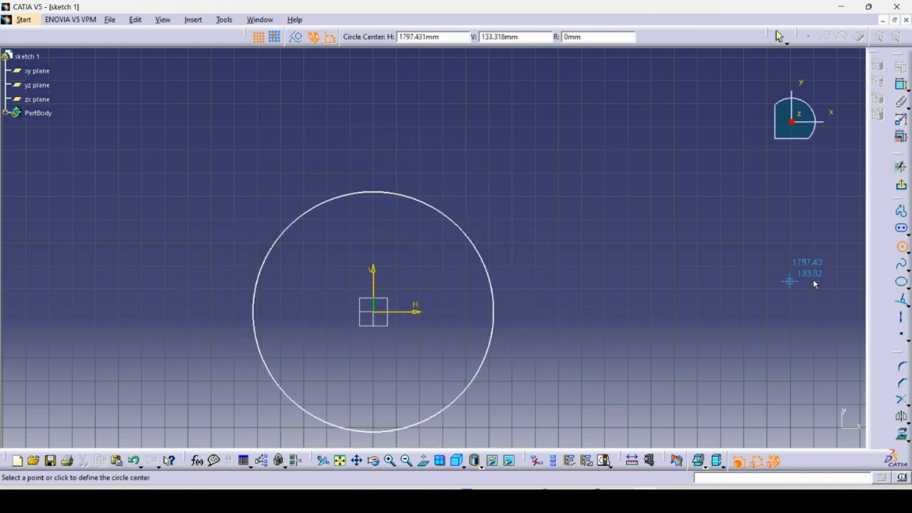
# Draw a horizontal line through the origin across the full width of the circle as its diameter
pyautogui.click(902, 306)
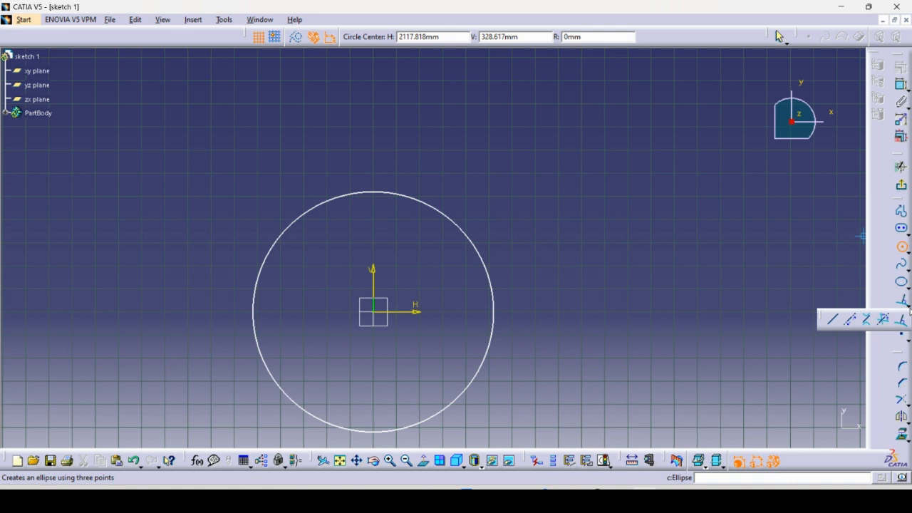
pyautogui.click(832, 318)
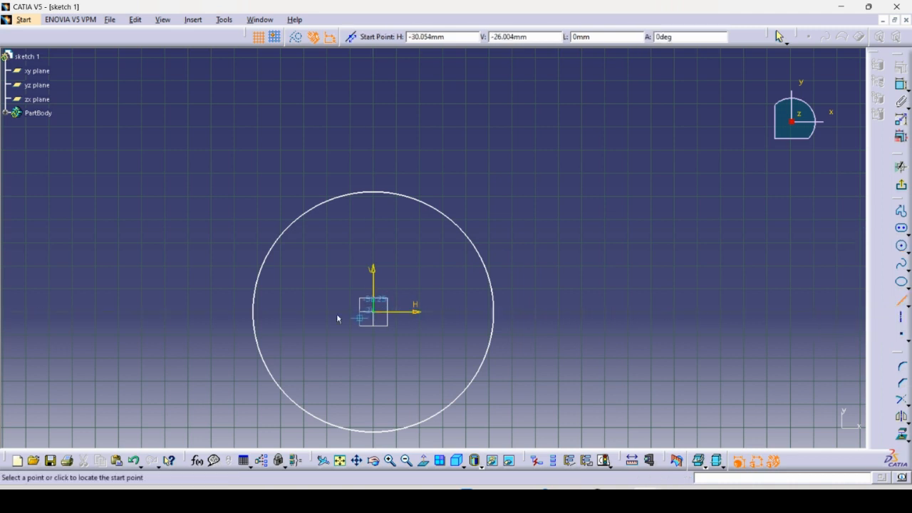
pyautogui.click(253, 311)
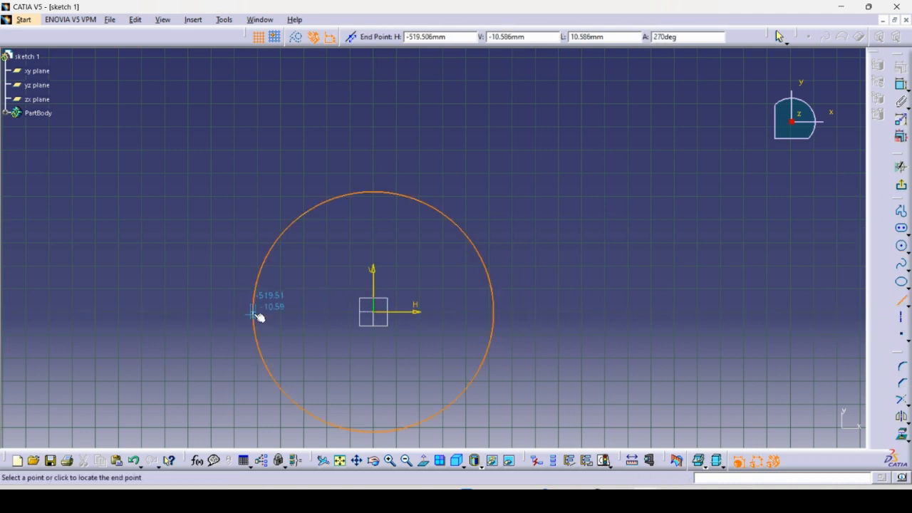
pyautogui.click(493, 312)
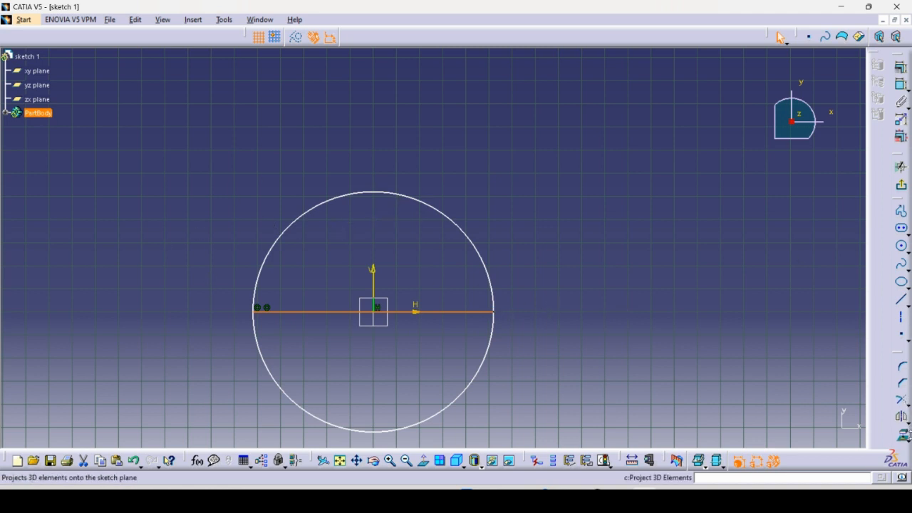
# Remove the half of the circle above the diameter line with Quick Trim
pyautogui.click(907, 422)
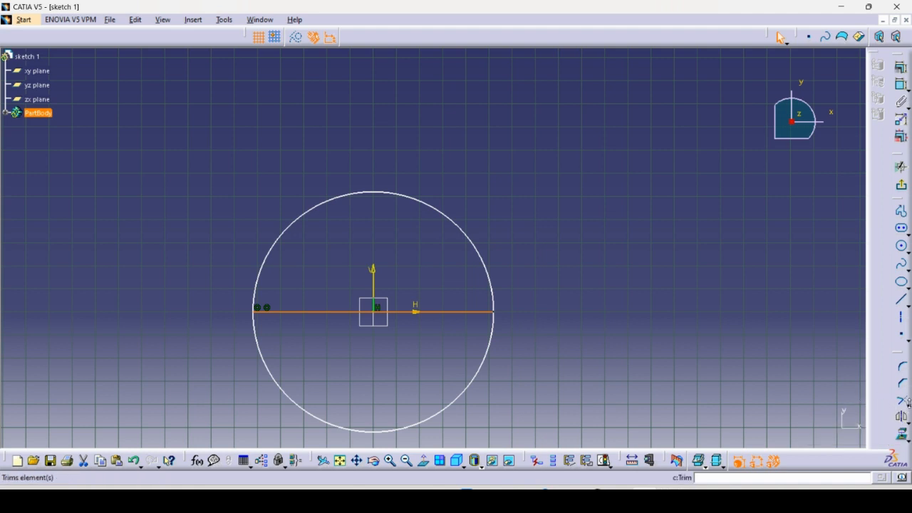
pyautogui.click(909, 405)
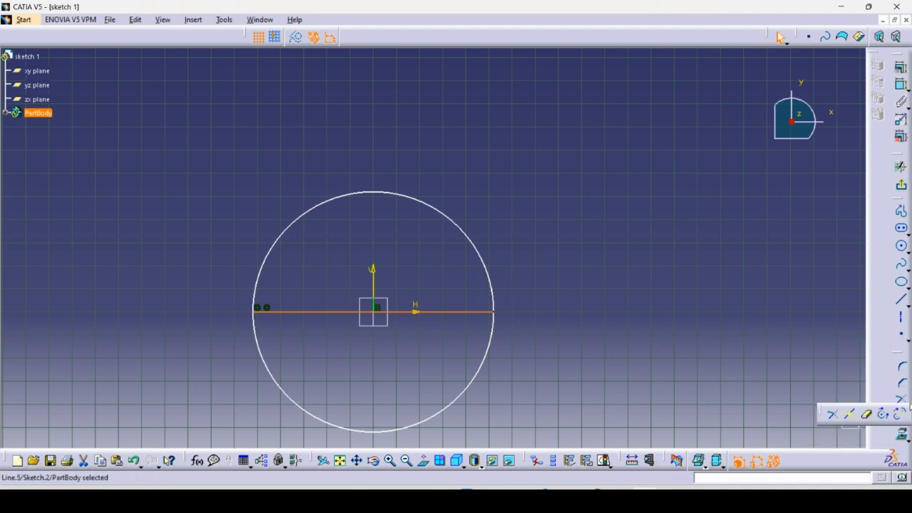
pyautogui.click(868, 415)
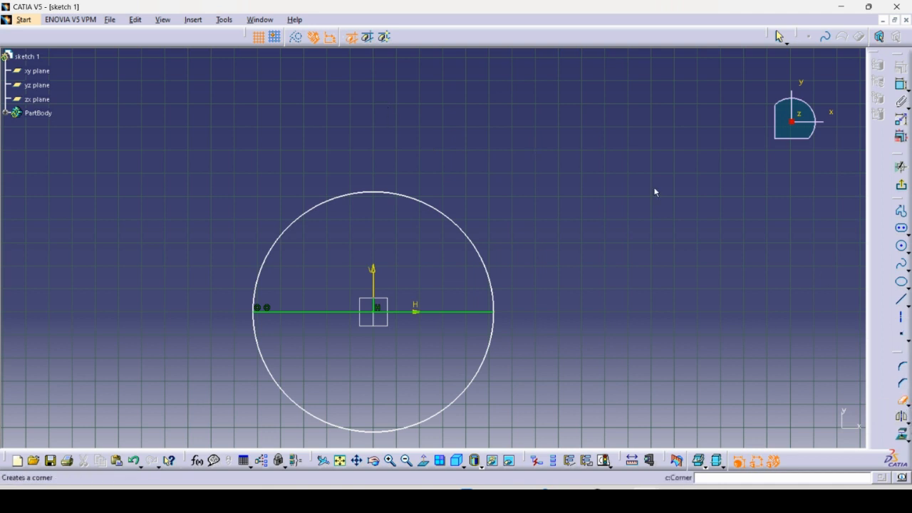
pyautogui.click(389, 193)
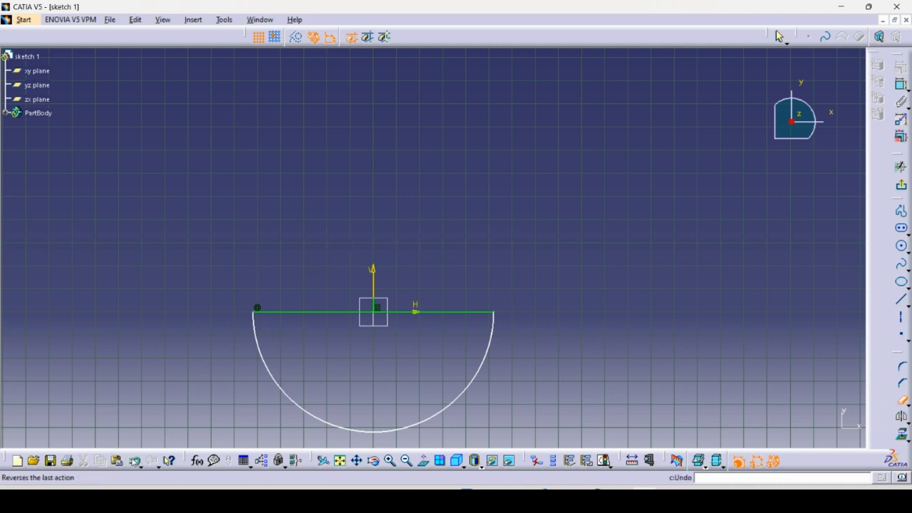
# Undo the trim to restore the full circle, and remove its upper half again
pyautogui.click(133, 461)
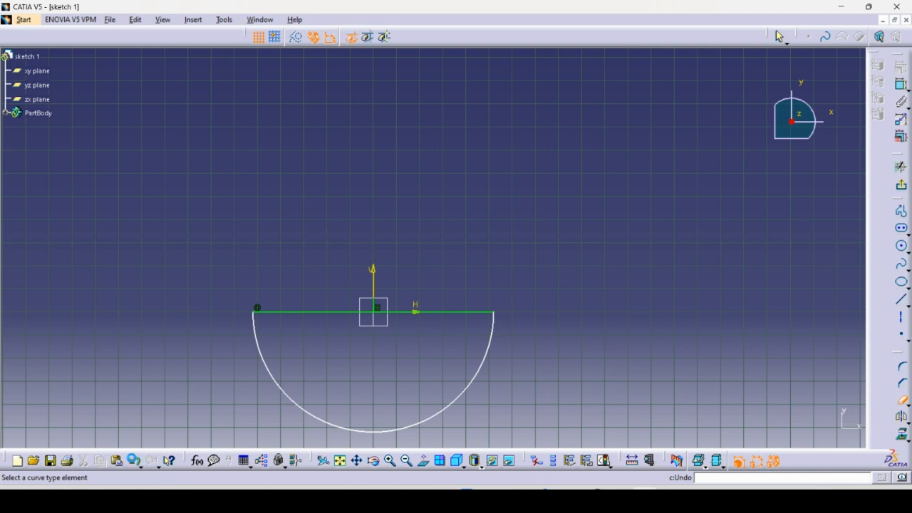
pyautogui.click(135, 462)
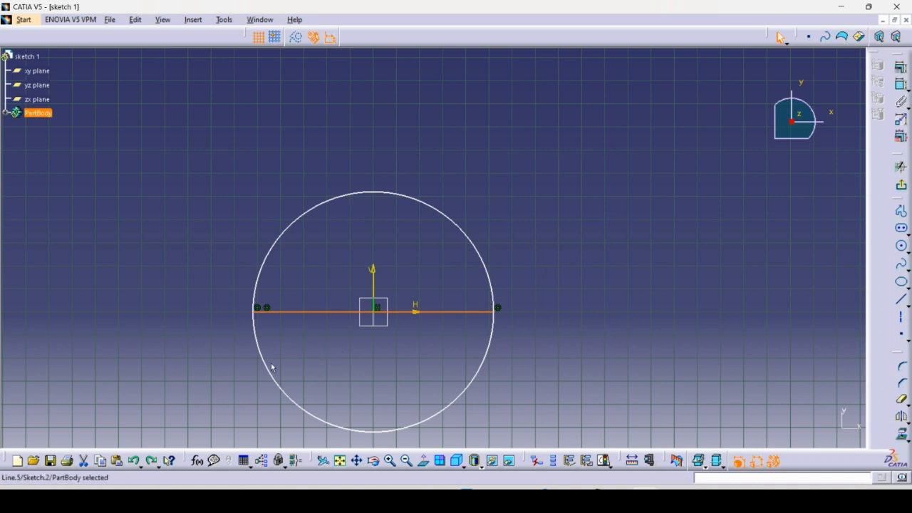
pyautogui.click(133, 461)
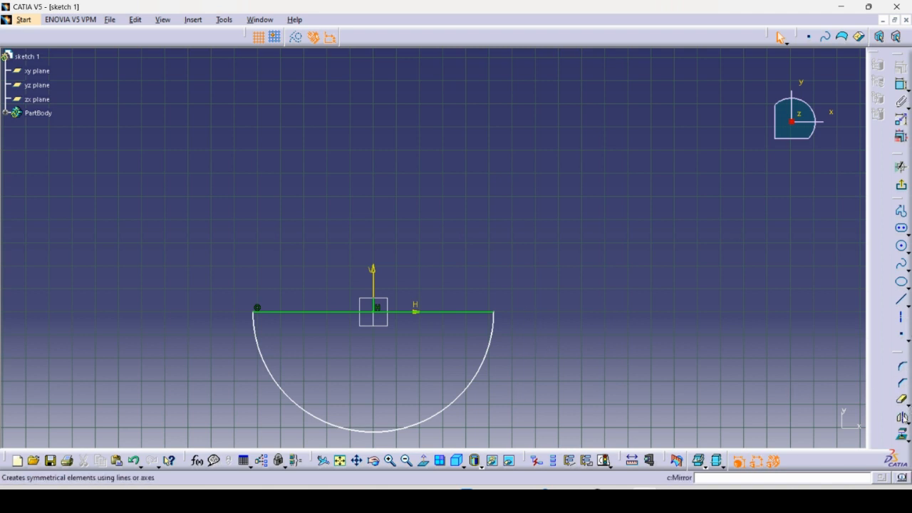
pyautogui.click(902, 418)
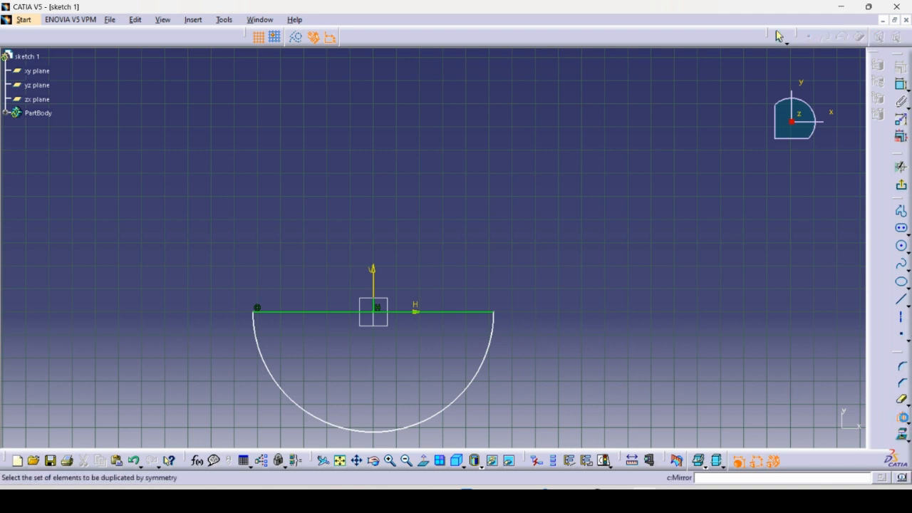
pyautogui.click(400, 312)
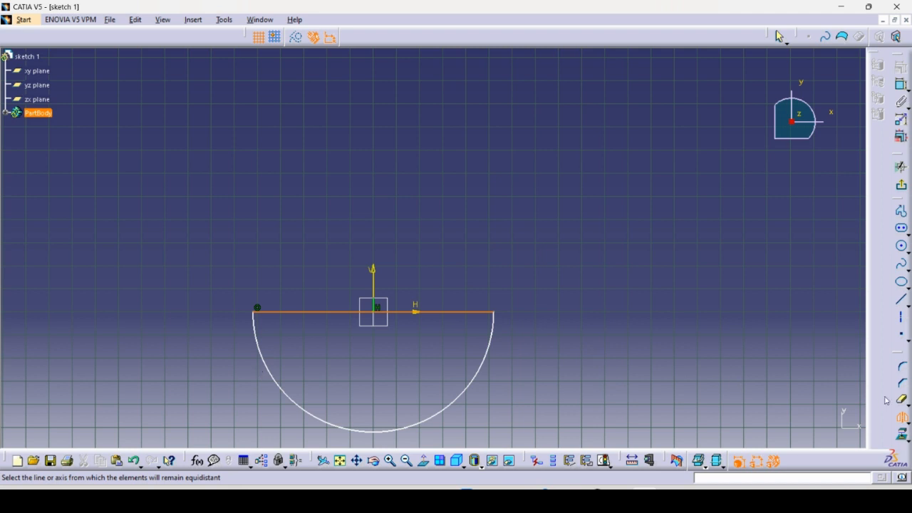
pyautogui.click(900, 418)
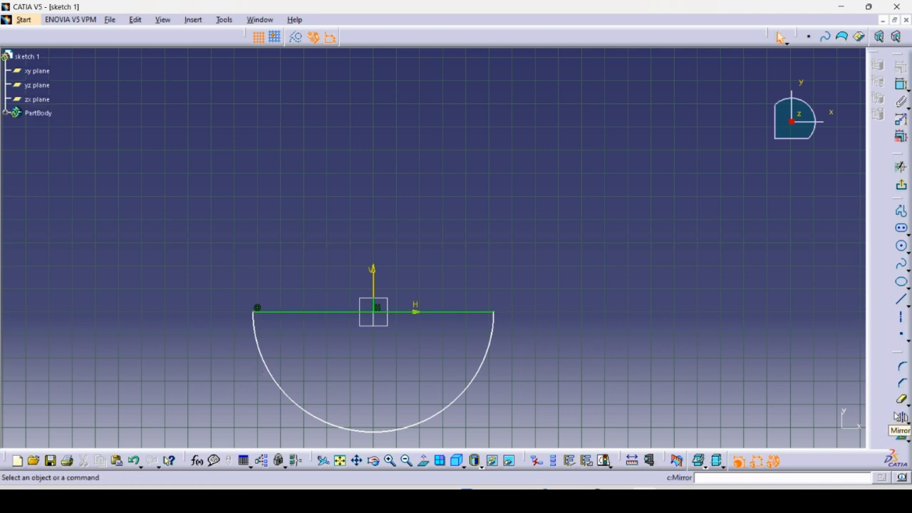
# Mirror the lower half-circle arc about the horizontal diameter line
pyautogui.click(900, 417)
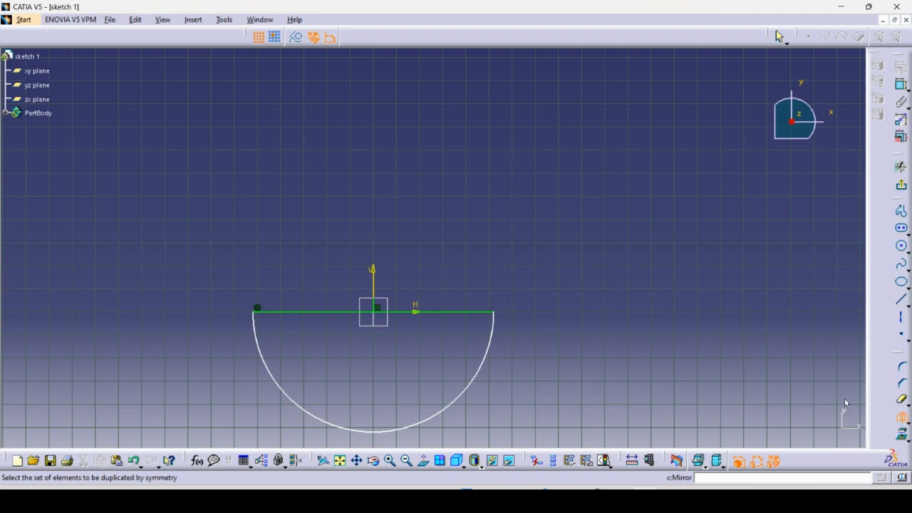
pyautogui.click(472, 379)
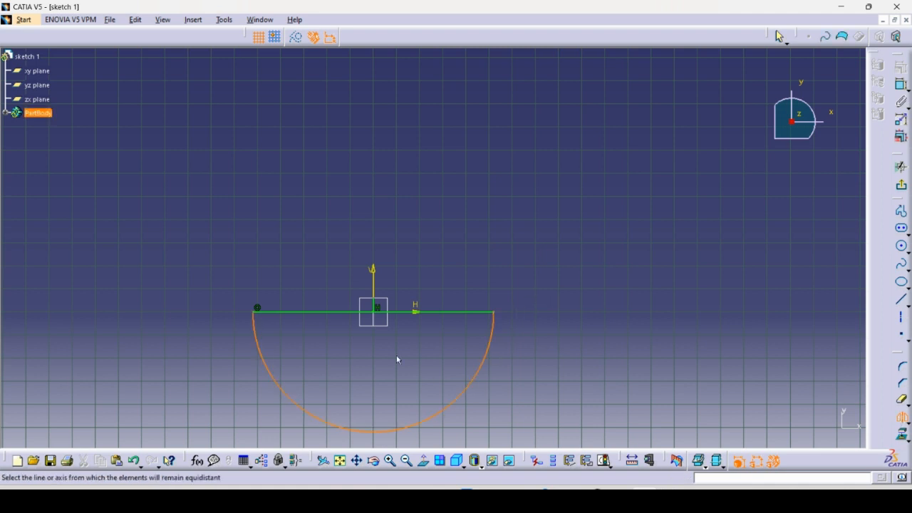
pyautogui.click(404, 313)
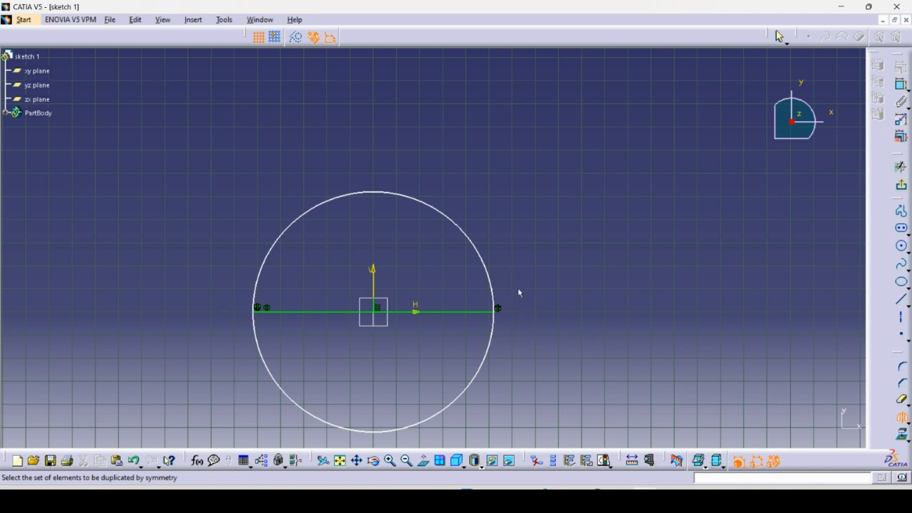
# Undo the mirror and the earlier sketch geometry, and redo the older actions until the sketch is empty
pyautogui.click(134, 461)
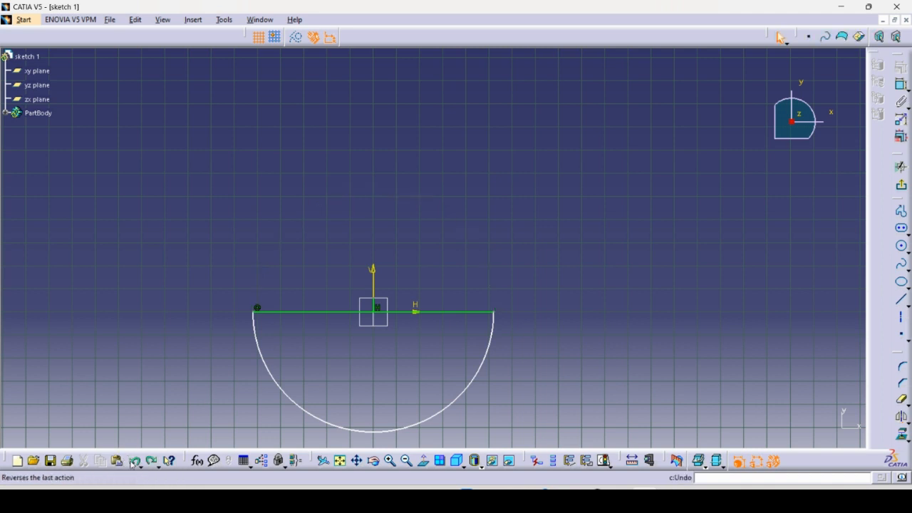
pyautogui.click(134, 462)
pyautogui.click(135, 461)
pyautogui.click(135, 462)
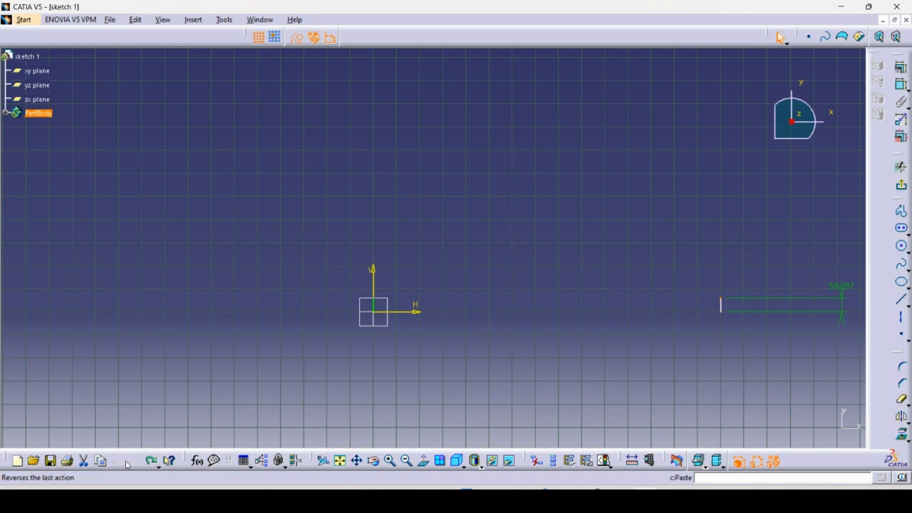
pyautogui.click(151, 462)
pyautogui.click(151, 462)
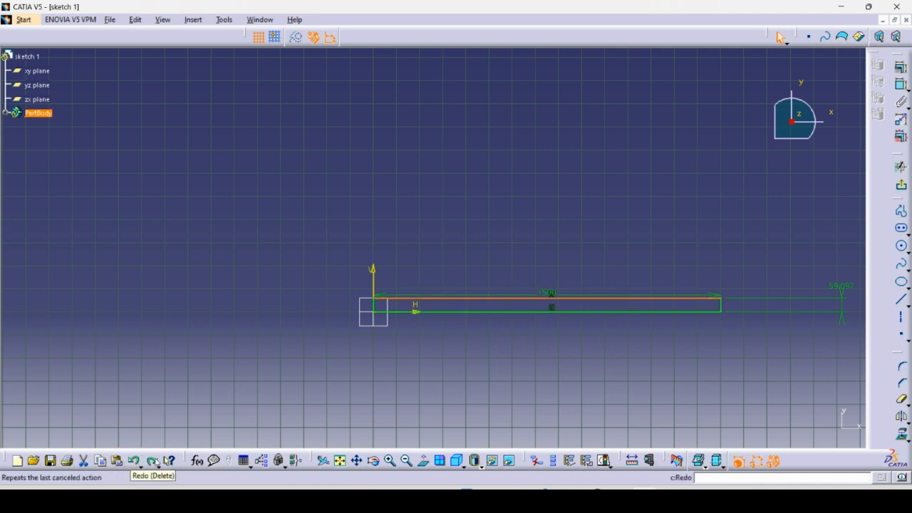
pyautogui.click(152, 462)
pyautogui.click(151, 461)
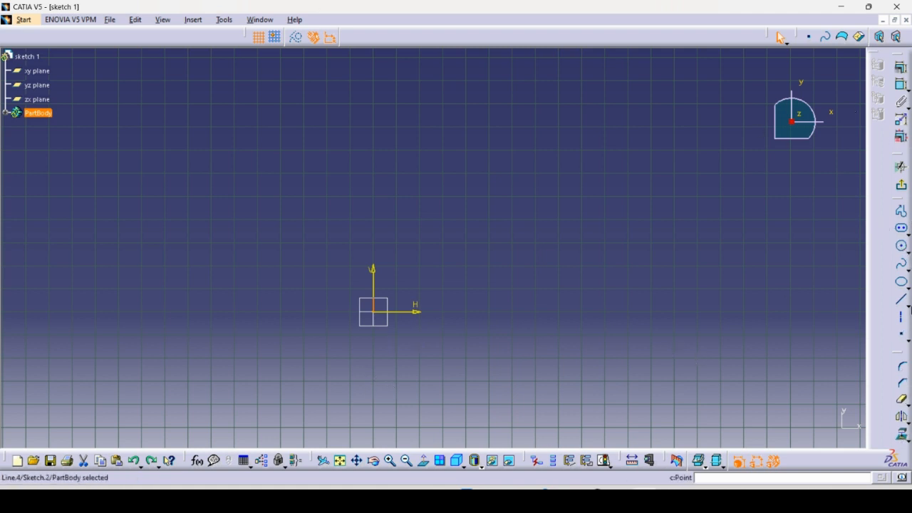
# Switch from the sketch to the Part Design workbench and select the xy plane
pyautogui.click(22, 21)
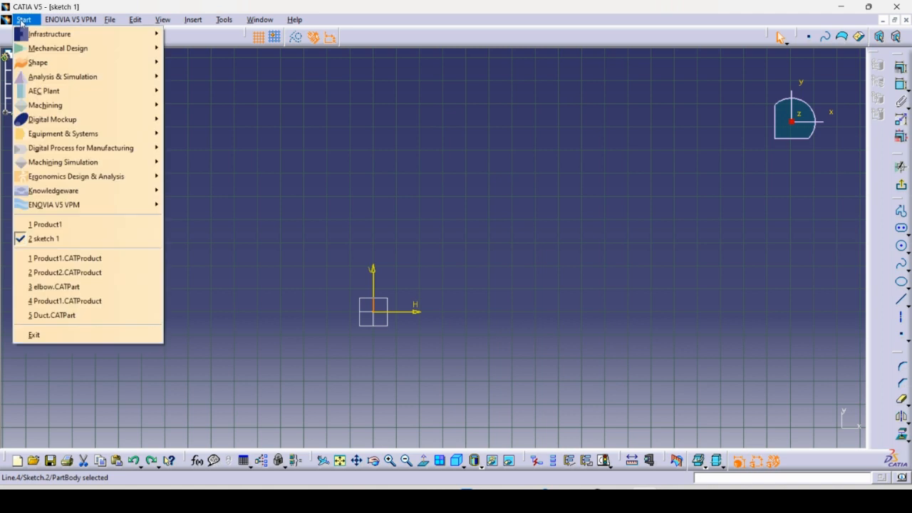
pyautogui.moveTo(47, 48)
pyautogui.click(224, 53)
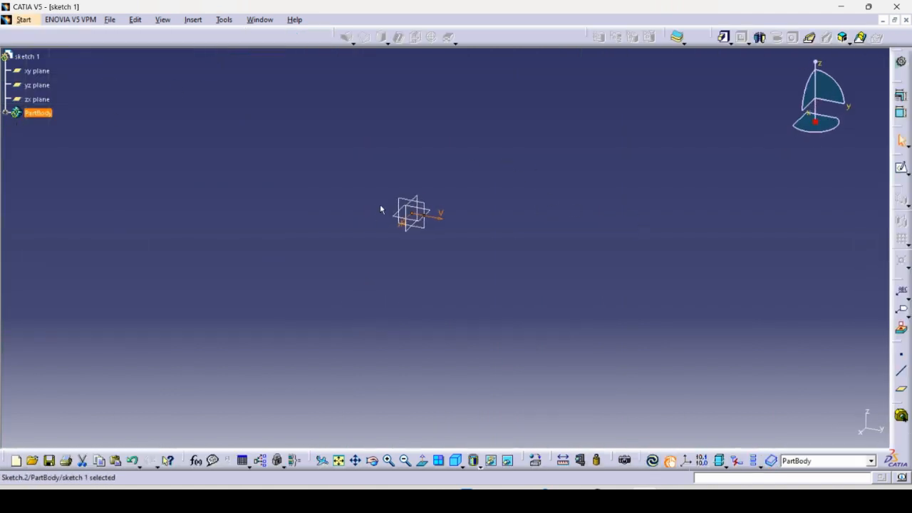
pyautogui.click(400, 215)
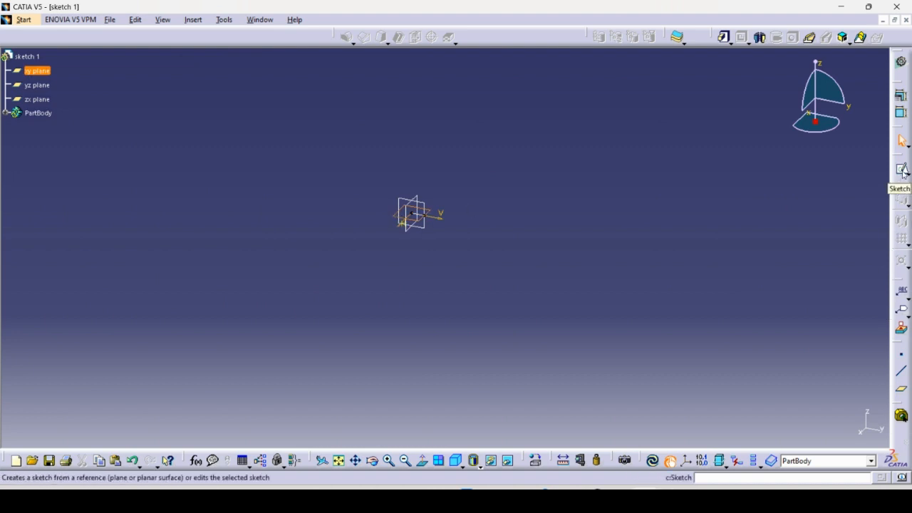
# Start a new Part Design part named Part2 with hybrid design enabled
pyautogui.click(21, 19)
pyautogui.moveTo(118, 50)
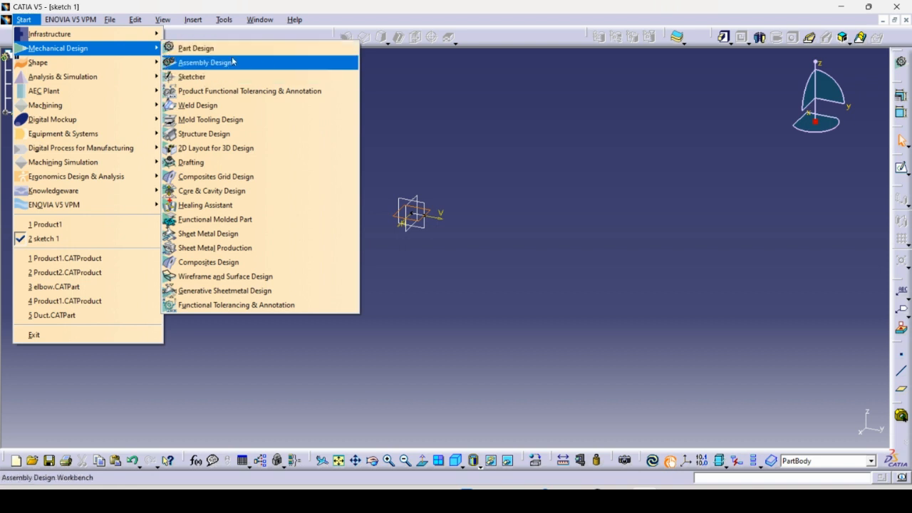
pyautogui.click(207, 52)
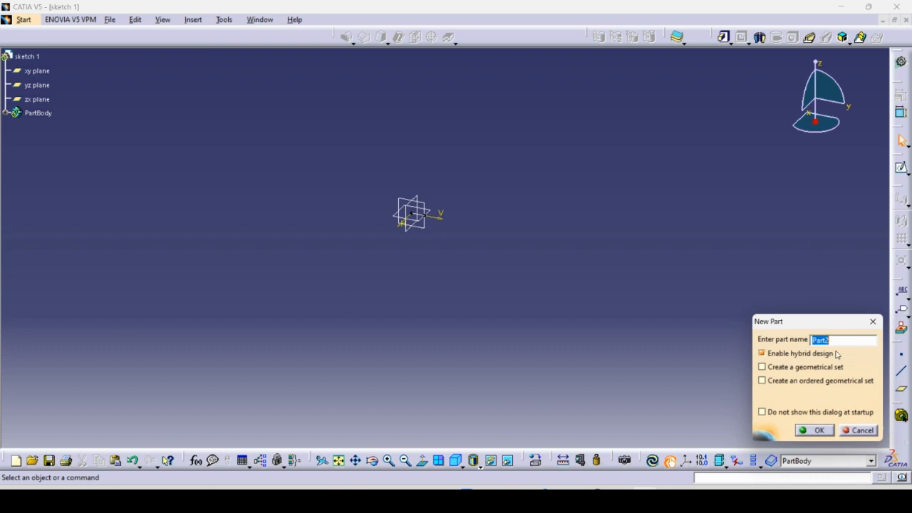
pyautogui.click(813, 430)
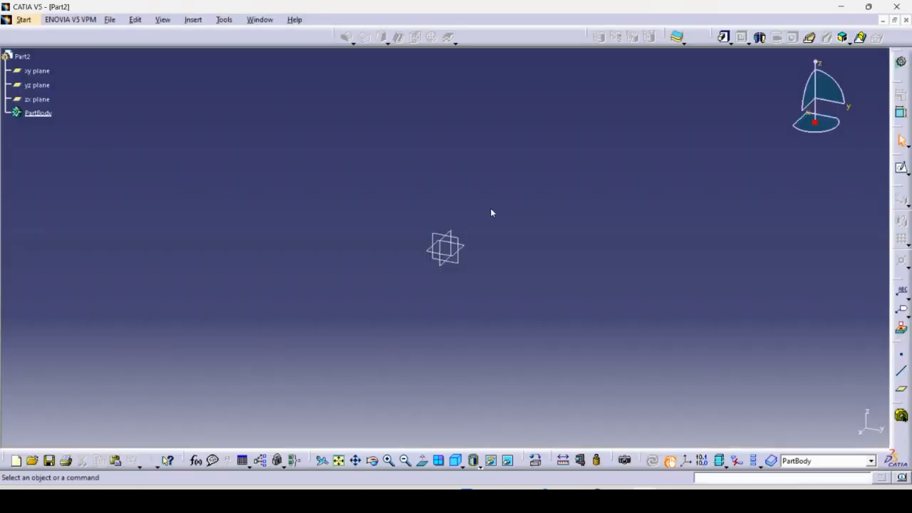
# Sketch a horizontal elongated hole profile with a radius of about 24 mm on the xy plane, starting at the origin, and exit the sketch
pyautogui.click(466, 246)
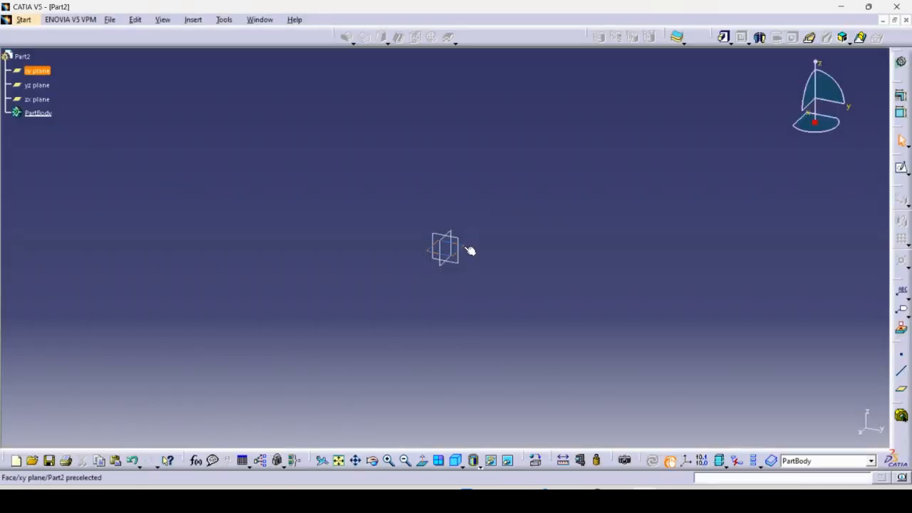
pyautogui.click(902, 171)
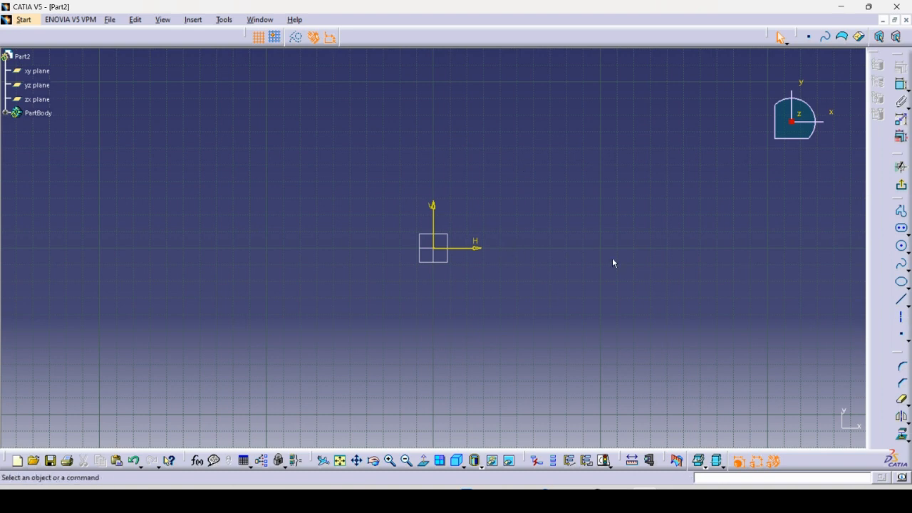
pyautogui.click(901, 228)
pyautogui.click(435, 248)
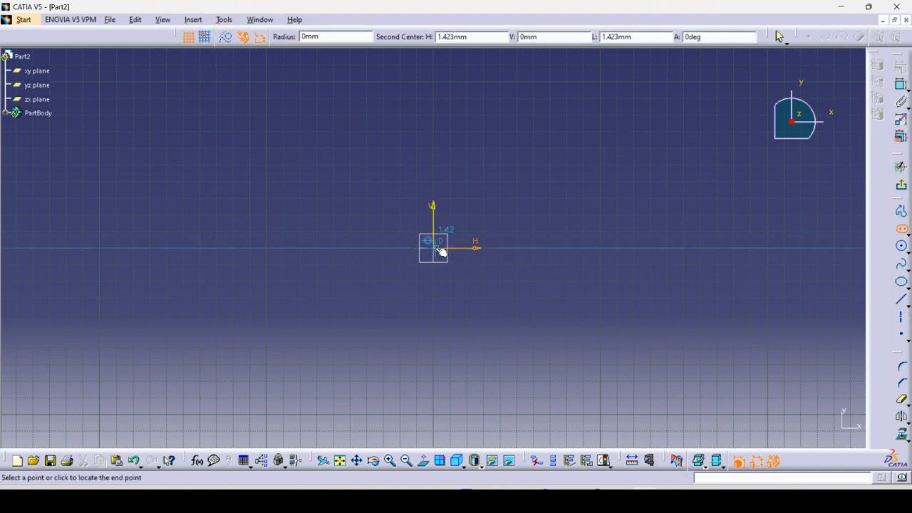
pyautogui.click(625, 246)
pyautogui.click(631, 207)
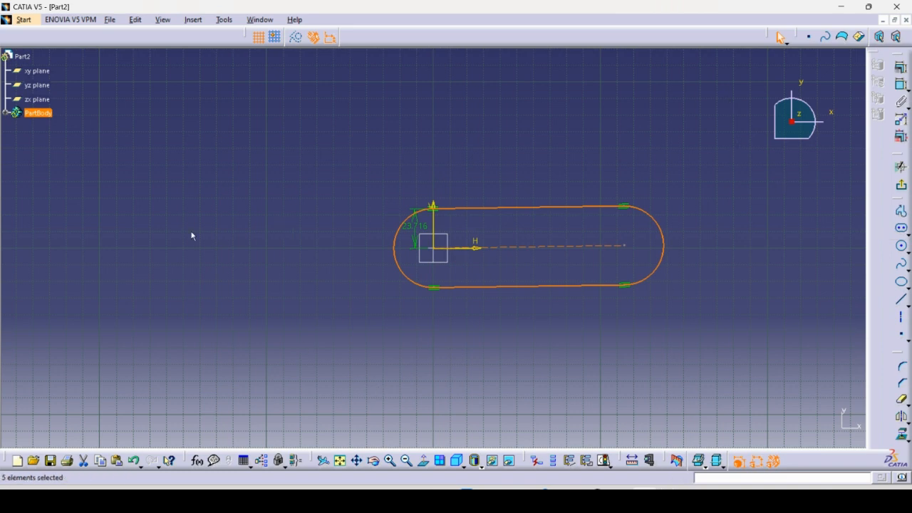
pyautogui.click(902, 187)
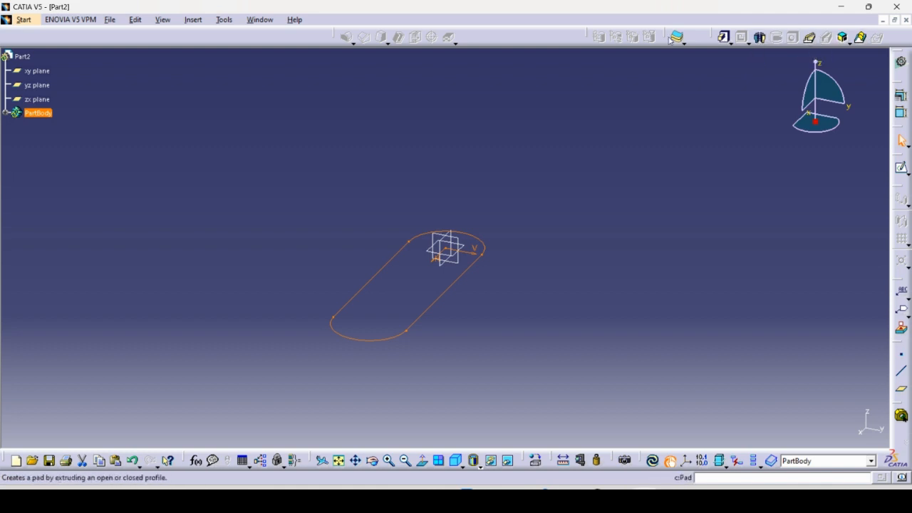
# Pad the elongated profile to a length of 20 mm
pyautogui.click(727, 38)
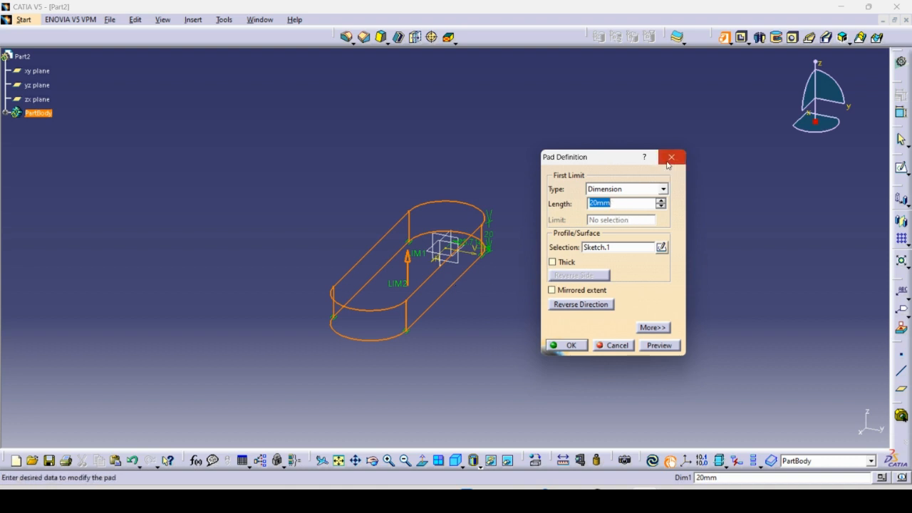
pyautogui.click(572, 346)
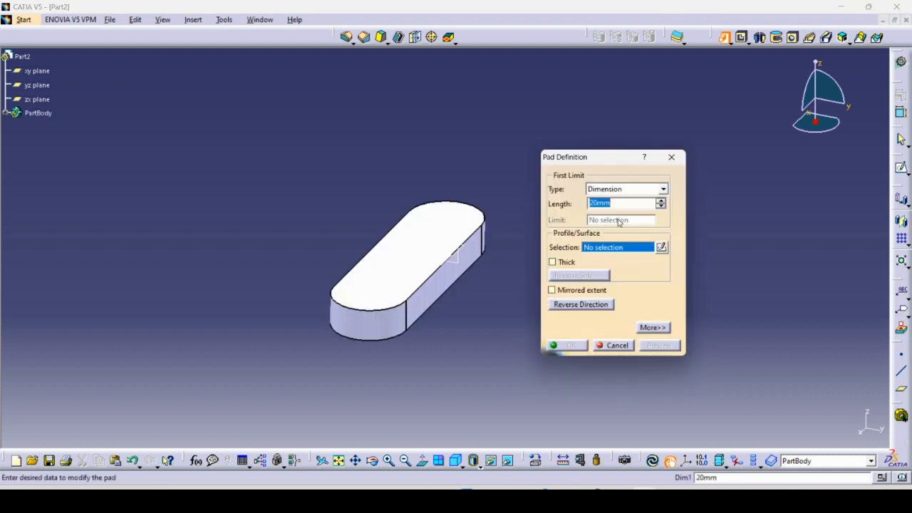
pyautogui.click(672, 156)
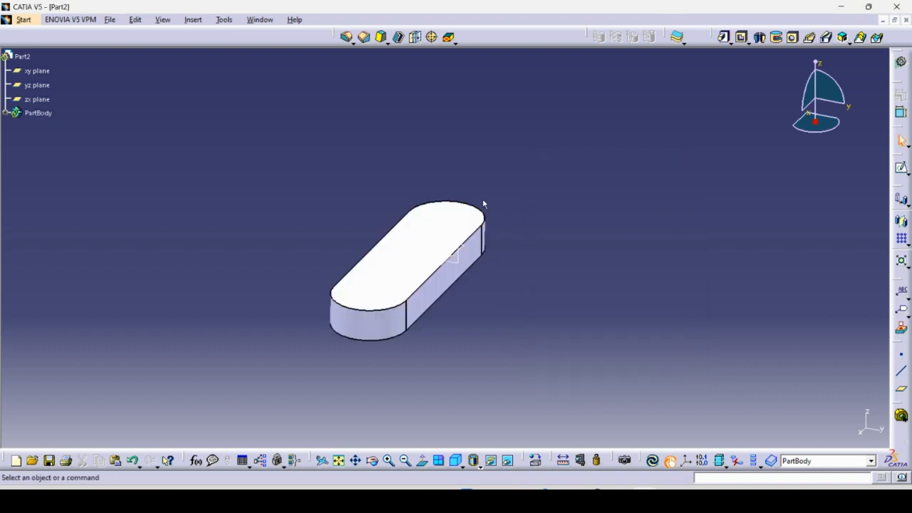
# Sketch a circle about 23 mm in diameter near the middle of the pad's large flat face
pyautogui.click(373, 463)
pyautogui.click(377, 408)
pyautogui.click(373, 463)
pyautogui.moveTo(401, 415); pyautogui.dragTo(215, 330)
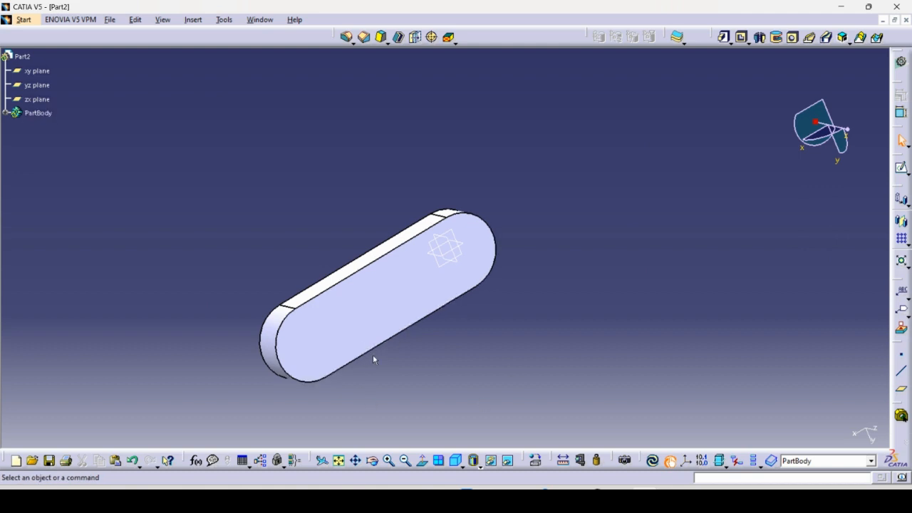
pyautogui.doubleClick(391, 298)
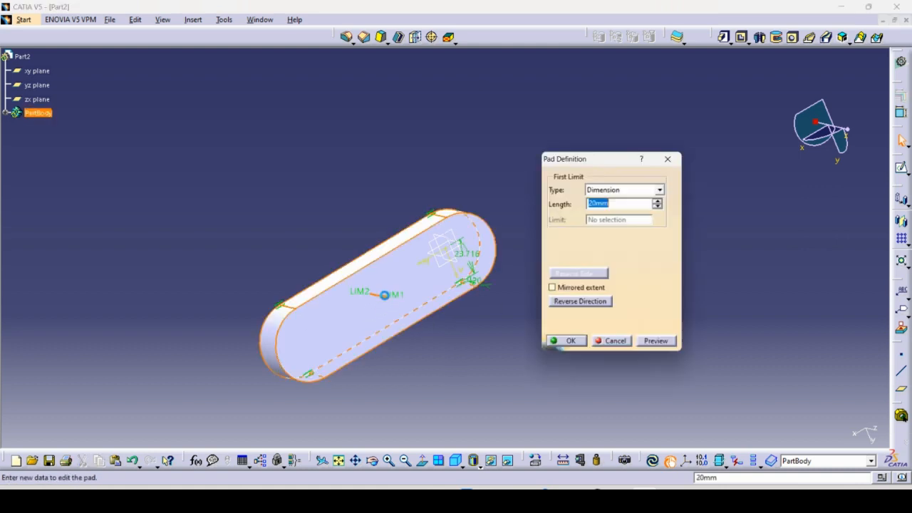
pyautogui.click(669, 157)
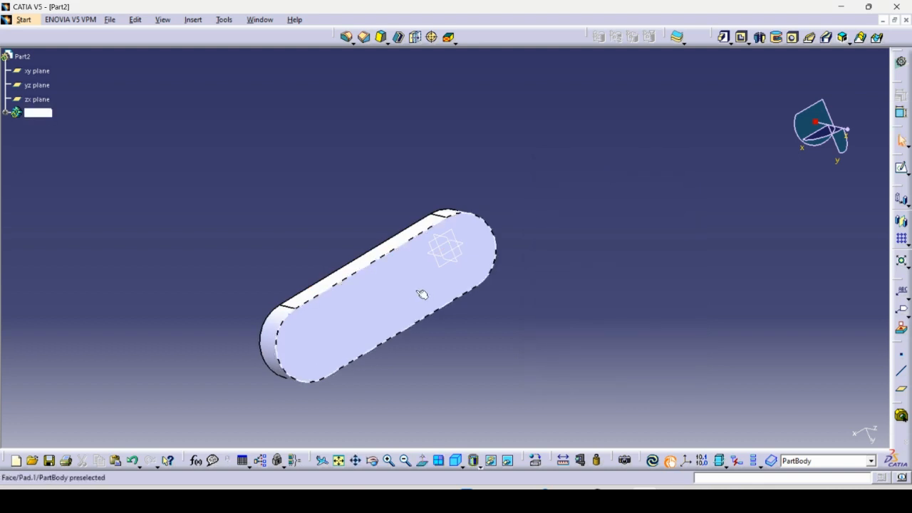
pyautogui.click(411, 291)
pyautogui.click(440, 266)
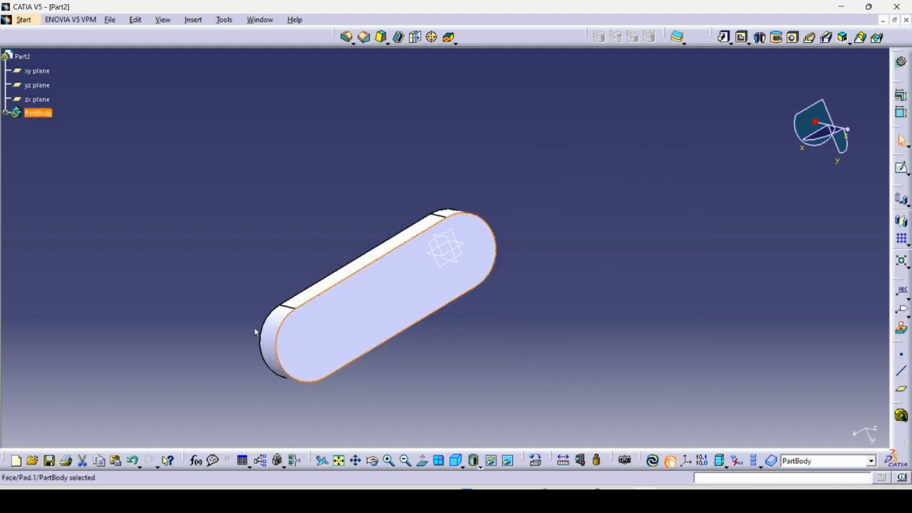
pyautogui.click(902, 170)
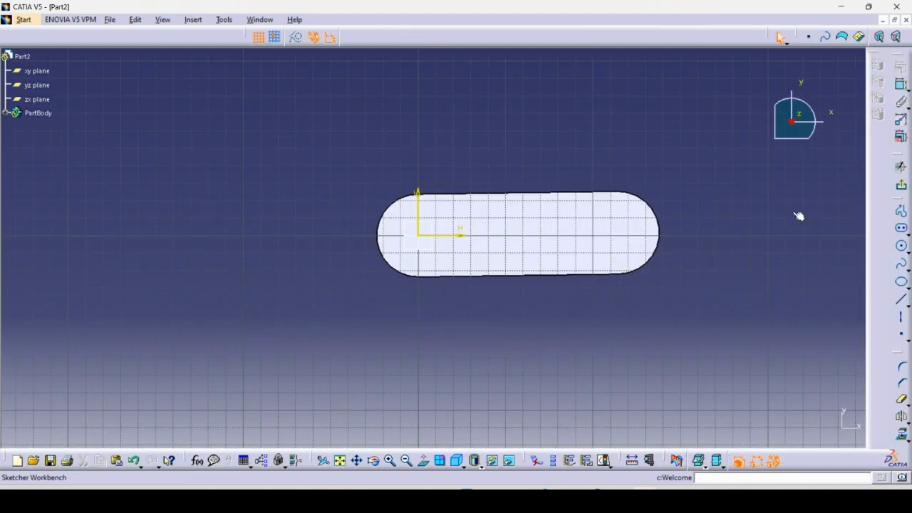
pyautogui.click(901, 246)
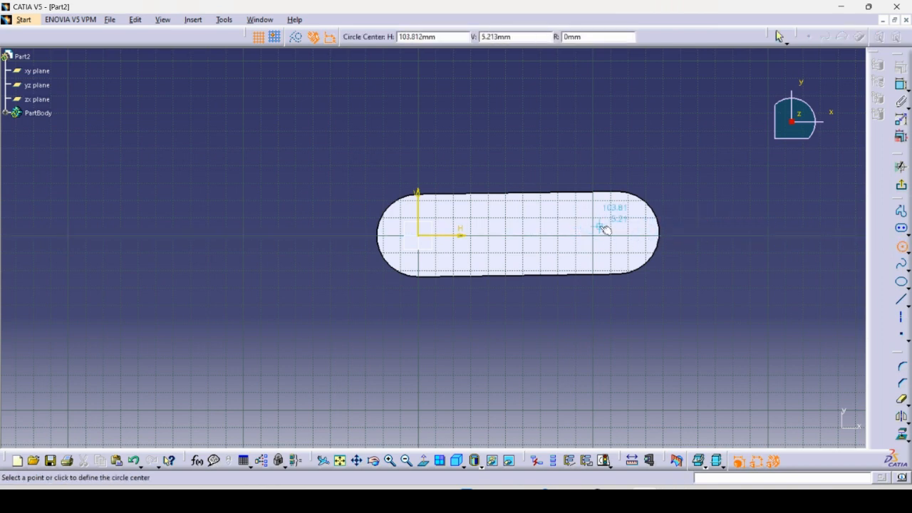
pyautogui.click(533, 228)
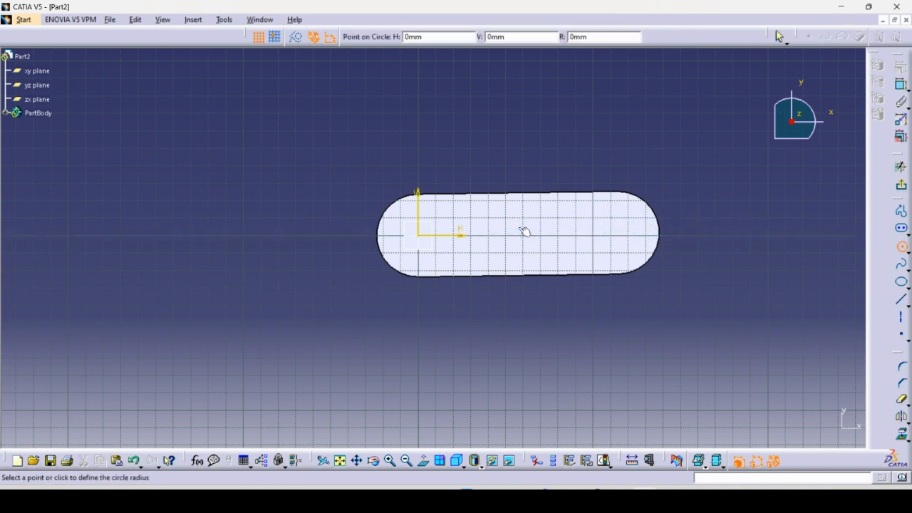
pyautogui.click(546, 240)
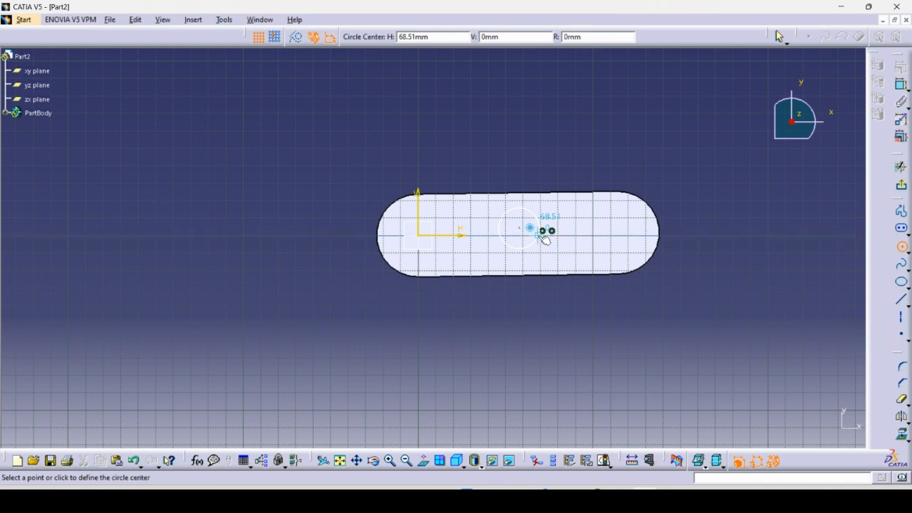
# Constrain the circle's diameter to 25 mm and exit the sketch
pyautogui.click(900, 85)
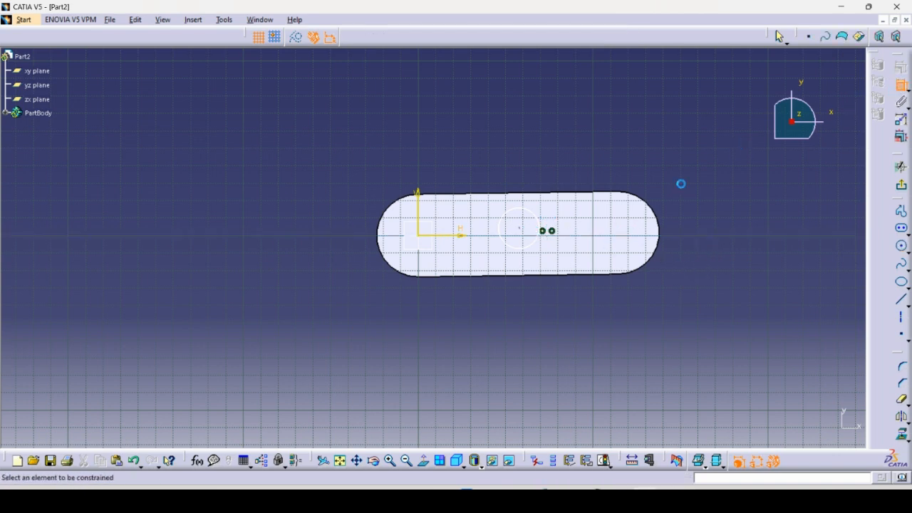
pyautogui.click(551, 223)
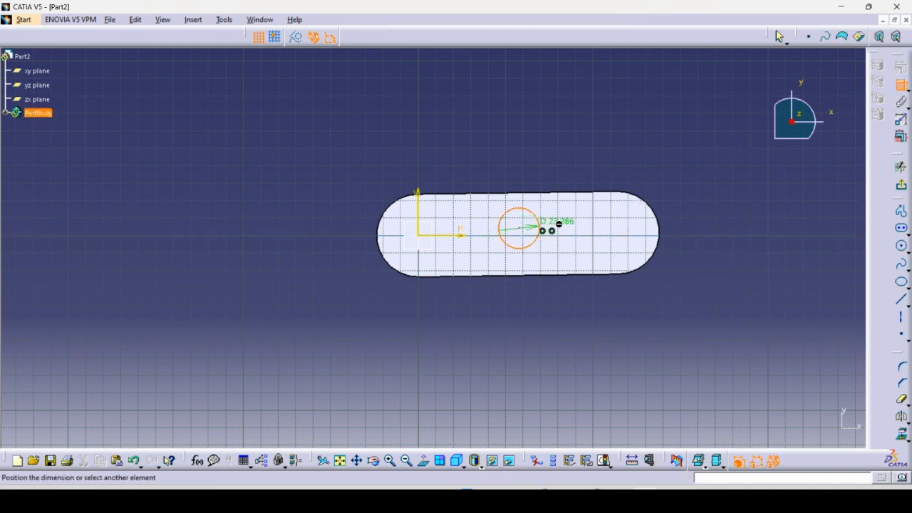
pyautogui.doubleClick(562, 221)
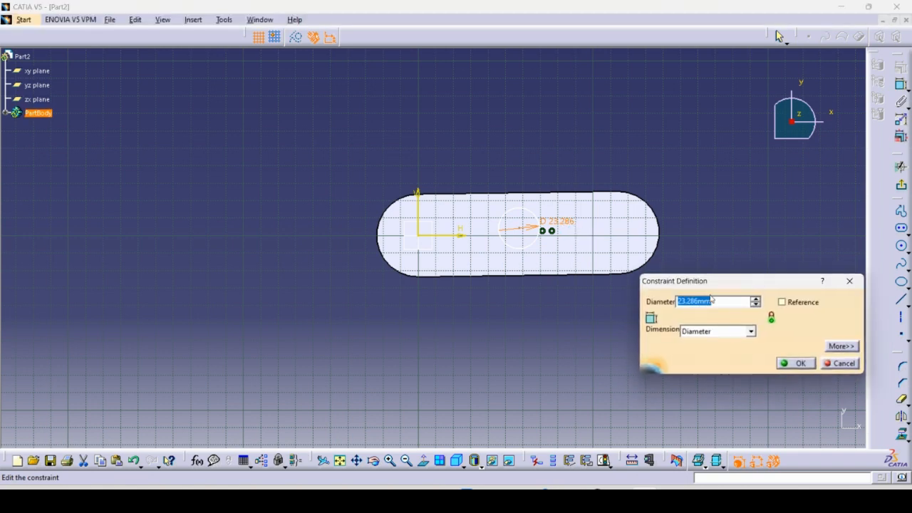
pyautogui.write('25')
pyautogui.press('Return')
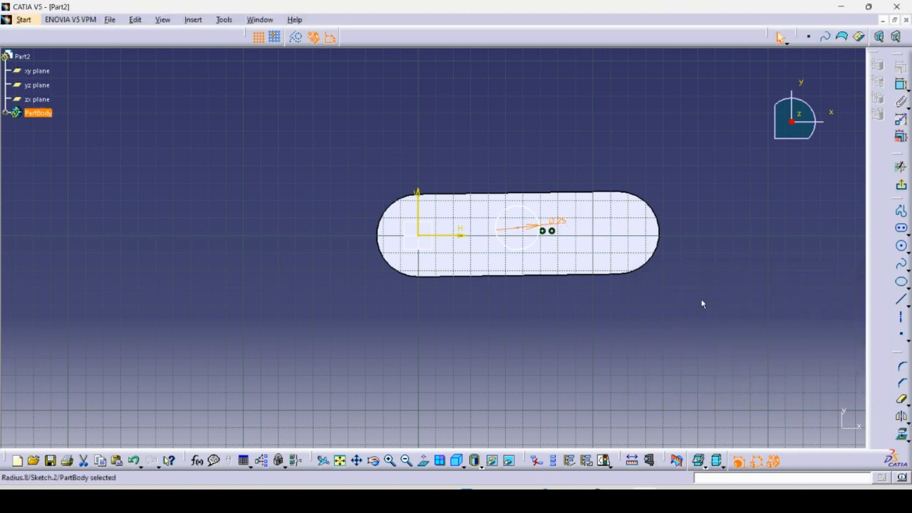
pyautogui.click(900, 186)
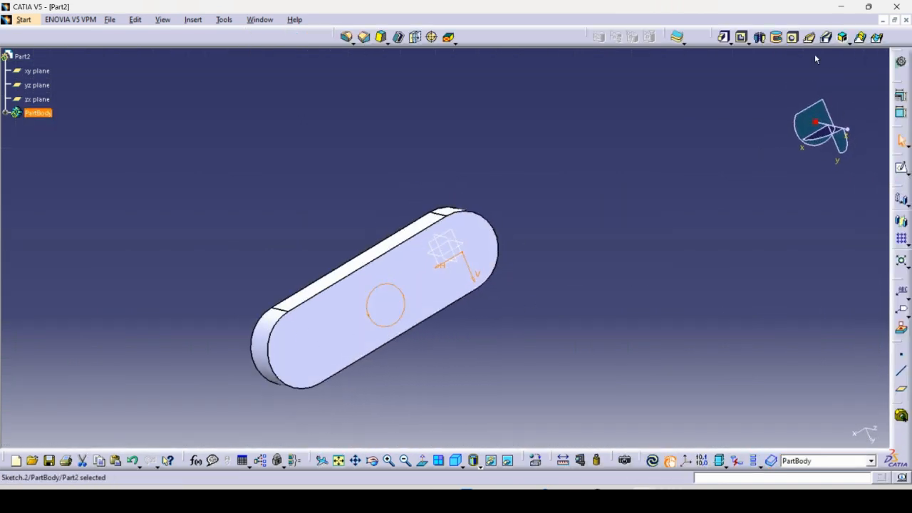
# Cut the circle through the pad as a pocket with the limit type Up to last
pyautogui.click(398, 303)
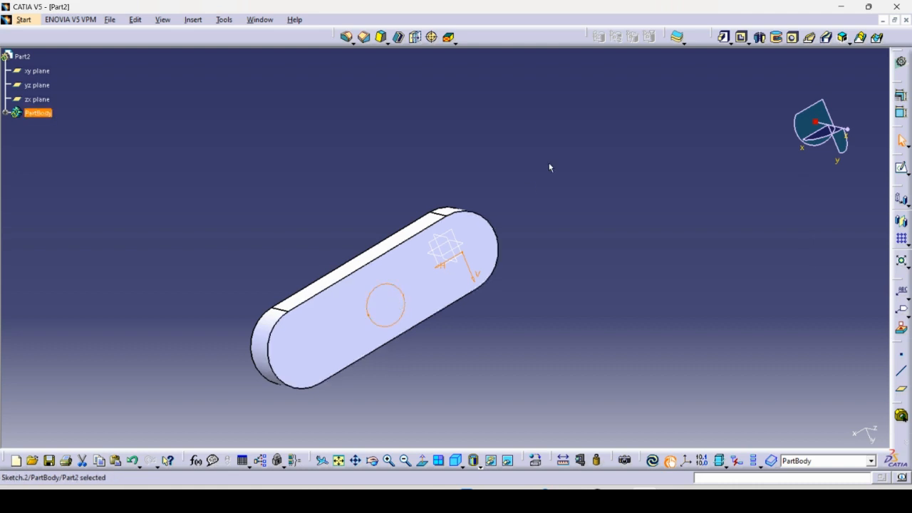
pyautogui.click(741, 37)
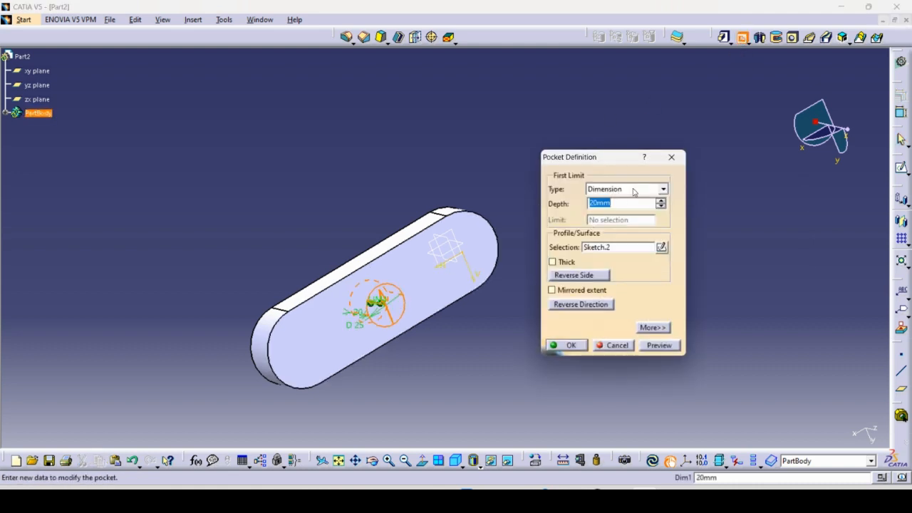
pyautogui.click(663, 188)
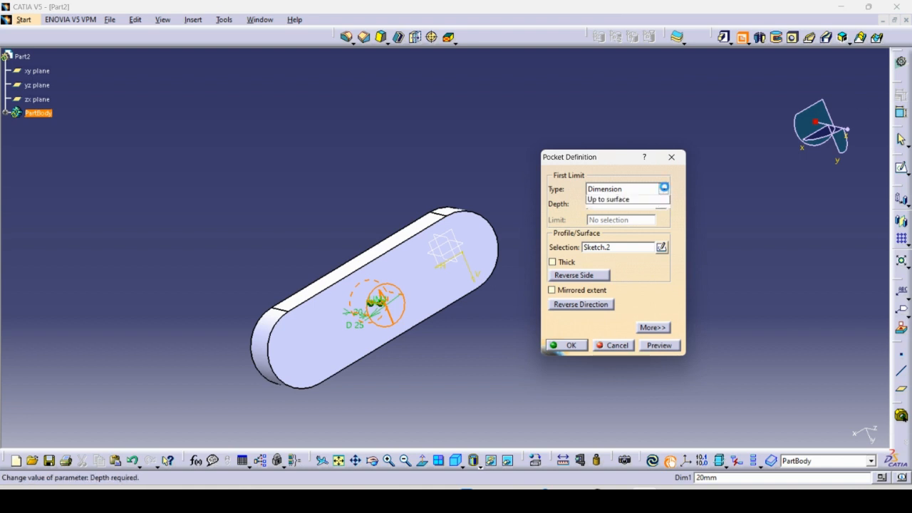
pyautogui.click(634, 219)
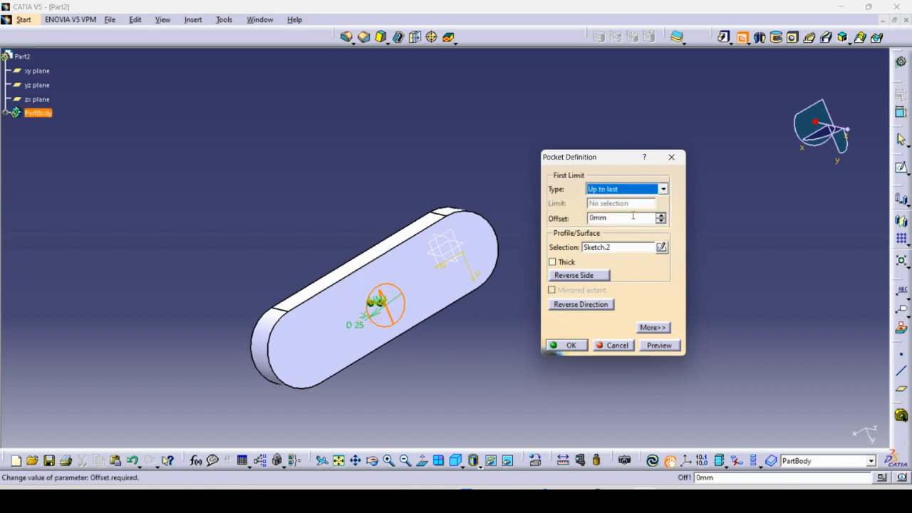
pyautogui.click(583, 346)
pyautogui.click(581, 301)
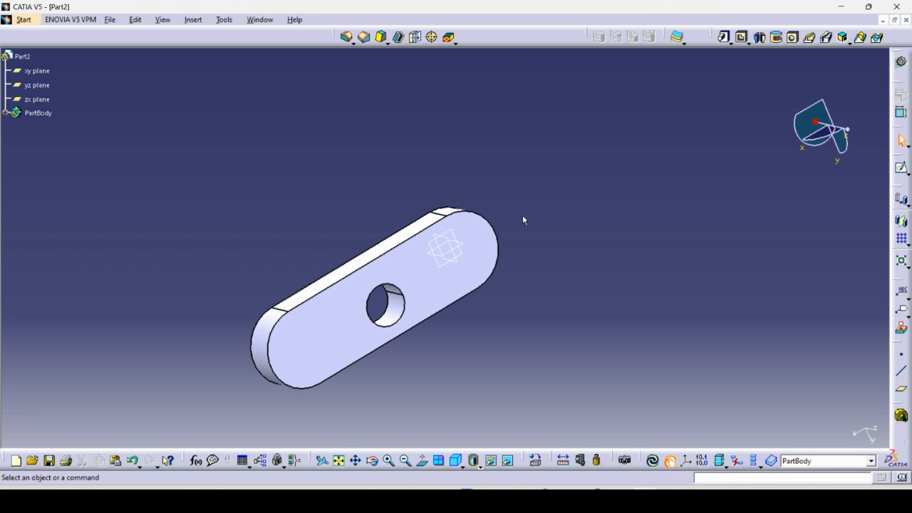
pyautogui.click(24, 21)
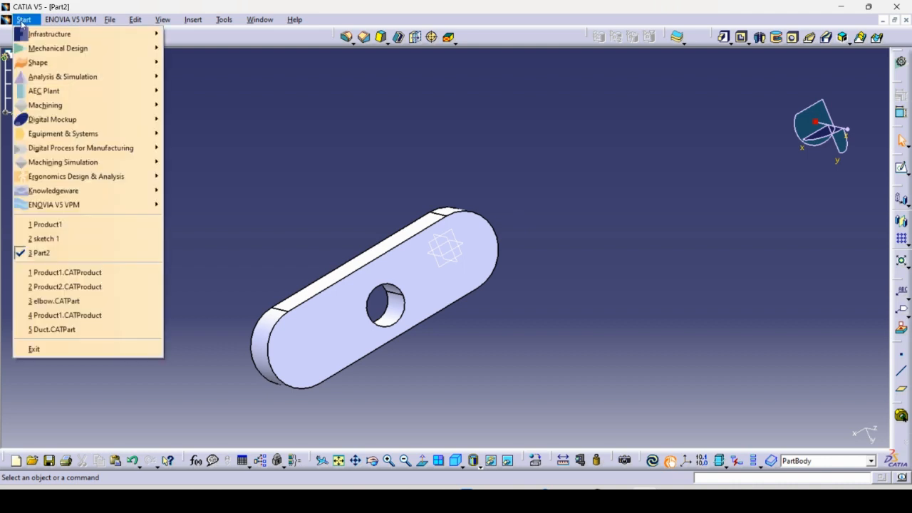
pyautogui.moveTo(107, 49)
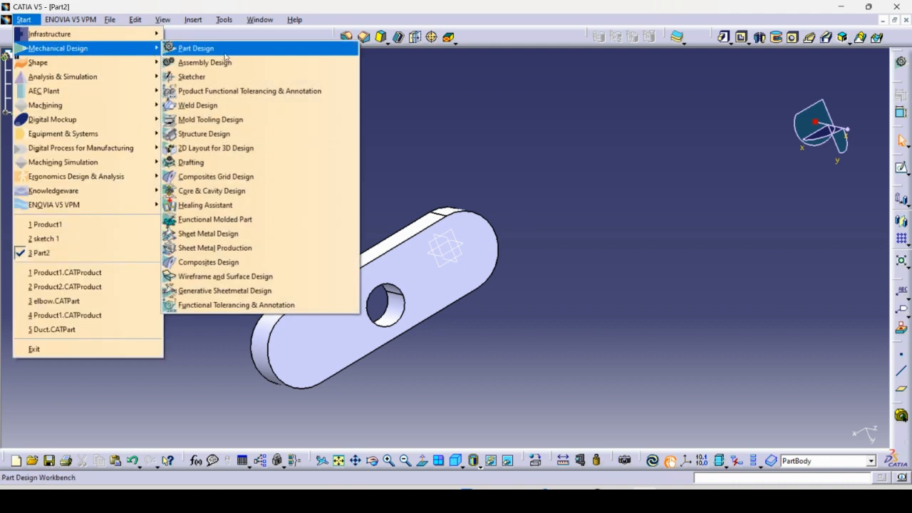
pyautogui.click(587, 174)
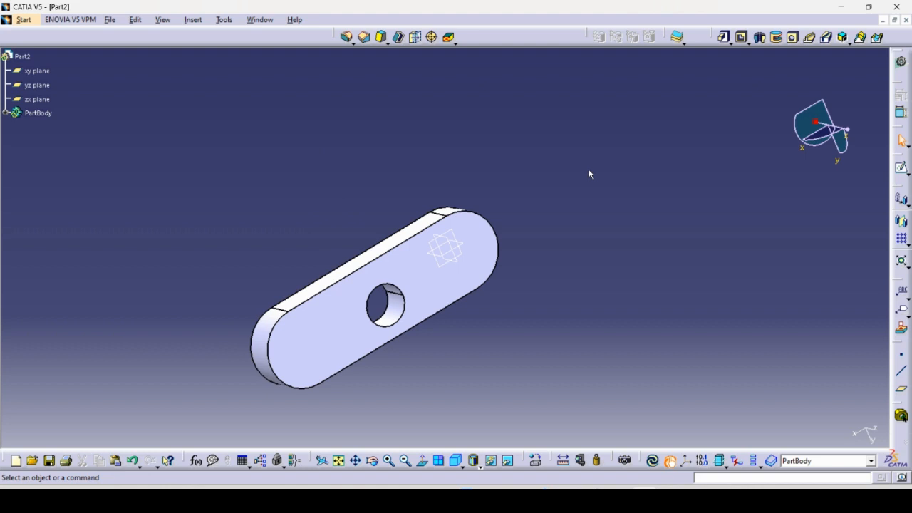